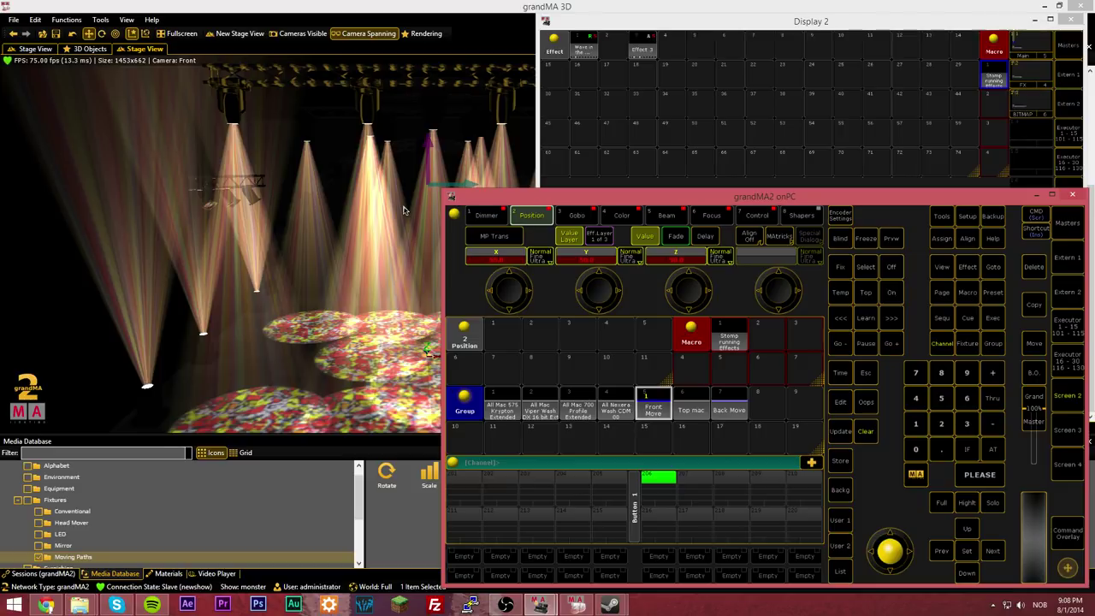
# Switch to grandMA 3D, shrink the Media Database area to enlarge the stage view, and reposition the camera on the stage
pyautogui.click(387, 227)
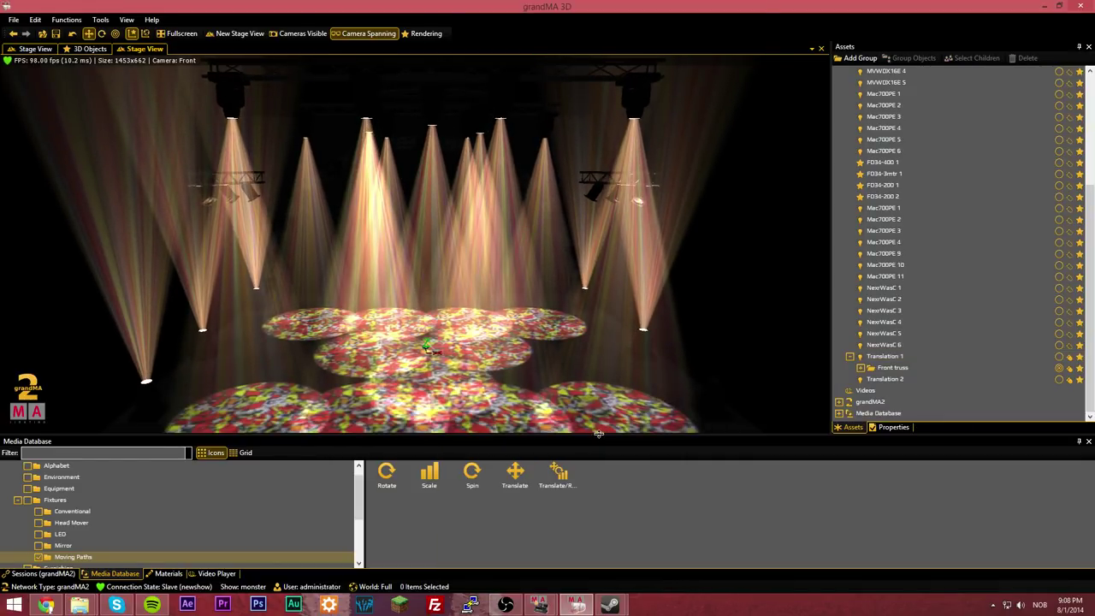
pyautogui.moveTo(596, 434); pyautogui.dragTo(587, 592)
pyautogui.moveTo(489, 221); pyautogui.dragTo(492, 219, button='right')
pyautogui.moveTo(492, 219); pyautogui.dragTo(479, 220)
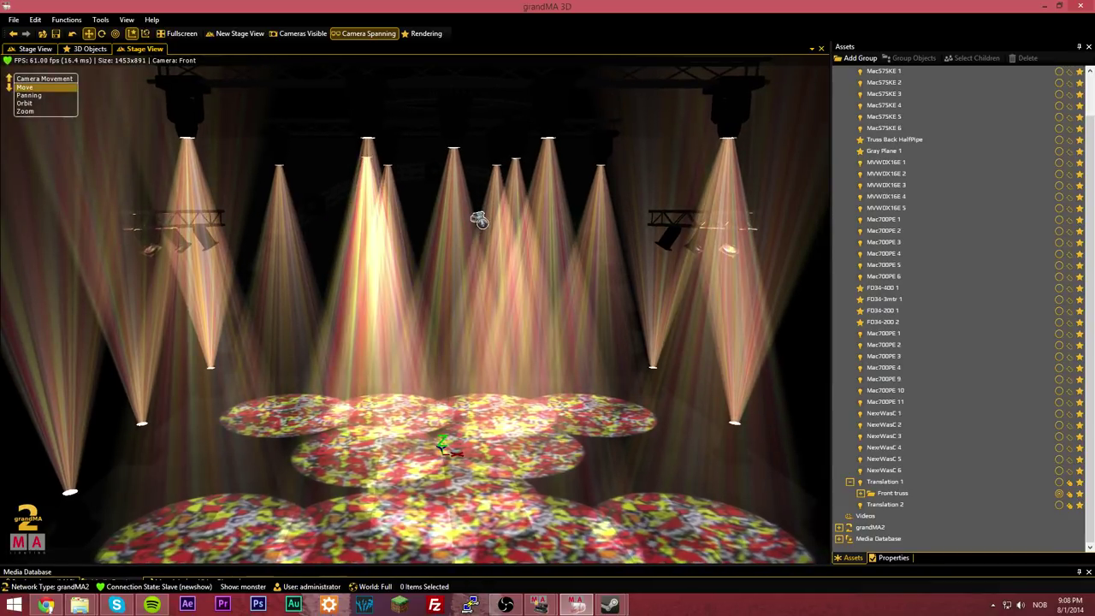
pyautogui.keyDown('ctrl'); pyautogui.moveTo(479, 220); pyautogui.dragTo(484, 225, button='right'); pyautogui.keyUp('ctrl')
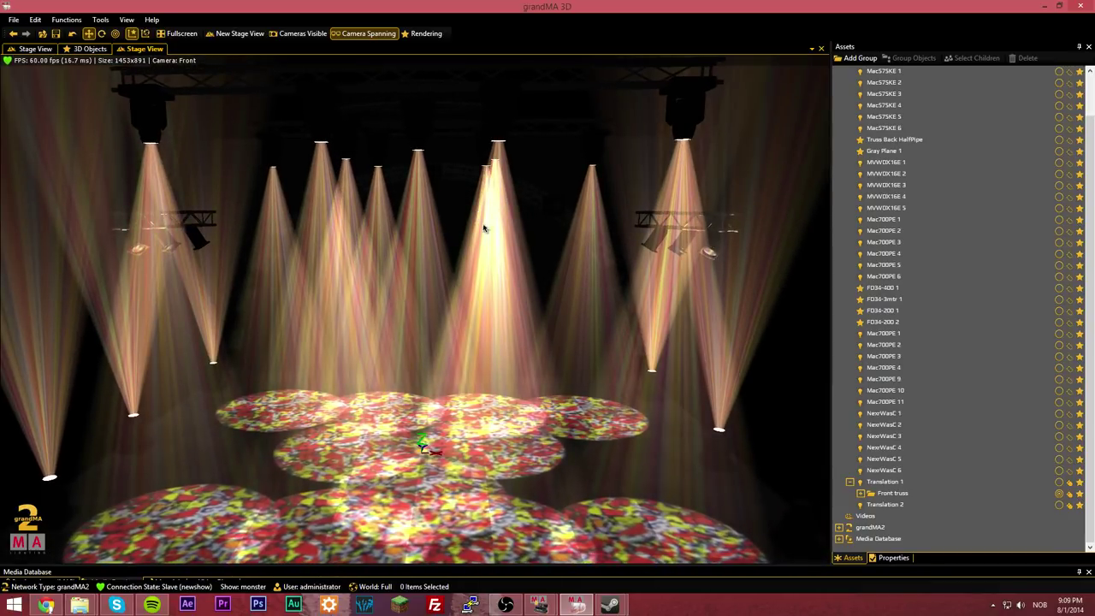
# Switch to the browser and read the Moving Pathes topic in the grandMA help, closing the text search
pyautogui.click(46, 605)
pyautogui.scroll(-3, 264, 363)
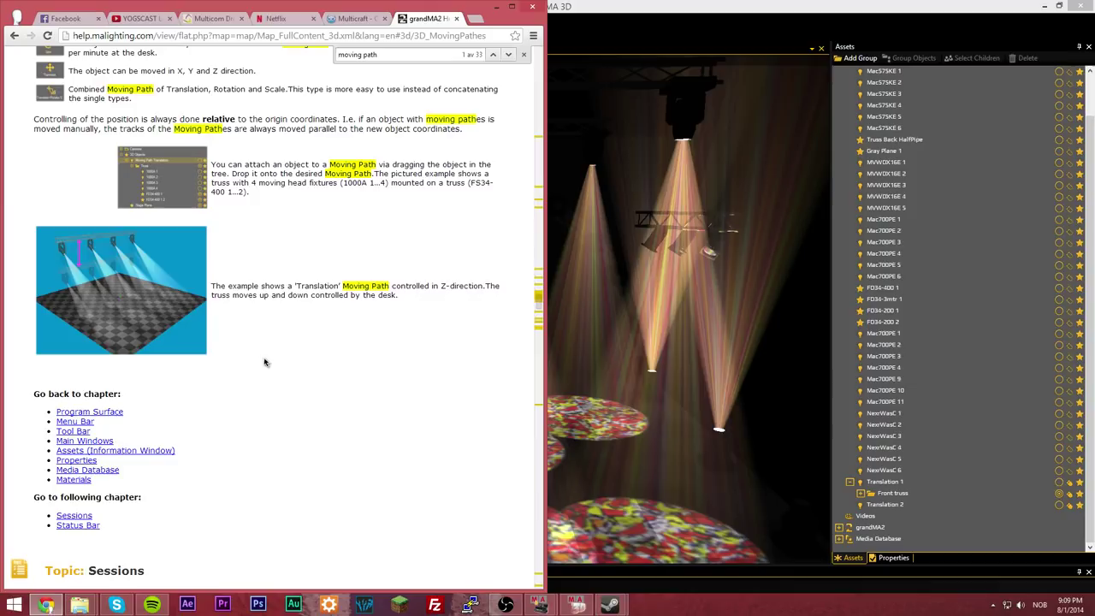
pyautogui.scroll(2, 265, 363)
pyautogui.scroll(2, 193, 347)
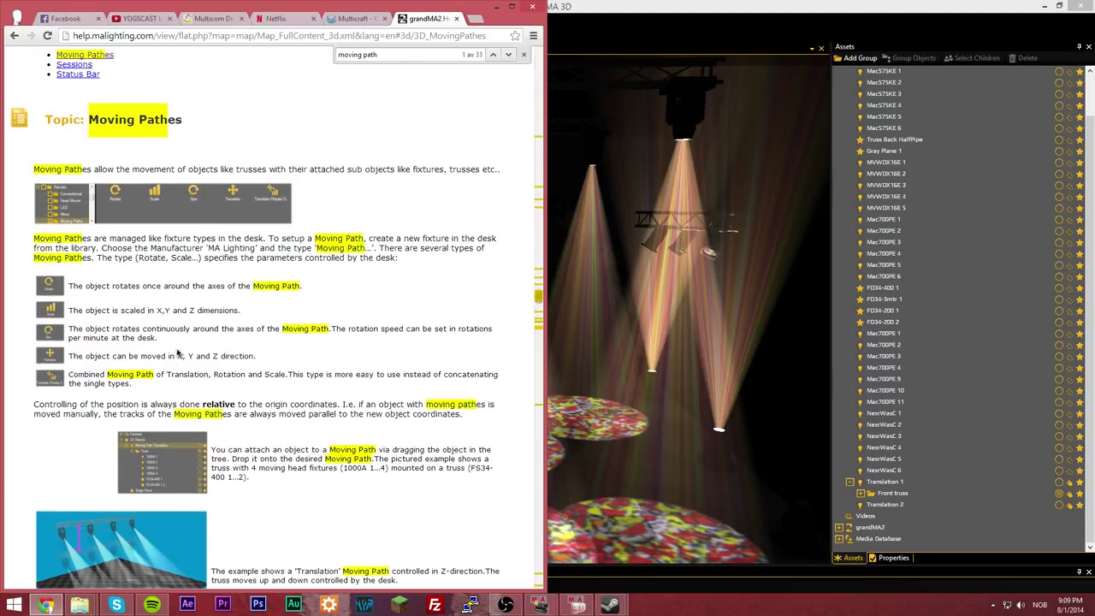
pyautogui.scroll(-2, 180, 329)
pyautogui.scroll(2, 179, 328)
pyautogui.moveTo(180, 182); pyautogui.dragTo(10, 176)
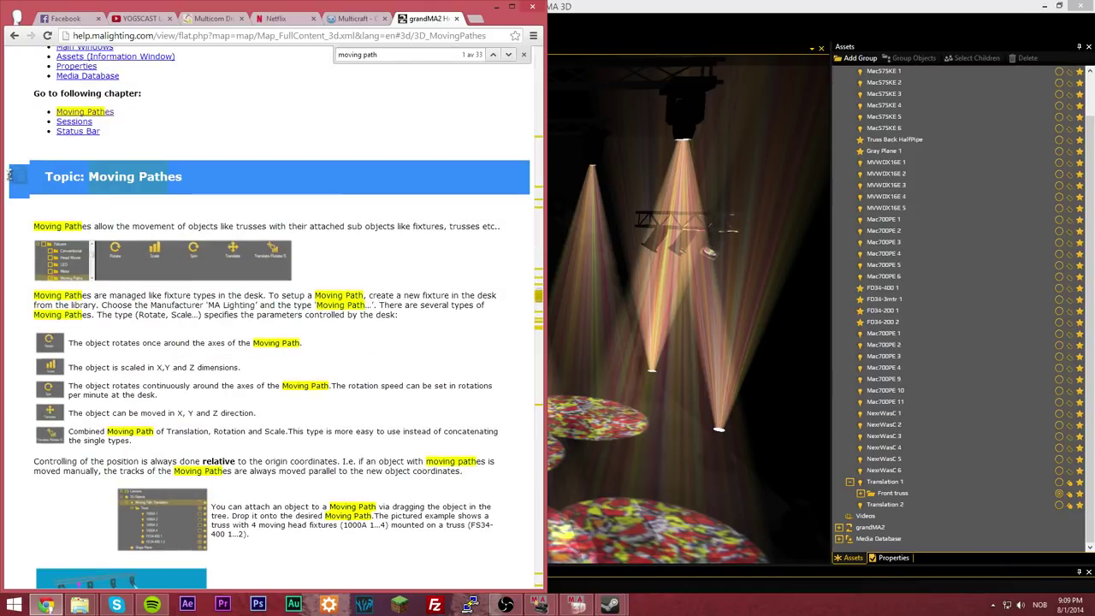
pyautogui.click(362, 155)
pyautogui.click(523, 55)
pyautogui.scroll(-2, 253, 290)
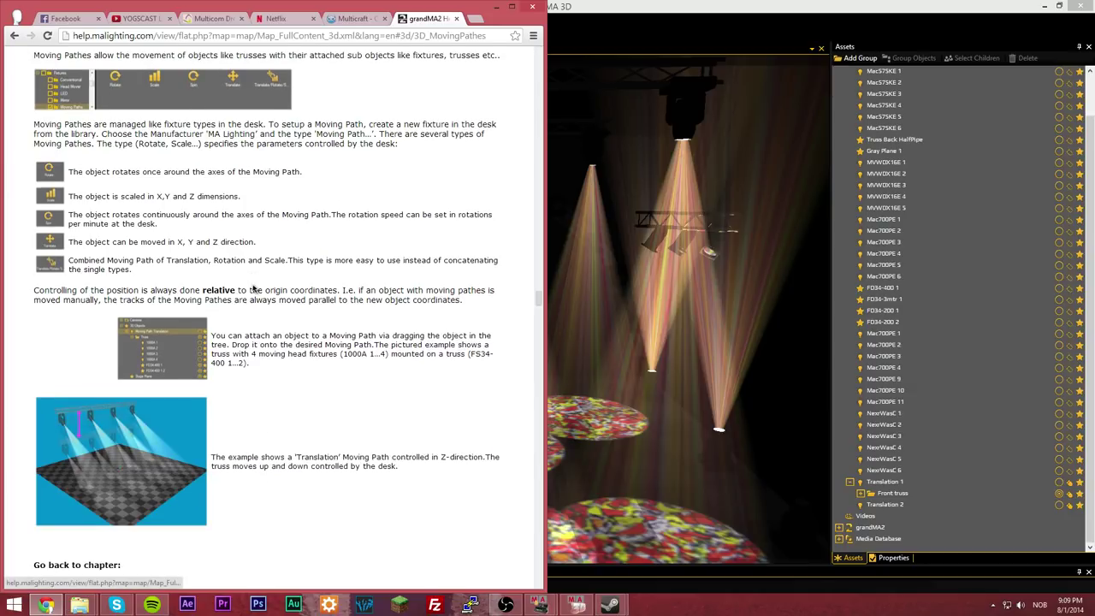
pyautogui.scroll(1, 443, 320)
# Switch to grandMA2 onPC and select the Front Move group
pyautogui.click(546, 606)
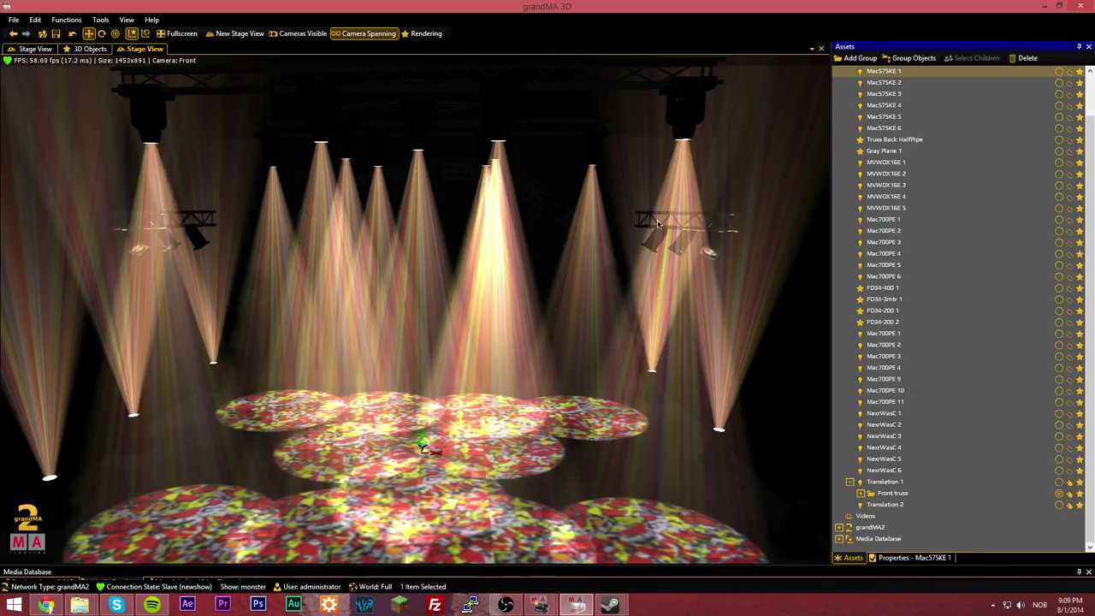
pyautogui.moveTo(550, 609)
pyautogui.click(608, 544)
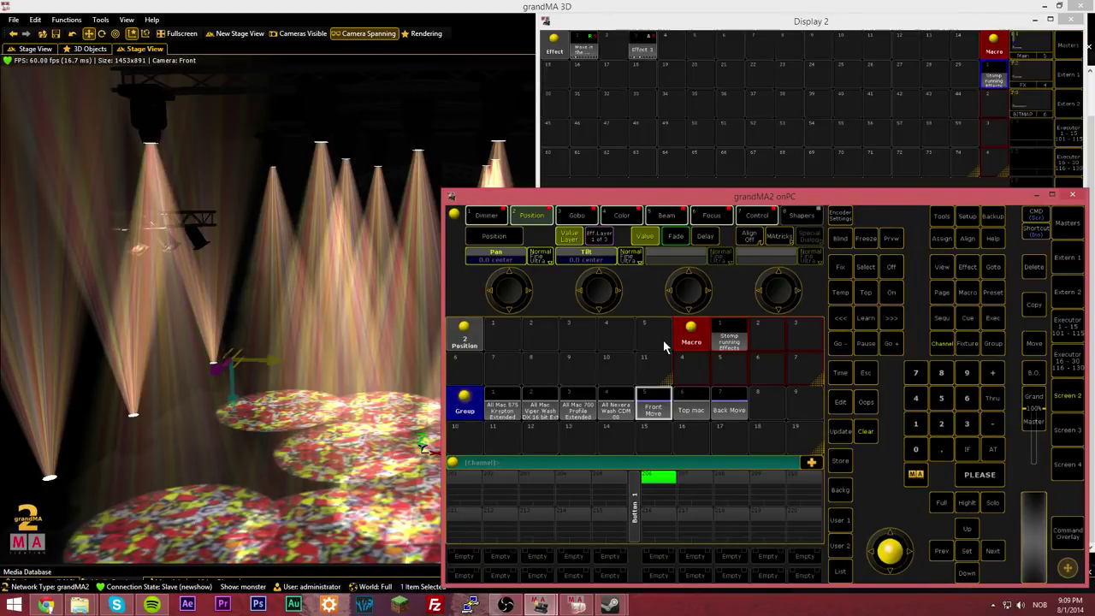
pyautogui.click(642, 414)
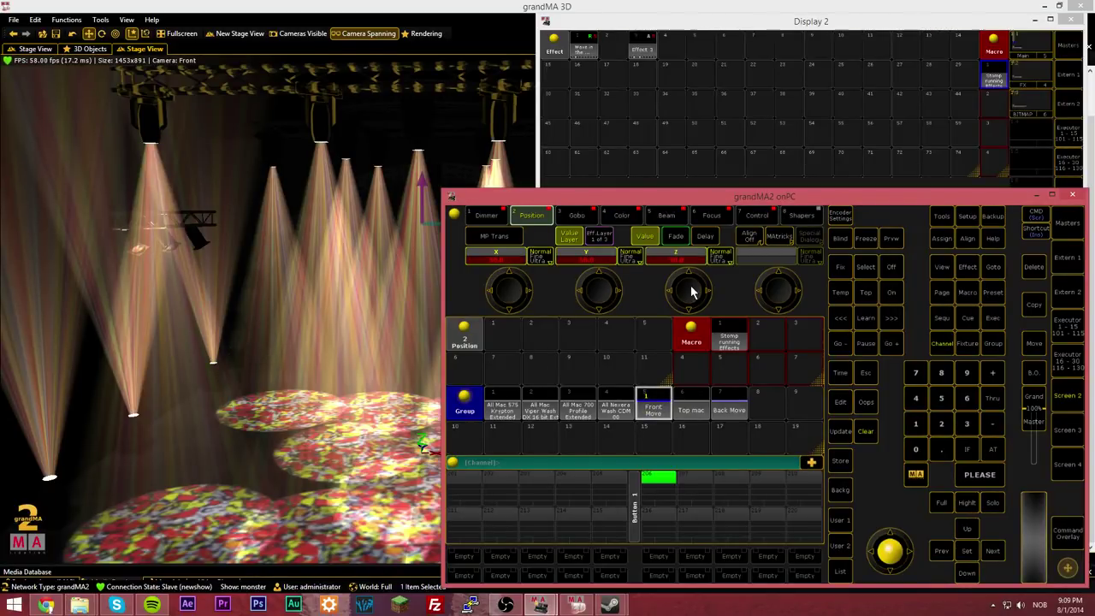
# Lower and raise the front truss by changing the Front Move group's Z position value
pyautogui.scroll(-5, 691, 292)
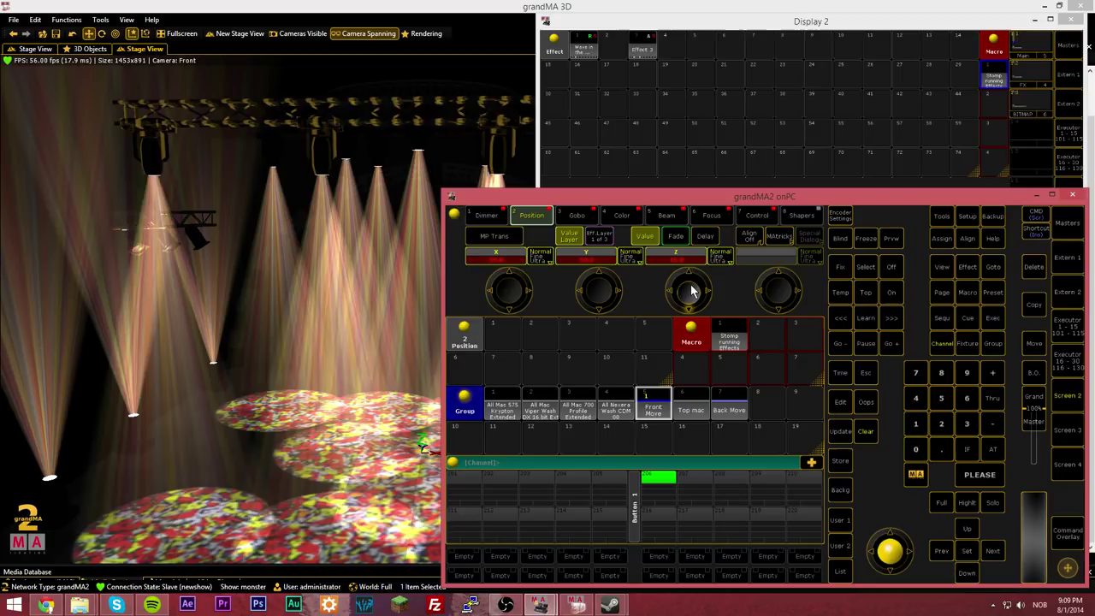
pyautogui.scroll(-5, 692, 292)
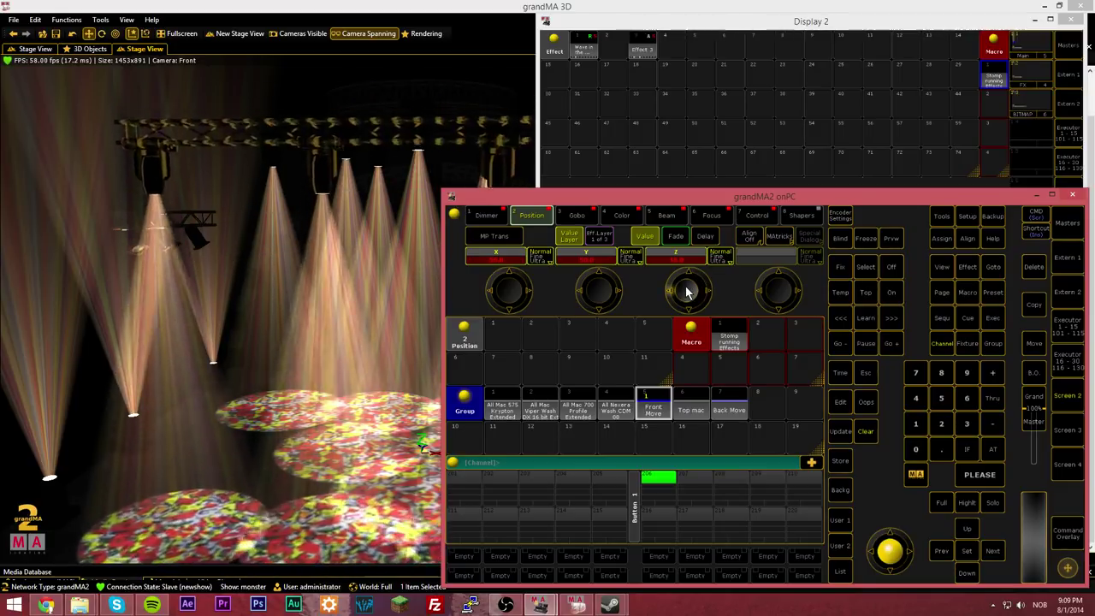
pyautogui.scroll(-10, 687, 292)
pyautogui.scroll(10, 687, 292)
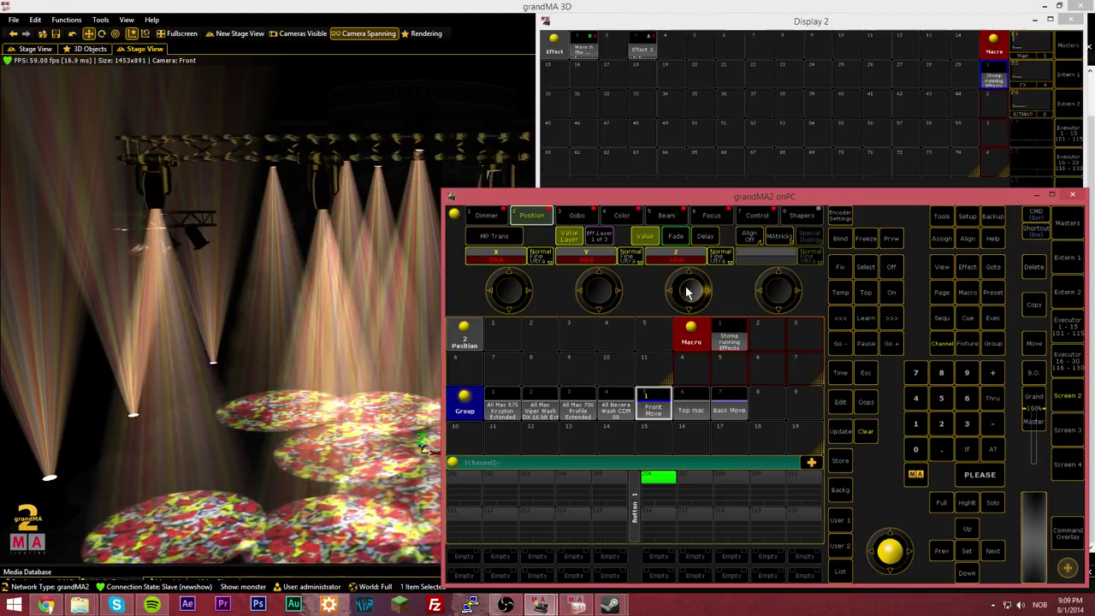
pyautogui.scroll(5, 687, 291)
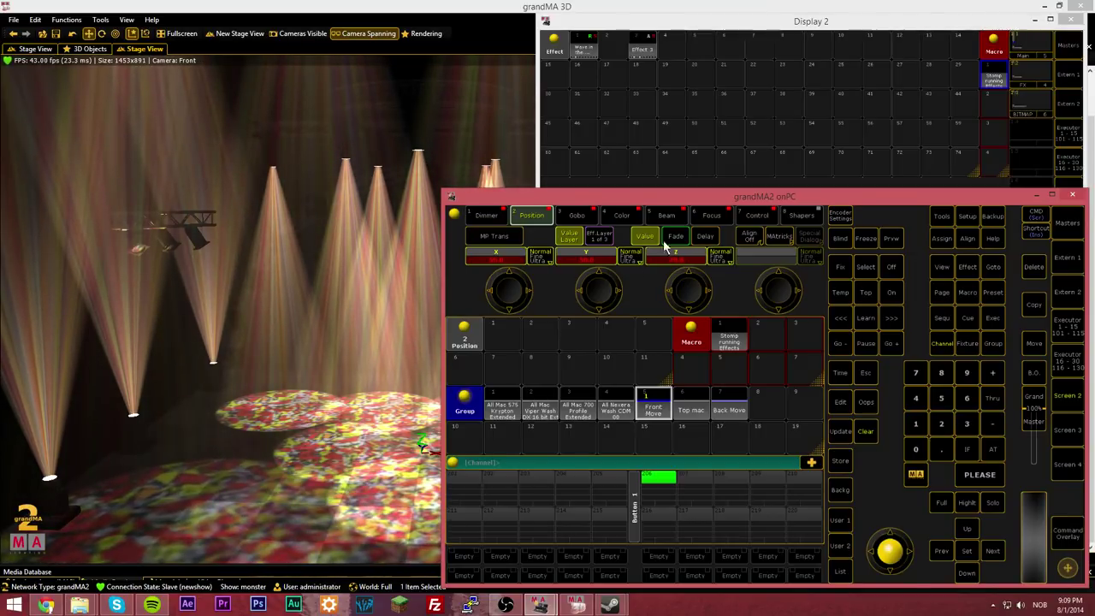
# Select the All Mac 700 Profile Extended group and adjust its Focus value
pyautogui.click(697, 220)
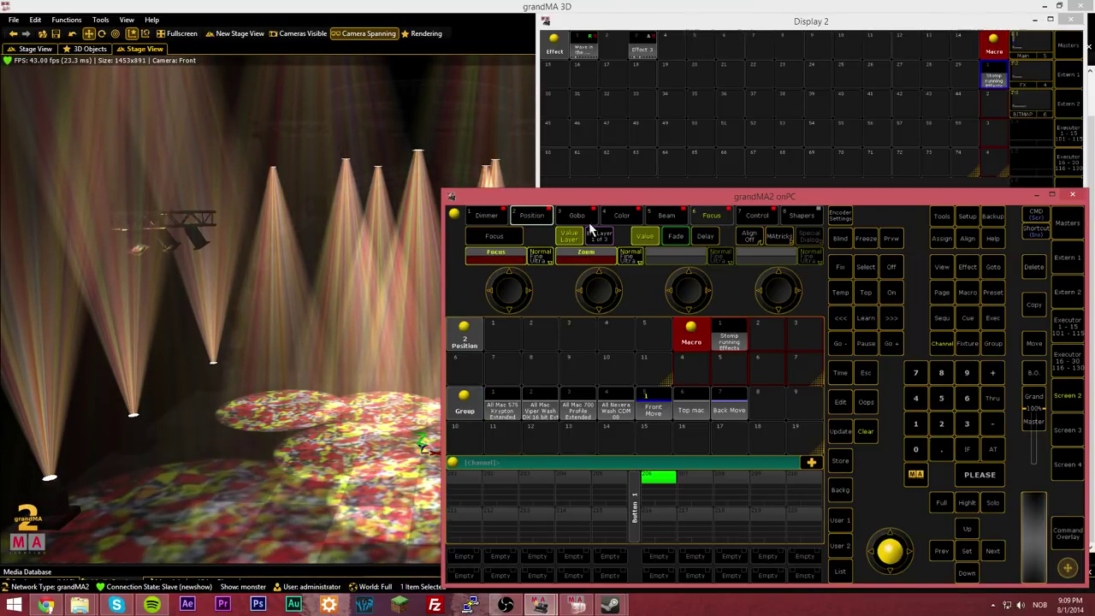
pyautogui.click(570, 412)
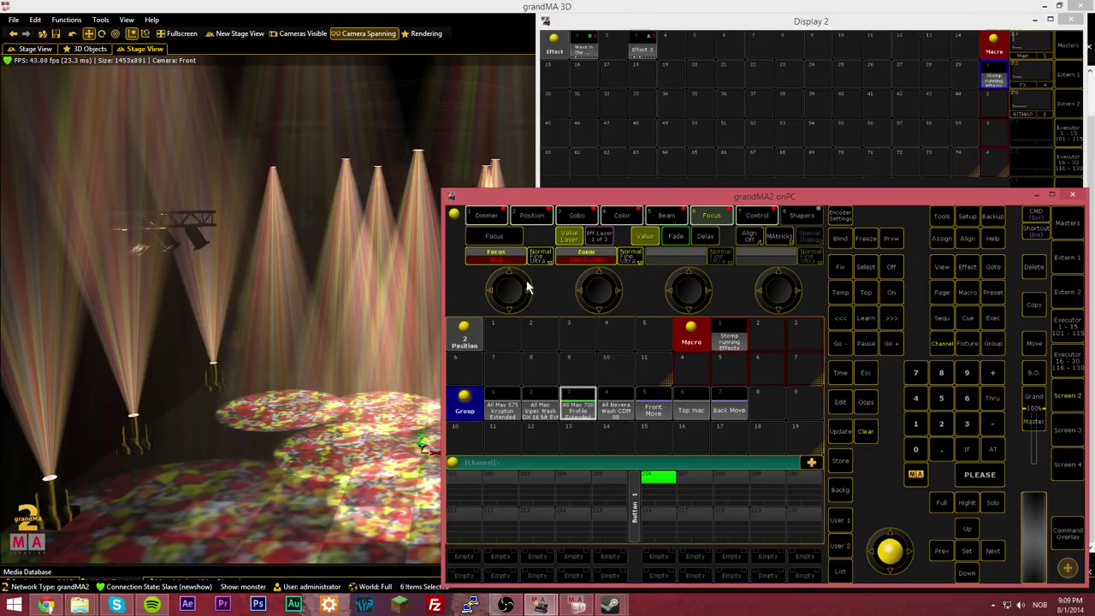
pyautogui.scroll(-2, 501, 293)
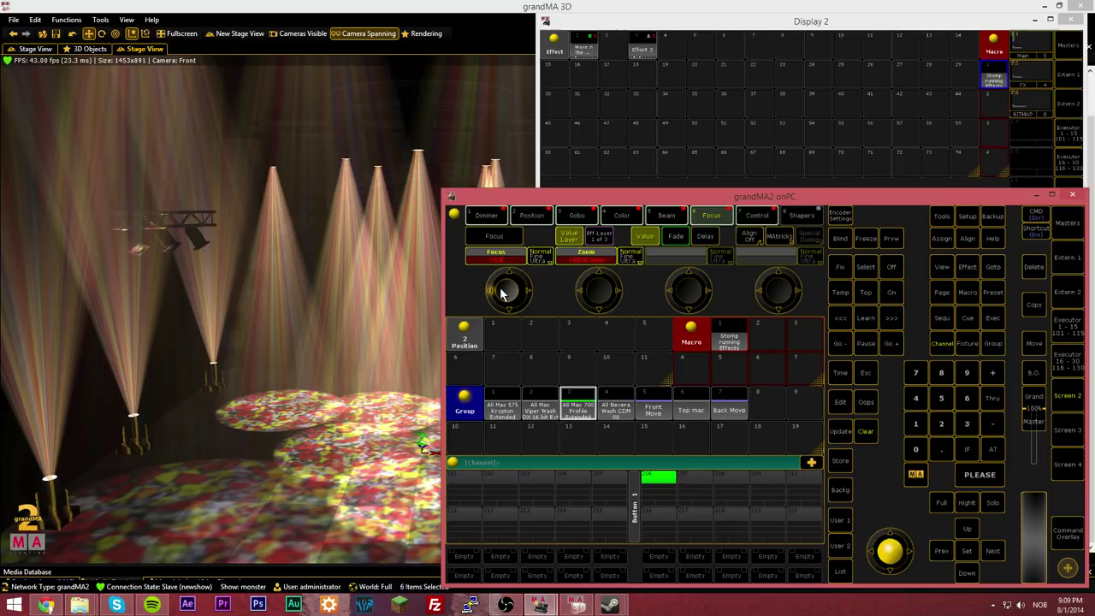
pyautogui.scroll(2, 503, 293)
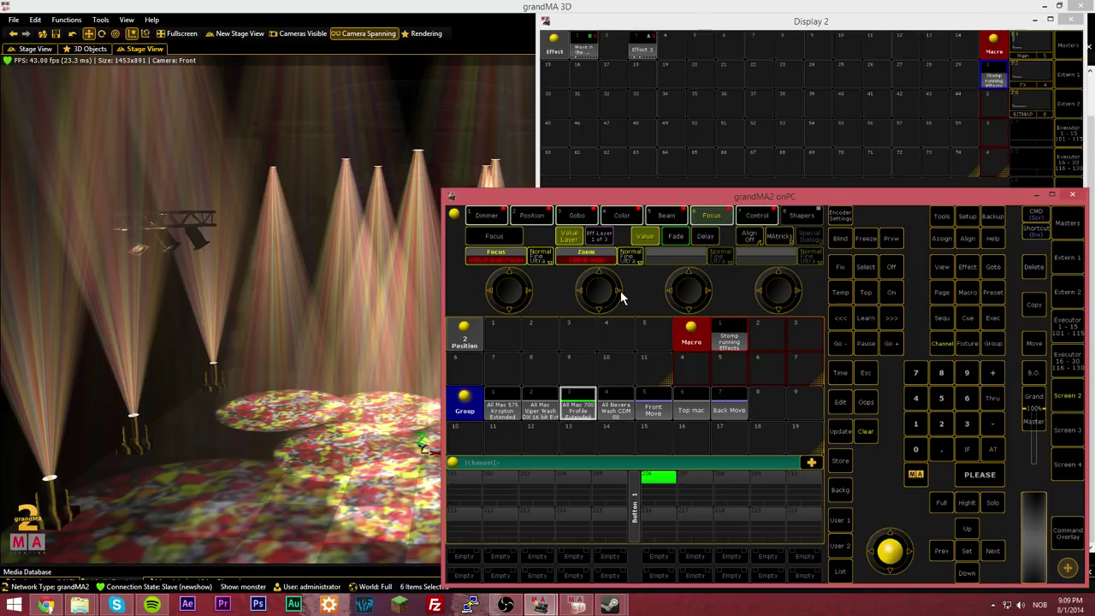
# Reselect the Front Move group and set its Z position value to 50
pyautogui.click(663, 414)
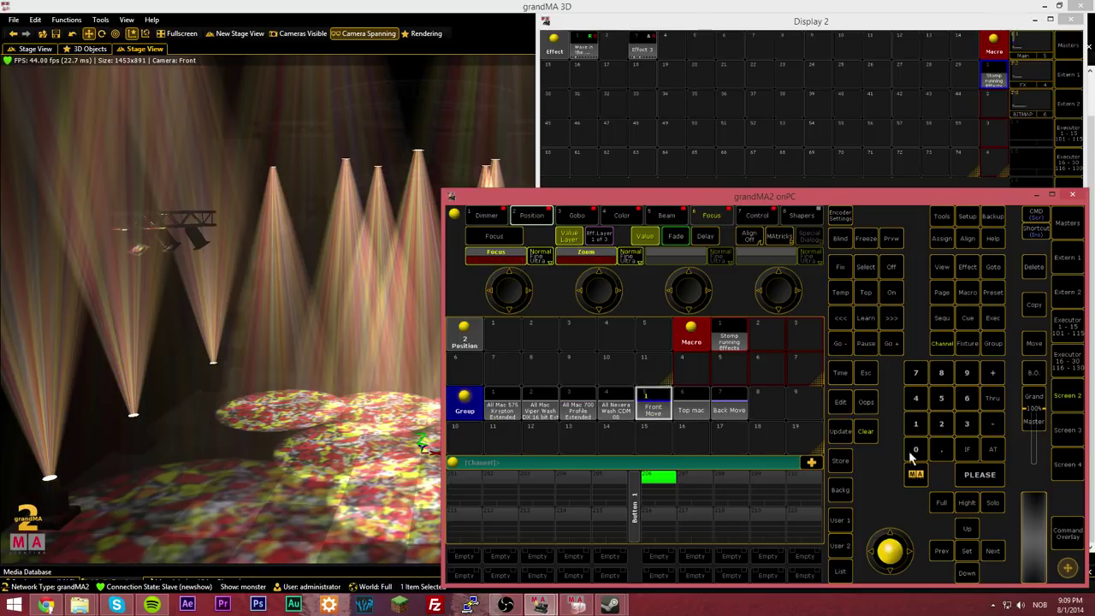
pyautogui.click(688, 291)
pyautogui.scroll(-1, 687, 291)
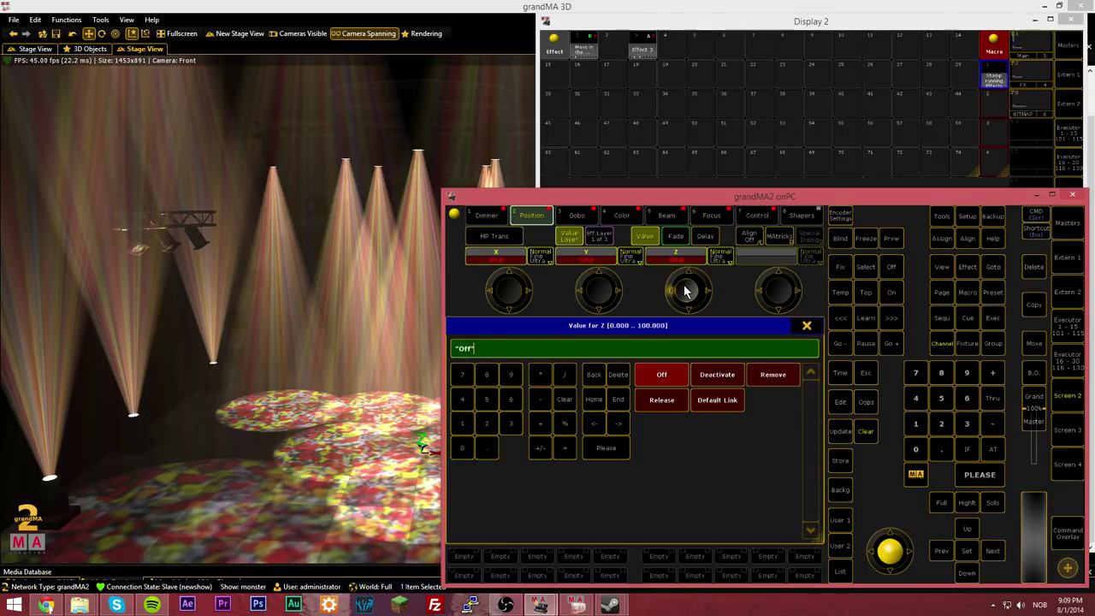
pyautogui.click(805, 326)
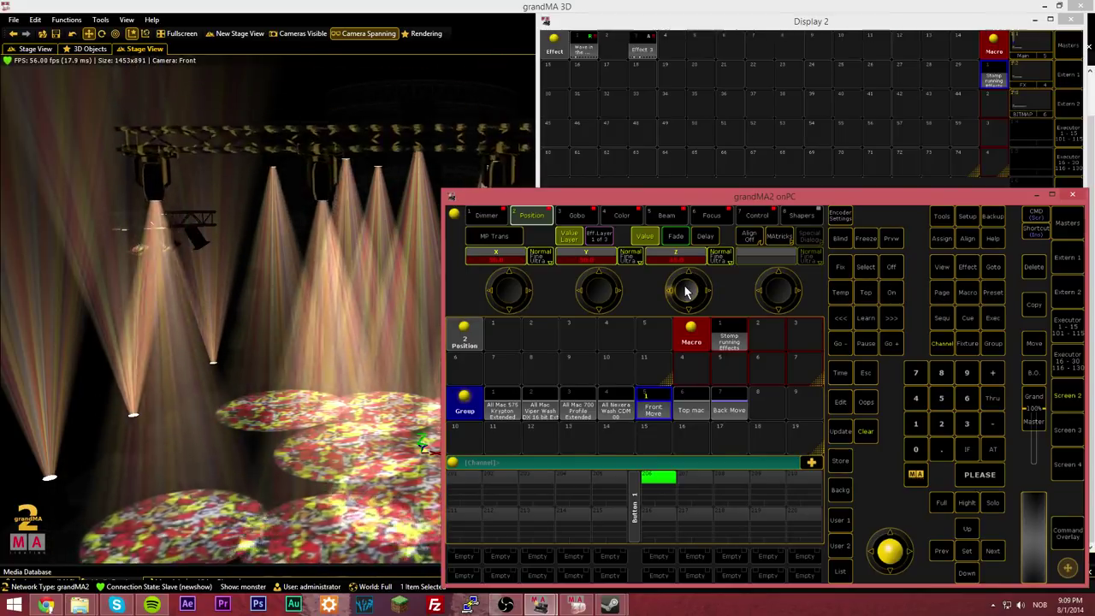
pyautogui.click(685, 291)
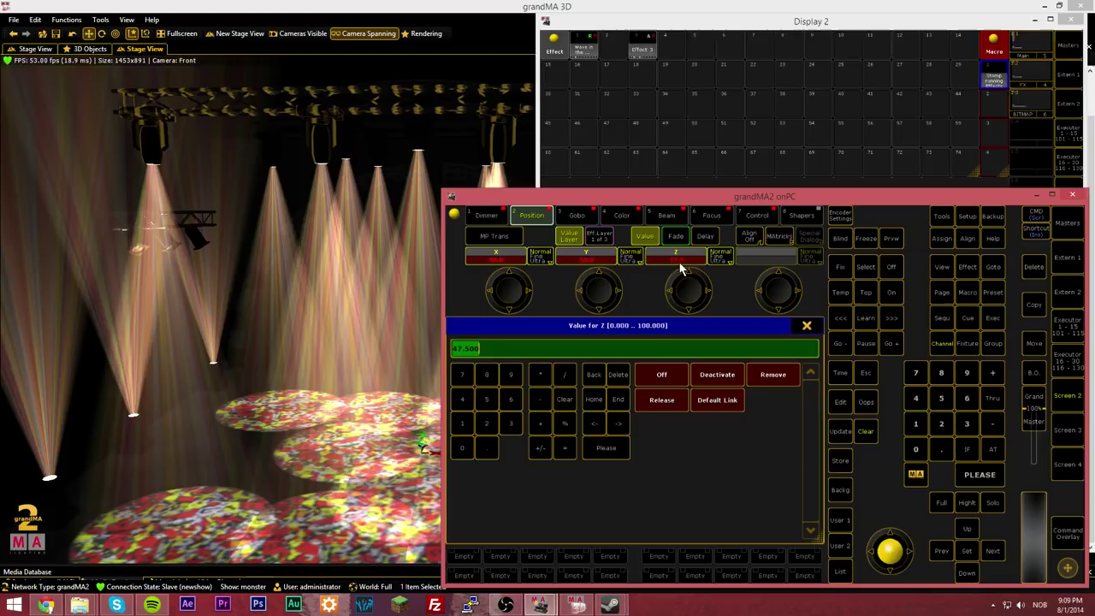
pyautogui.click(486, 399)
pyautogui.click(469, 447)
pyautogui.click(612, 449)
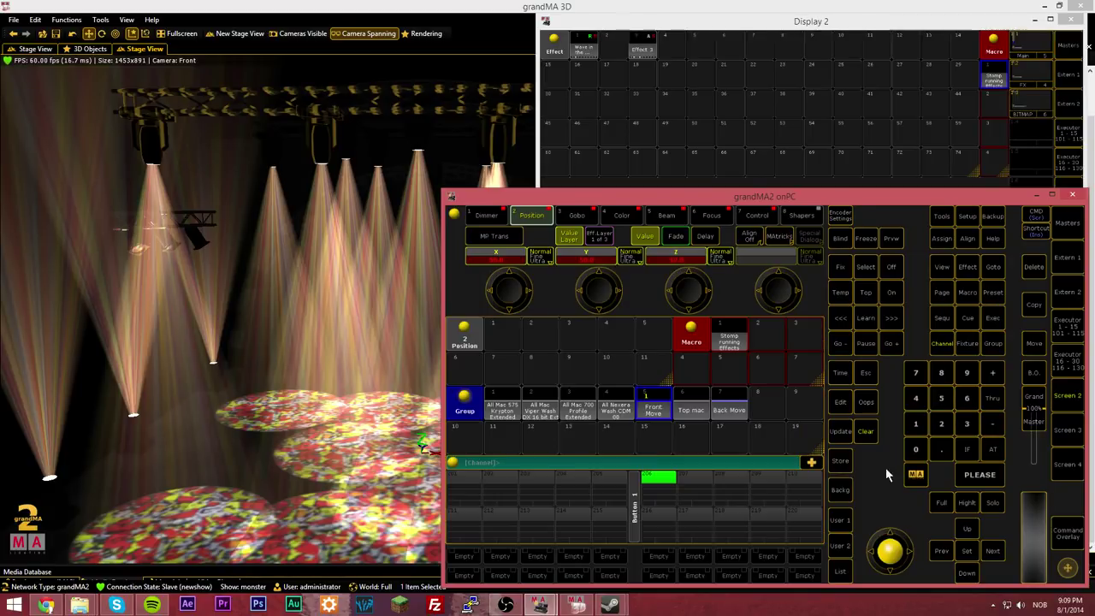
pyautogui.click(328, 8)
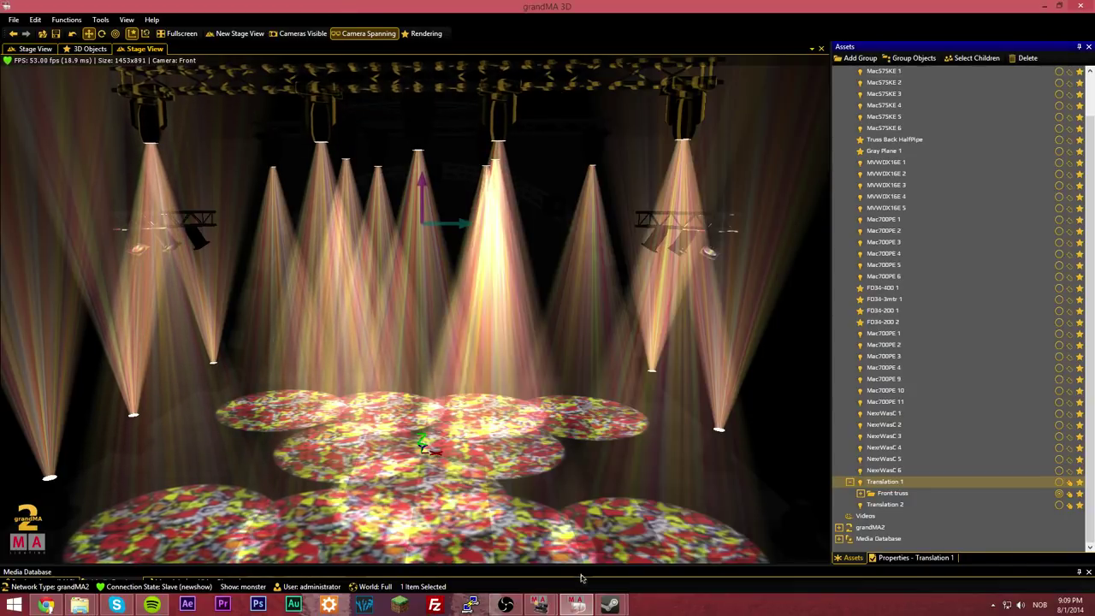
pyautogui.click(541, 604)
pyautogui.click(597, 547)
pyautogui.click(515, 612)
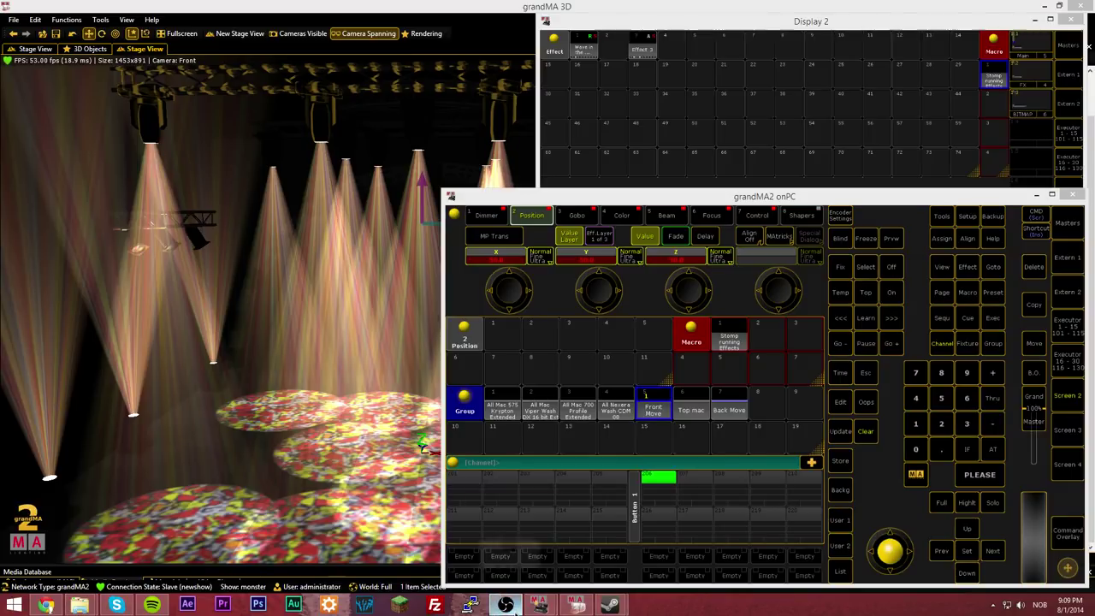
pyautogui.click(507, 606)
pyautogui.click(507, 606)
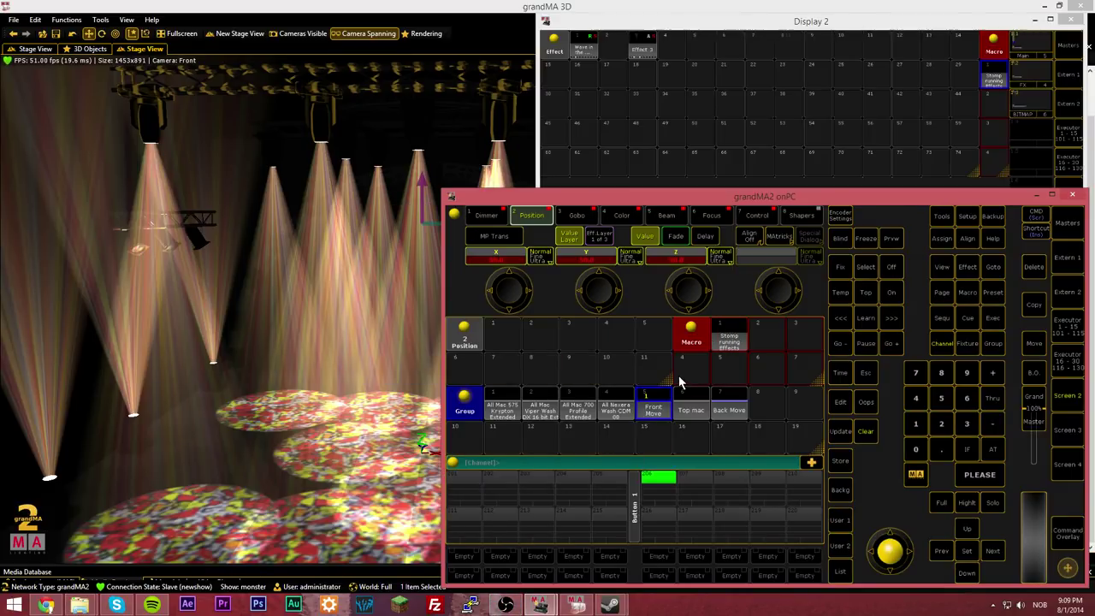
# Select the Back Move group, switch to grandMA 3D, and examine the Translation 1 and Translation 2 moving paths
pyautogui.click(730, 414)
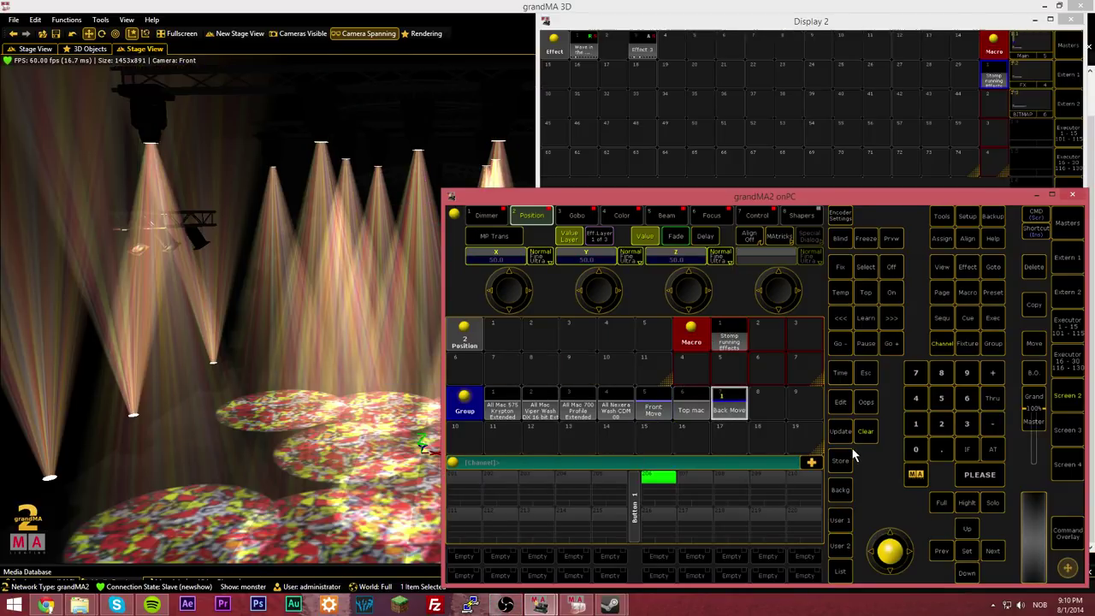
pyautogui.click(294, 13)
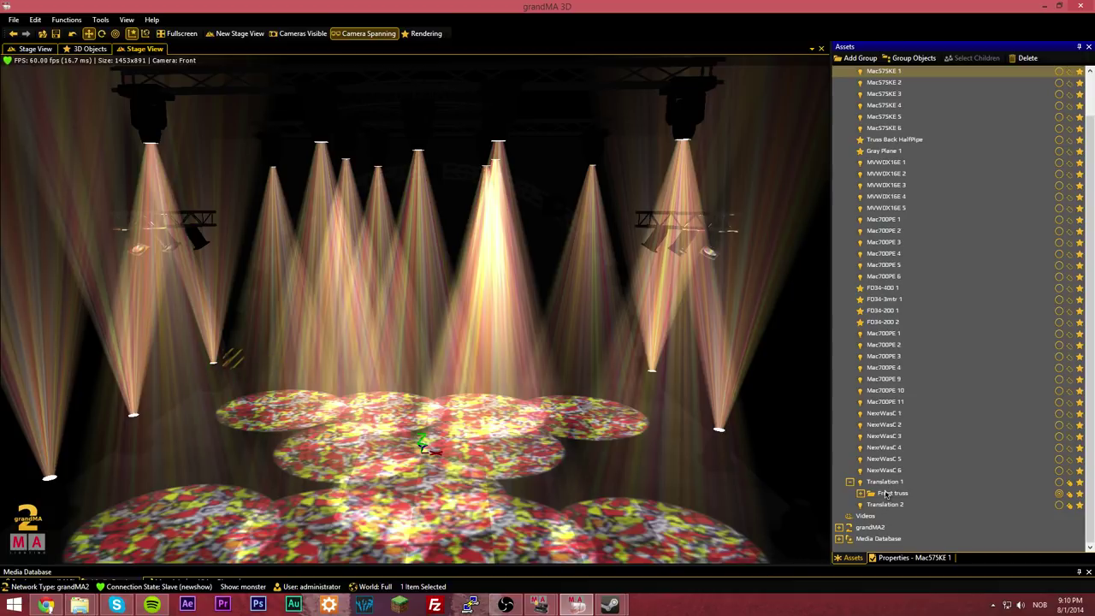
pyautogui.click(886, 483)
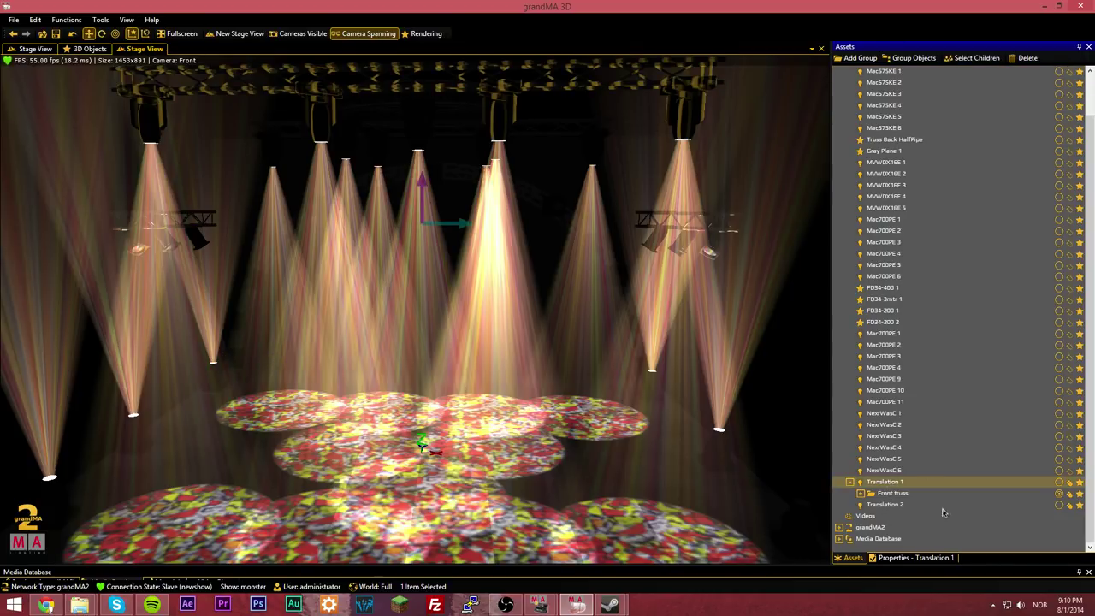
pyautogui.click(886, 505)
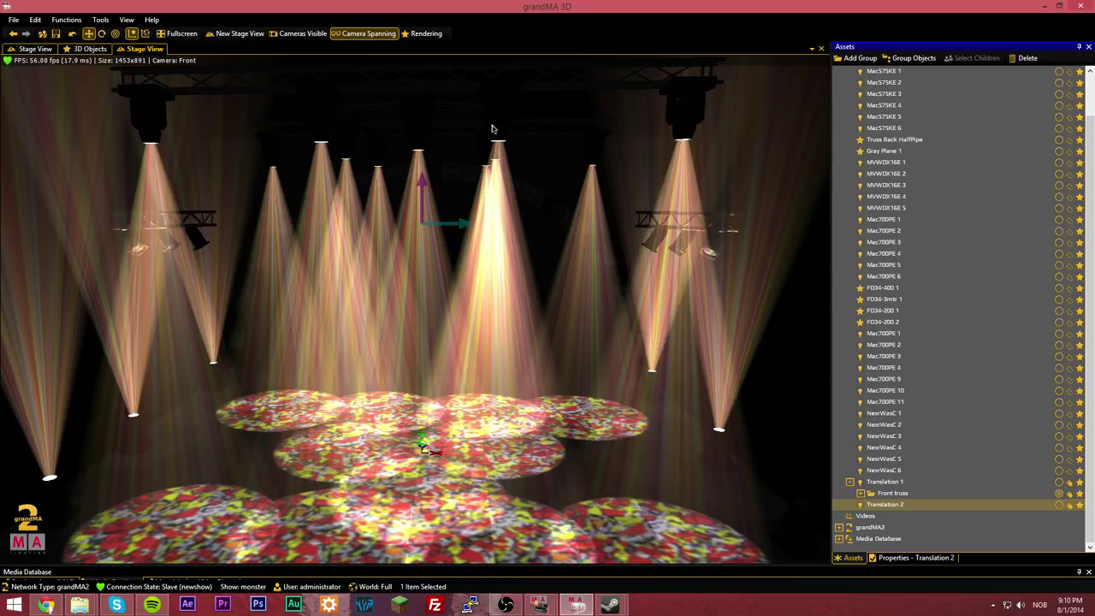
# Group the back truss FD34-400 1 with Mac700PE 1 to 4 hanging on it, and place the group under Translation 2
pyautogui.moveTo(449, 139); pyautogui.dragTo(391, 154)
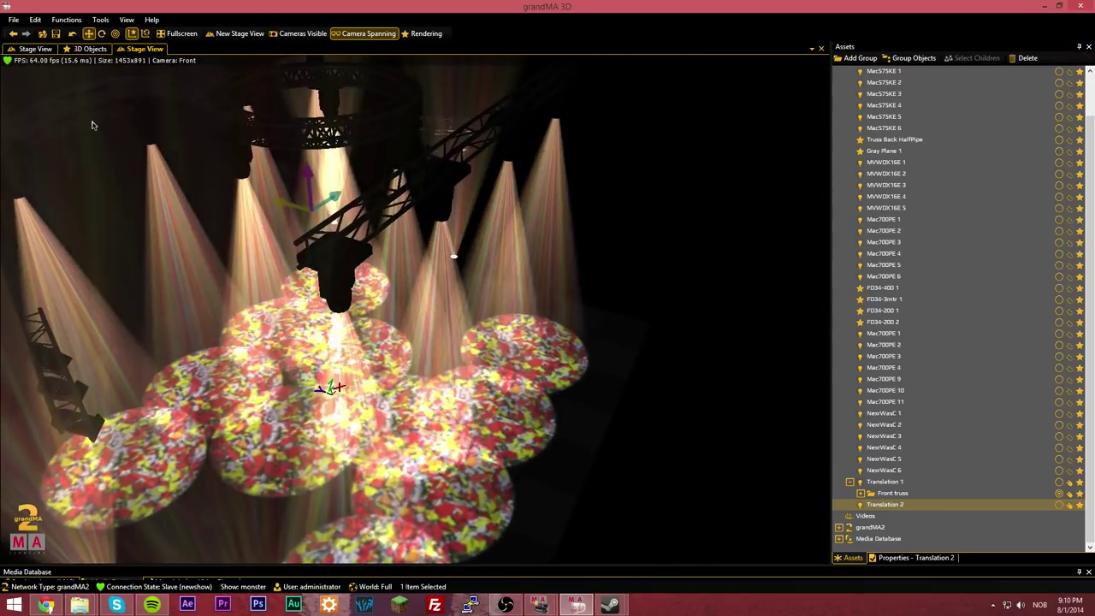
pyautogui.click(94, 126)
pyautogui.moveTo(498, 244); pyautogui.dragTo(499, 245, button='middle')
pyautogui.moveTo(1089, 466); pyautogui.dragTo(1089, 426)
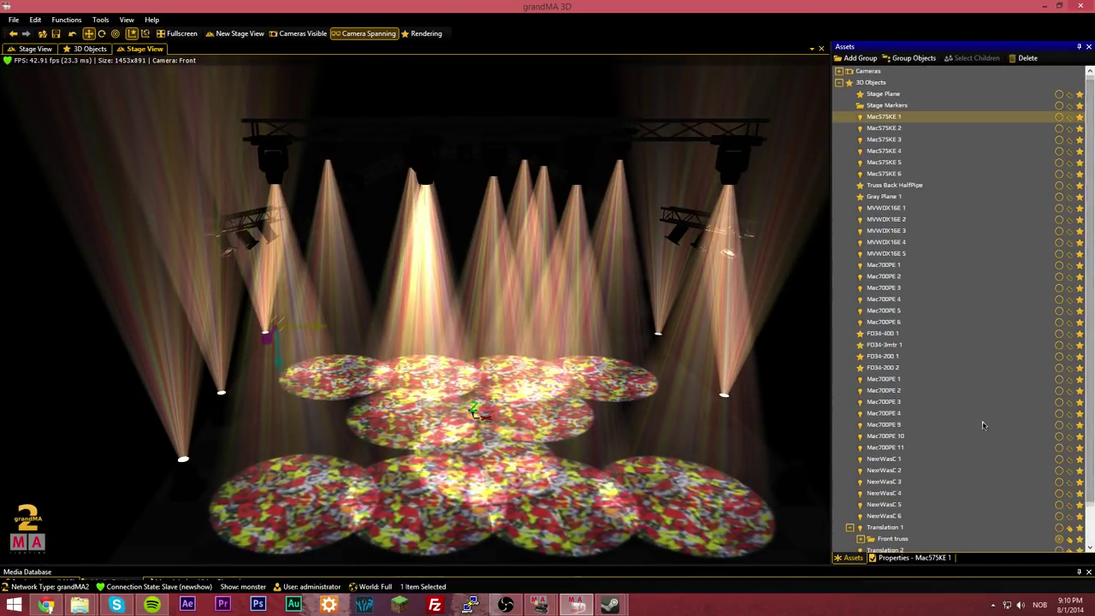
pyautogui.click(886, 333)
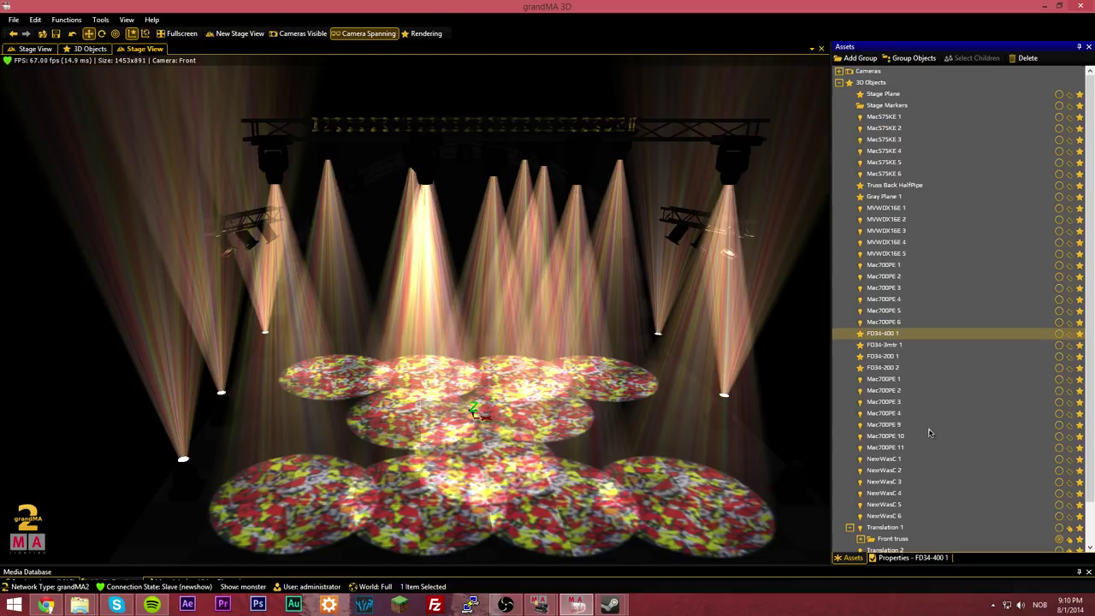
pyautogui.keyDown('ctrl'); pyautogui.click(891, 382); pyautogui.keyUp('ctrl')
pyautogui.keyDown('ctrl'); pyautogui.click(889, 390); pyautogui.keyUp('ctrl')
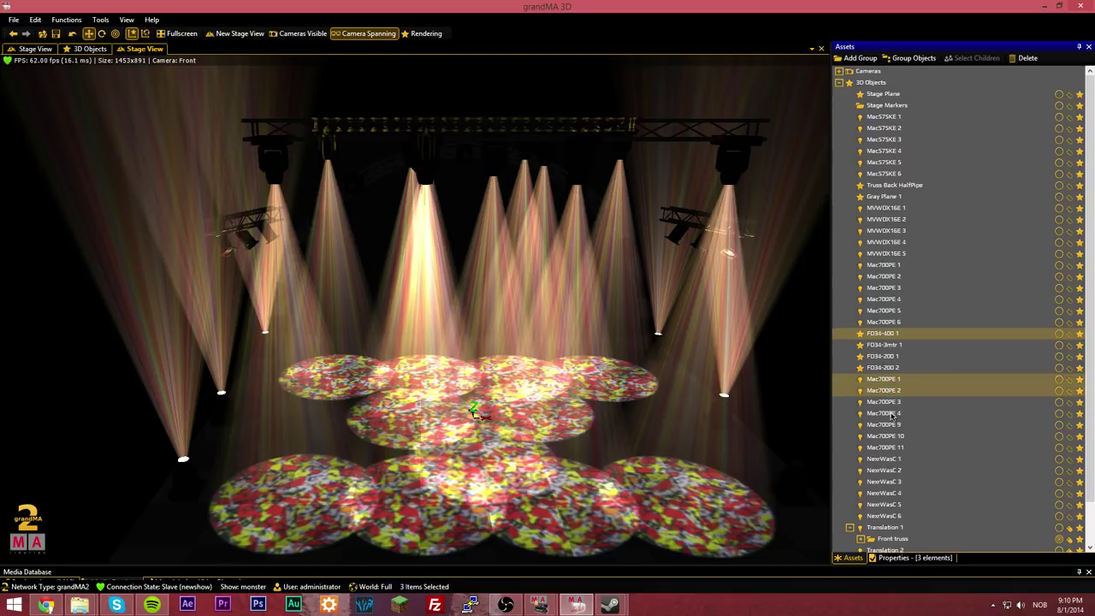
pyautogui.keyDown('ctrl'); pyautogui.click(890, 402); pyautogui.keyUp('ctrl')
pyautogui.keyDown('ctrl'); pyautogui.click(890, 413); pyautogui.keyUp('ctrl')
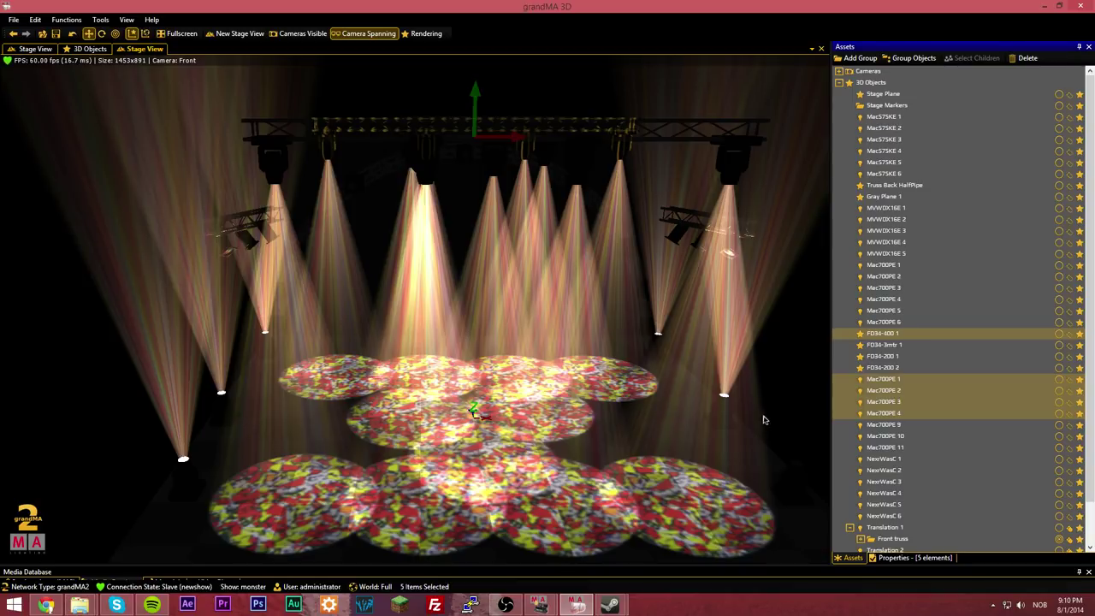
pyautogui.click(908, 58)
pyautogui.moveTo(874, 337); pyautogui.dragTo(887, 510)
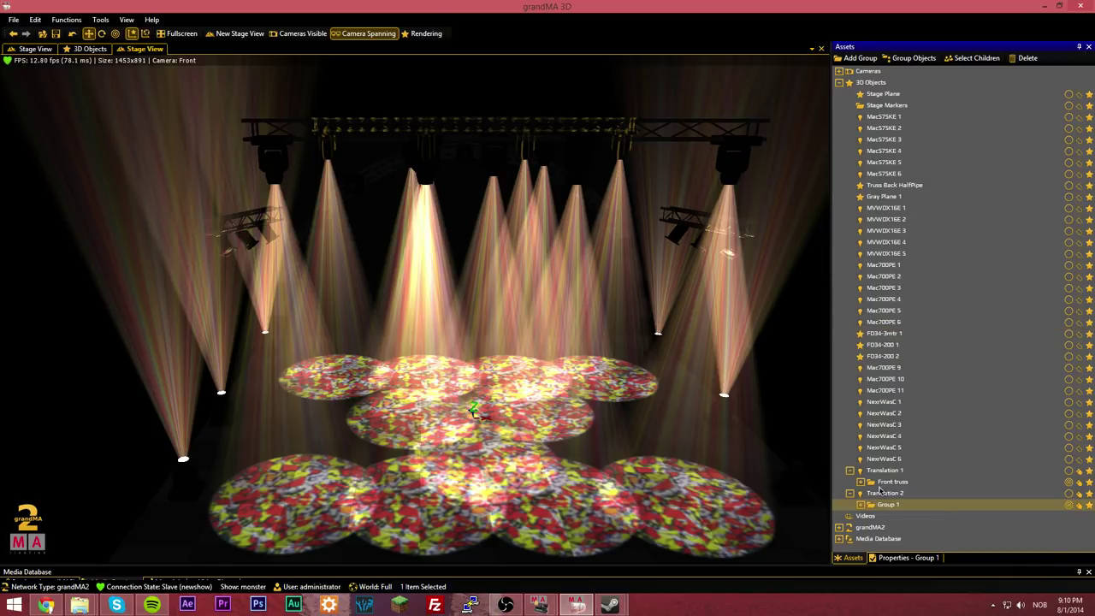
# Rename the new group under Translation 2 as Back Truss
pyautogui.doubleClick(887, 506)
pyautogui.rightClick(889, 484)
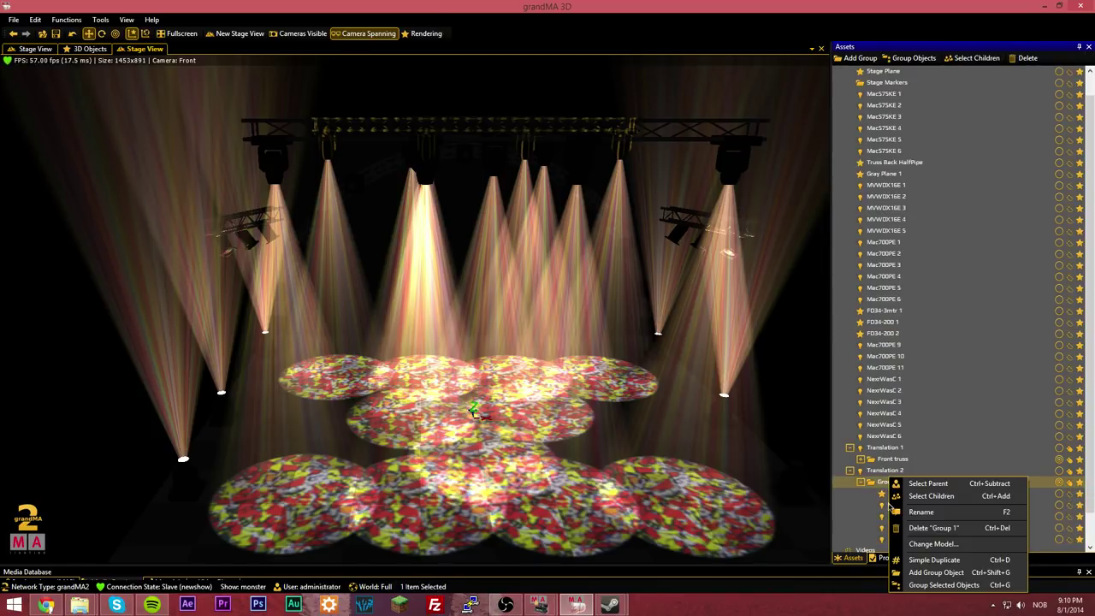
pyautogui.click(902, 512)
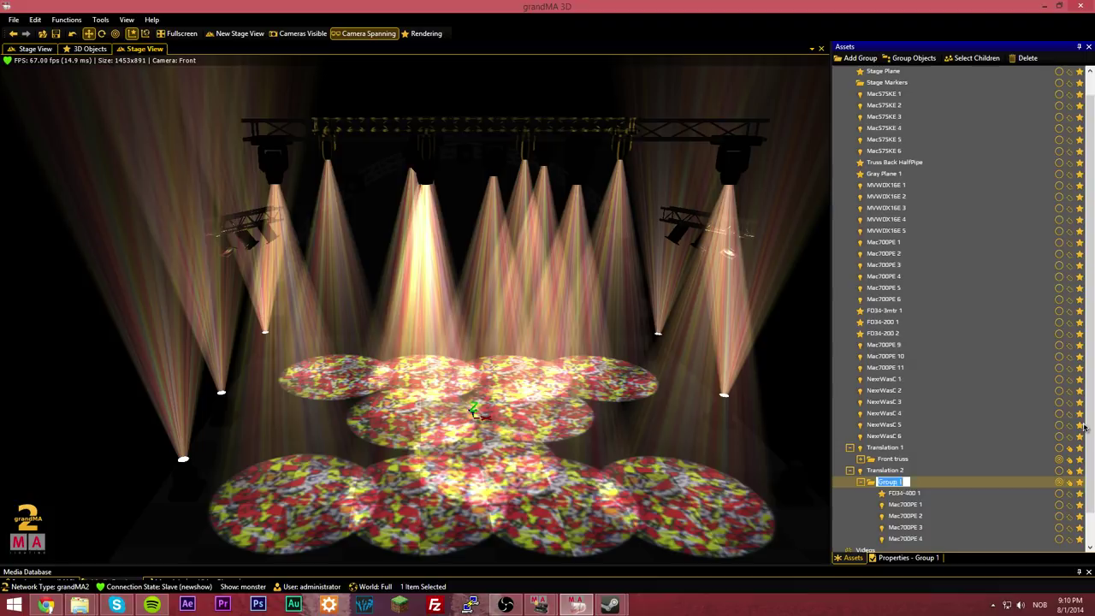
pyautogui.write('Back Truss')
pyautogui.press('Return')
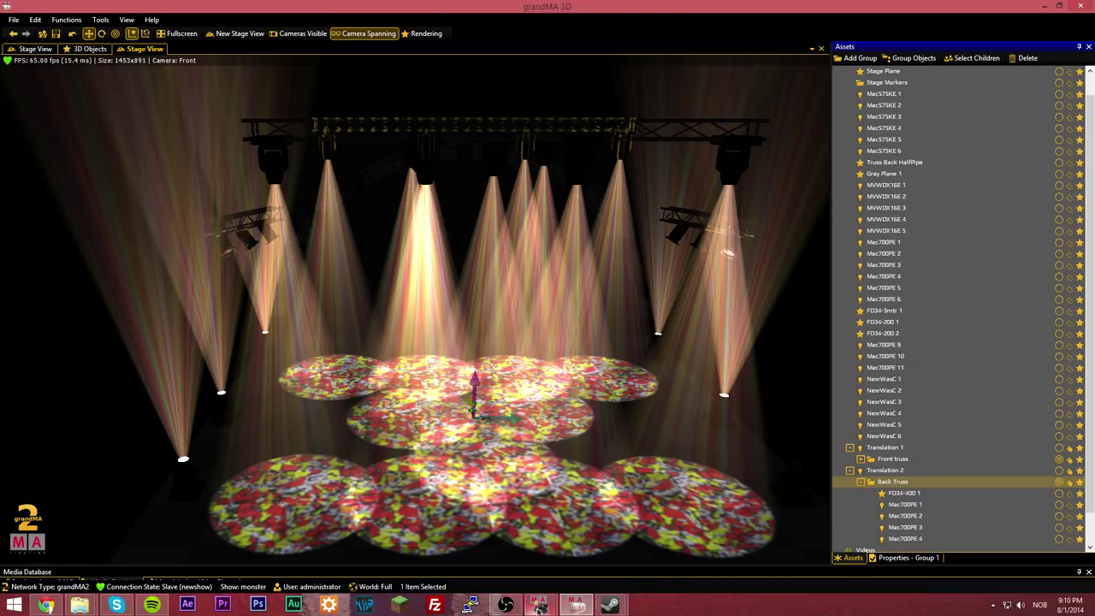
# Collapse the Translation 2 branch, clear the object selection, and bring the camera closer to the stage
pyautogui.moveTo(539, 605)
pyautogui.click(458, 551)
pyautogui.click(352, 23)
pyautogui.click(851, 471)
pyautogui.click(671, 462)
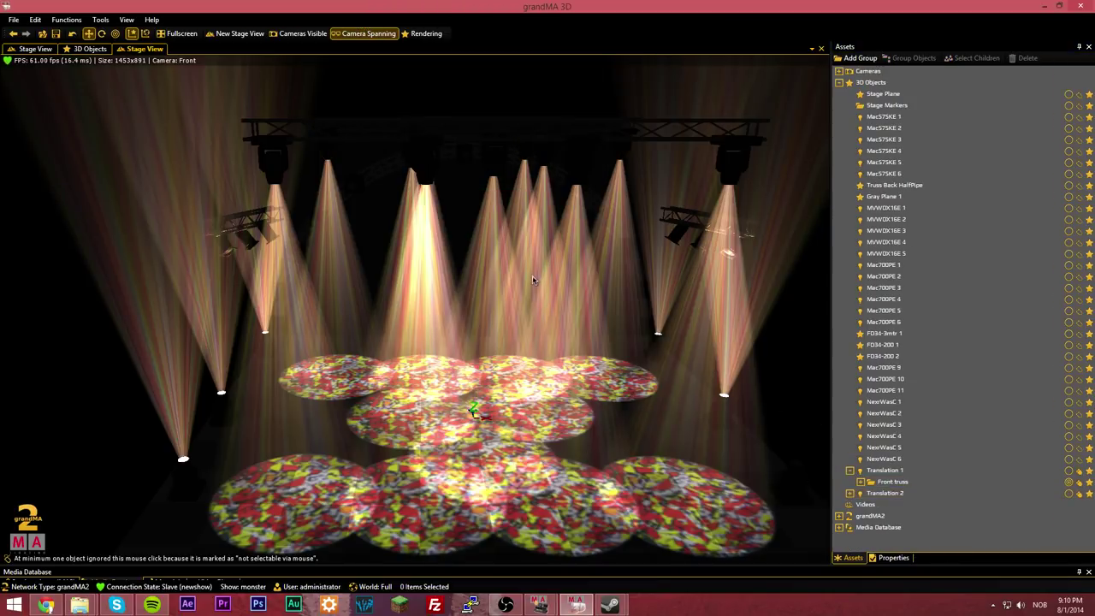
pyautogui.moveTo(532, 275); pyautogui.dragTo(501, 272, button='right')
pyautogui.scroll(2, 524, 272)
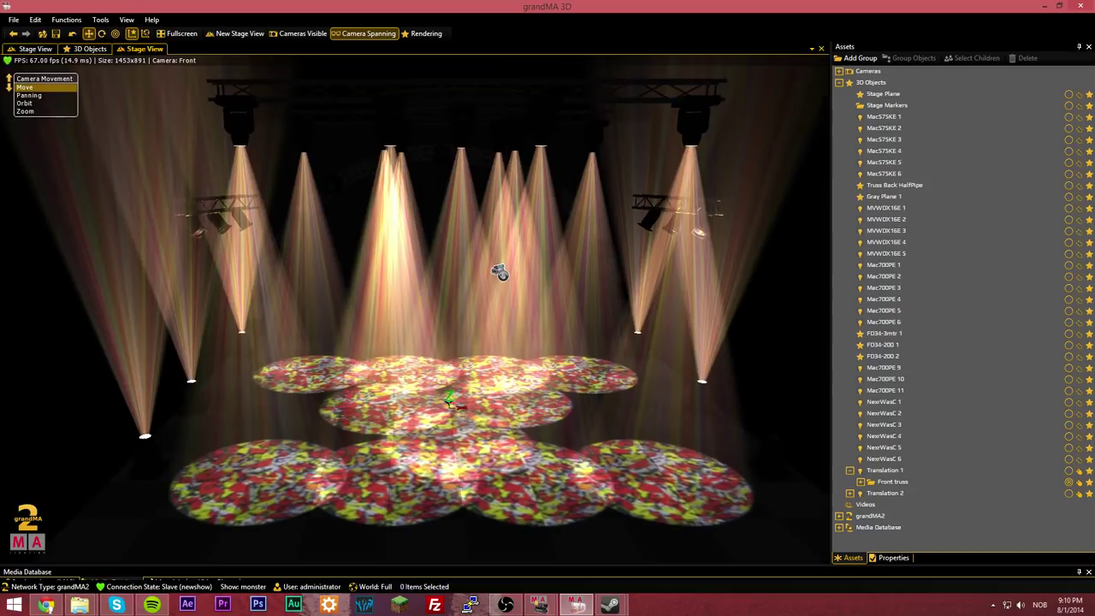
pyautogui.click(509, 609)
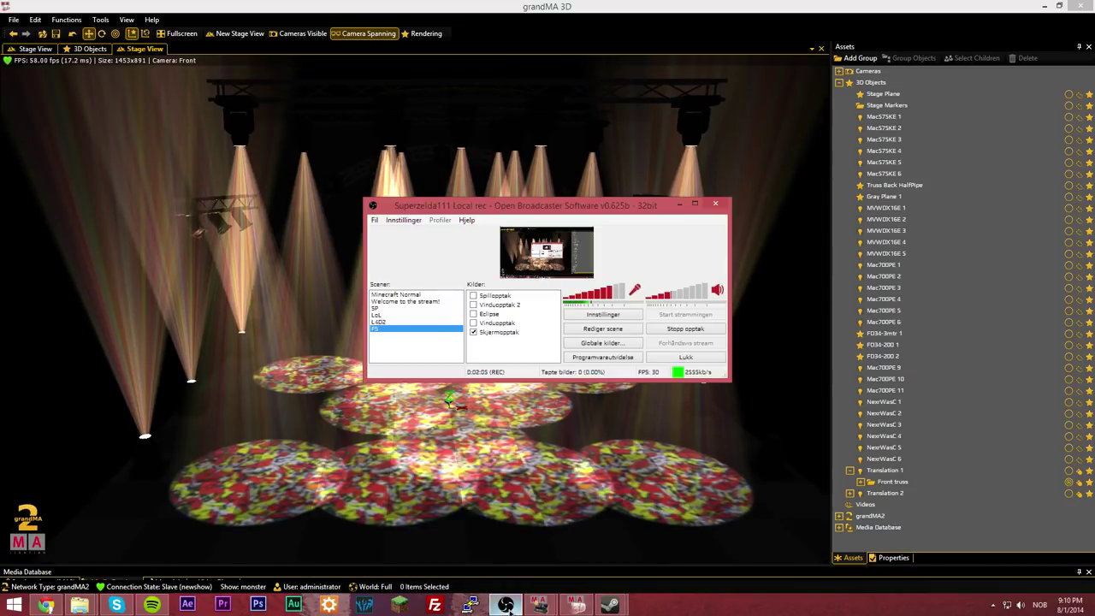
pyautogui.click(510, 610)
pyautogui.click(510, 609)
pyautogui.click(506, 605)
# Switch to grandMA2 onPC, select the Back Move group, and lower and raise the back truss by varying its Z position value
pyautogui.moveTo(540, 605)
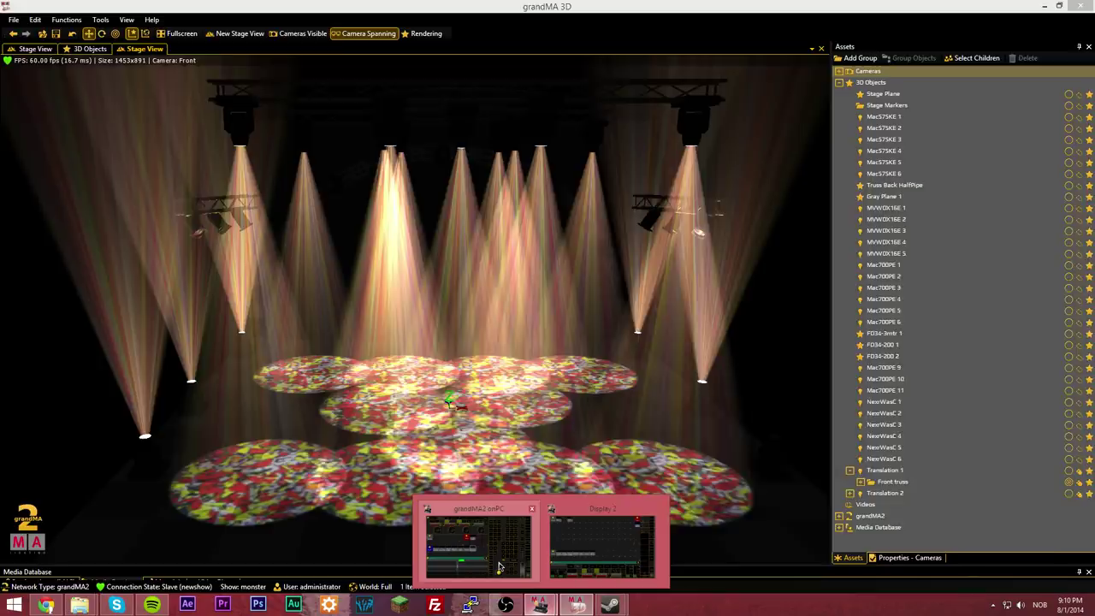
pyautogui.click(522, 556)
pyautogui.click(739, 409)
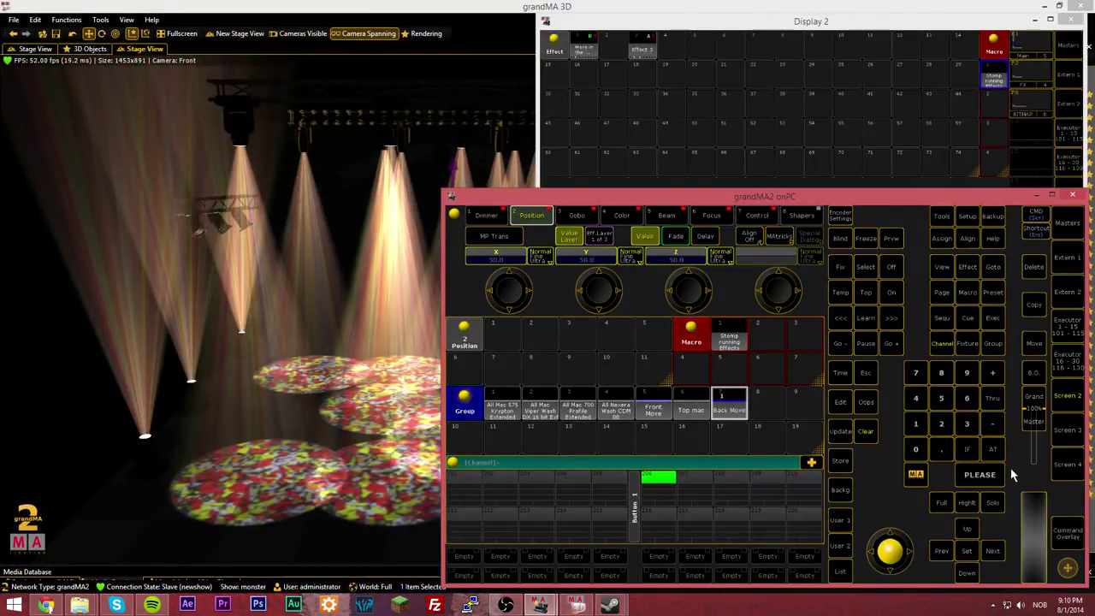
pyautogui.moveTo(685, 281); pyautogui.dragTo(690, 287)
pyautogui.scroll(2, 690, 292)
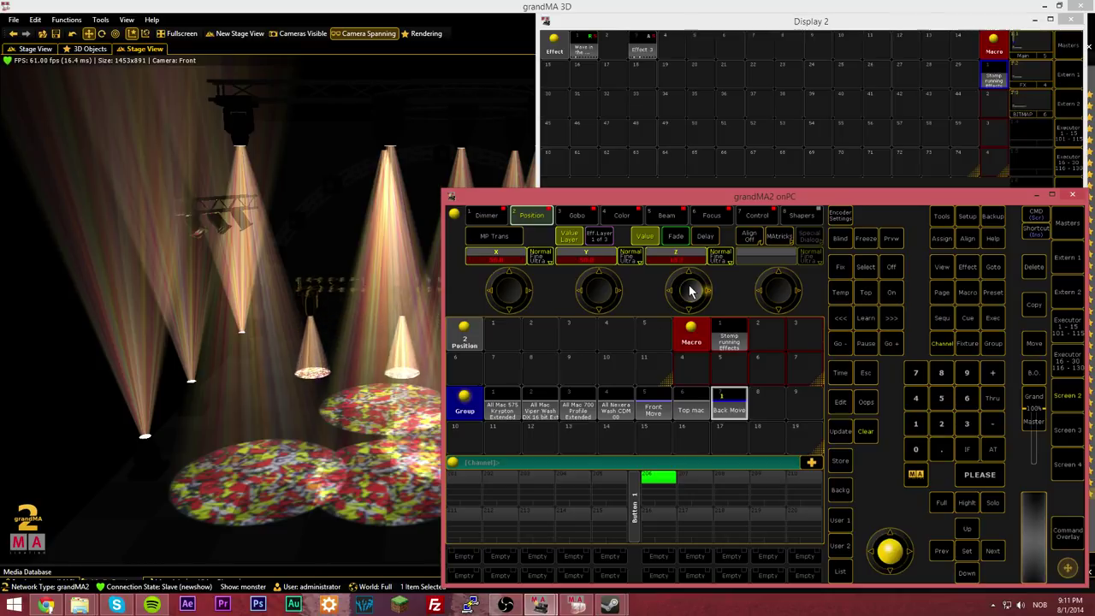
pyautogui.scroll(3, 689, 292)
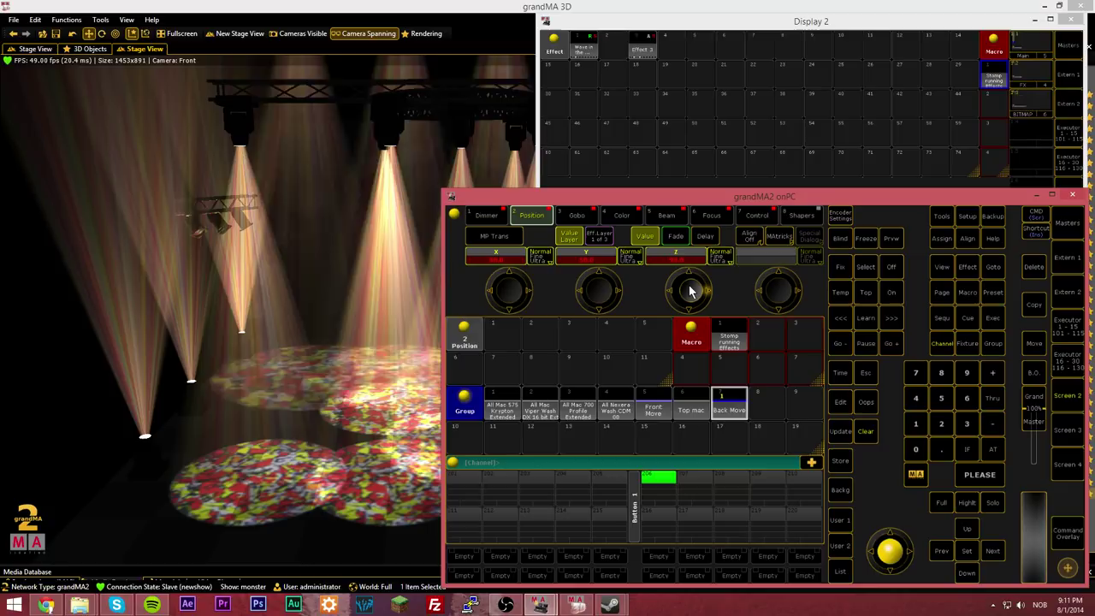
pyautogui.scroll(2, 690, 292)
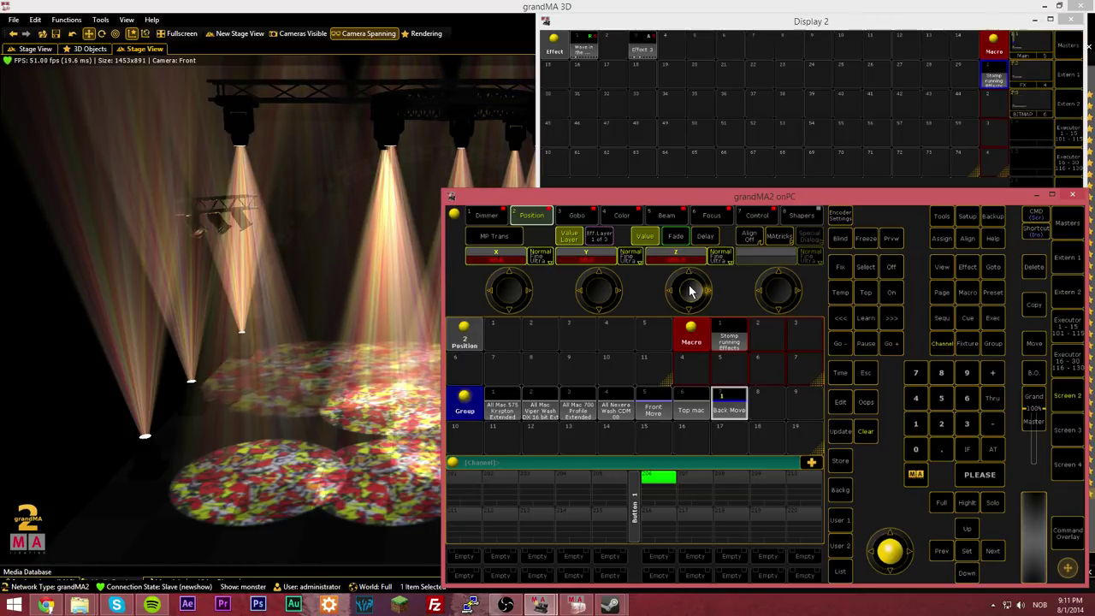
pyautogui.scroll(-5, 690, 292)
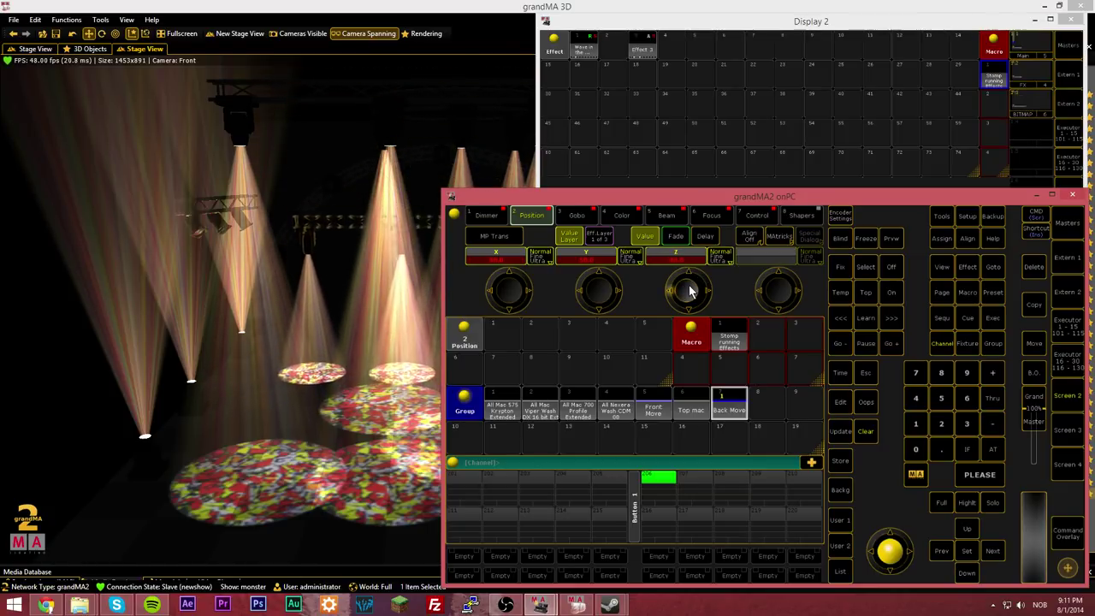
pyautogui.scroll(3, 690, 292)
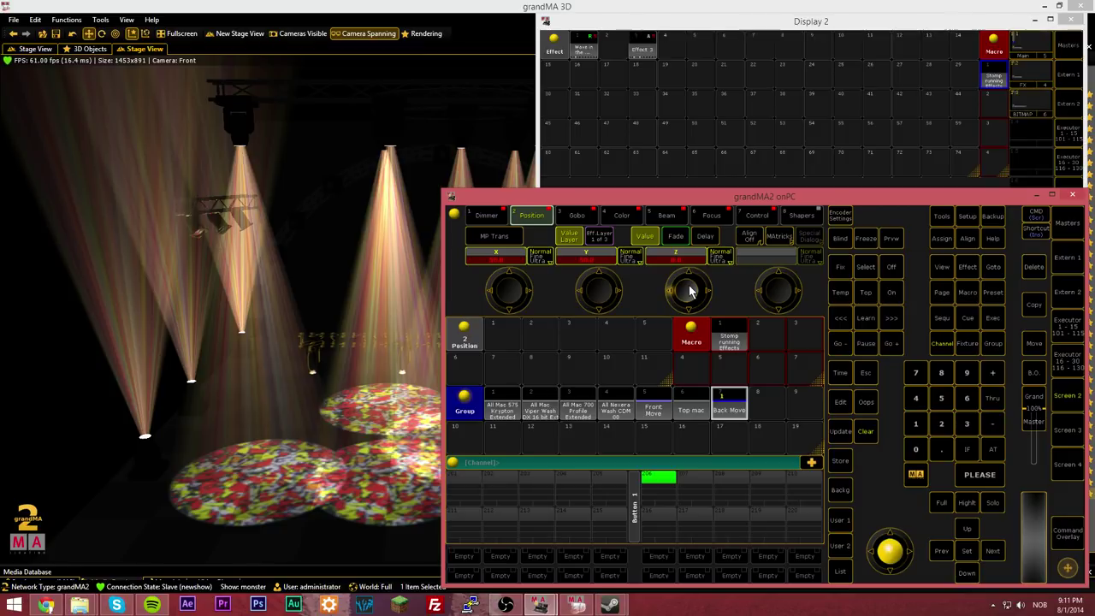
pyautogui.scroll(2, 690, 292)
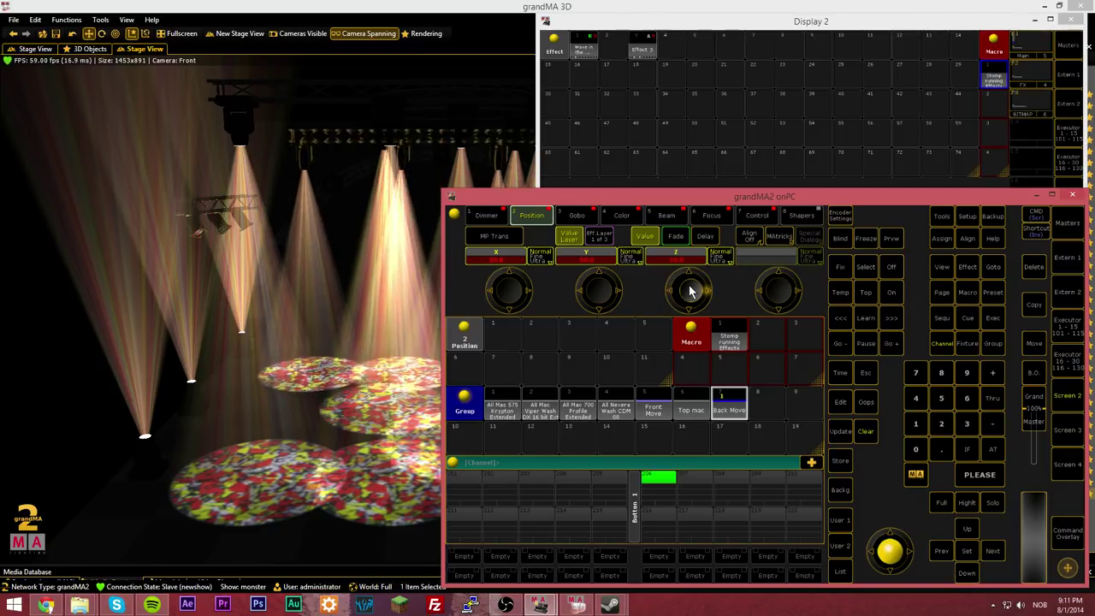
pyautogui.scroll(2, 689, 292)
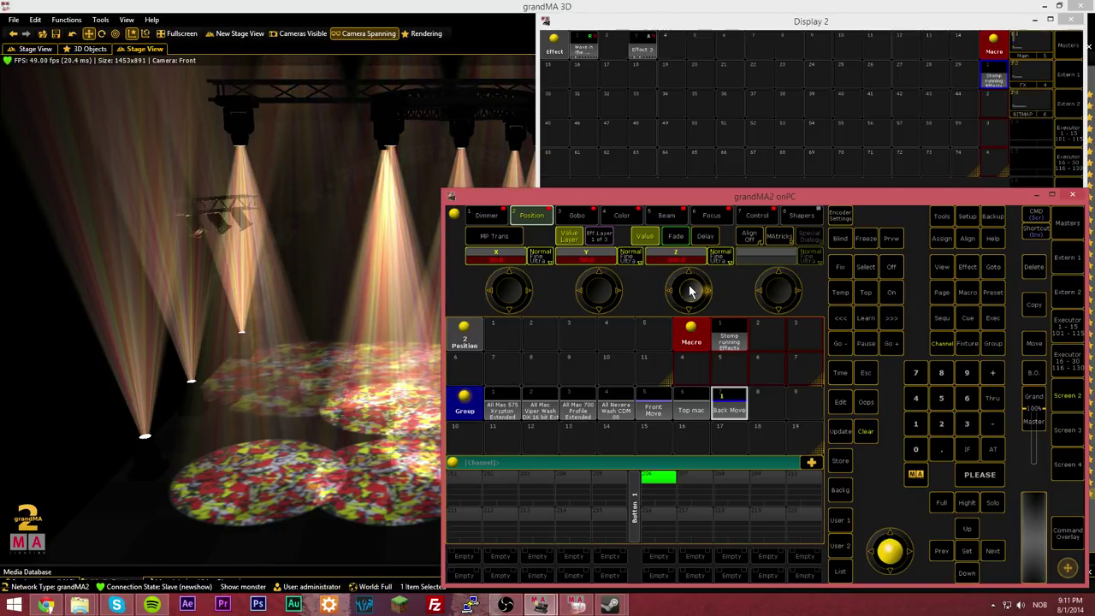
pyautogui.scroll(3, 690, 291)
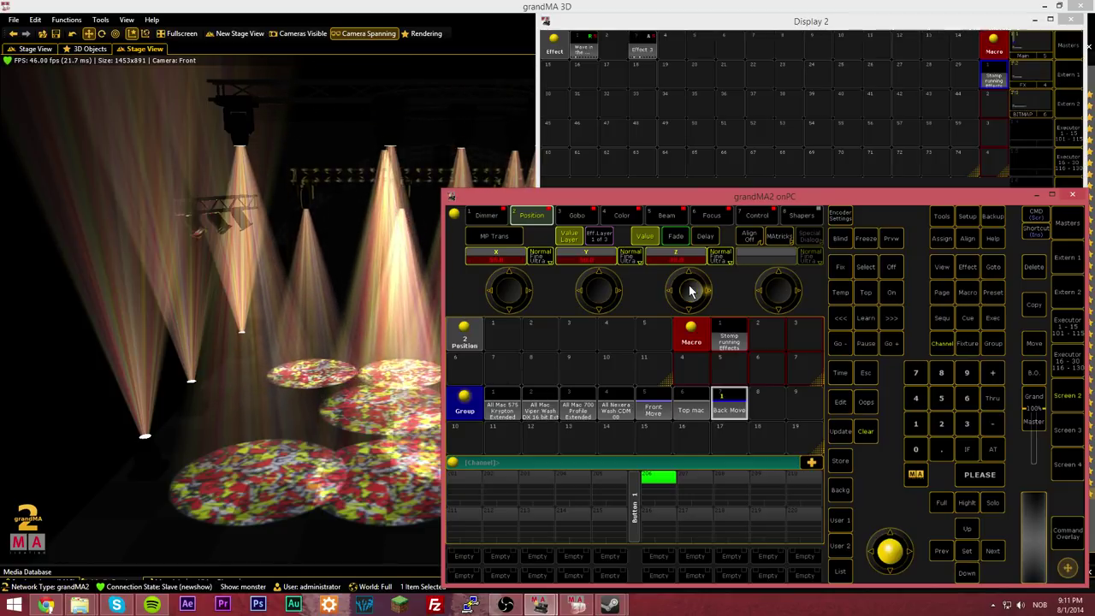
# Set the Back Move group's Z position value to 50
pyautogui.click(676, 261)
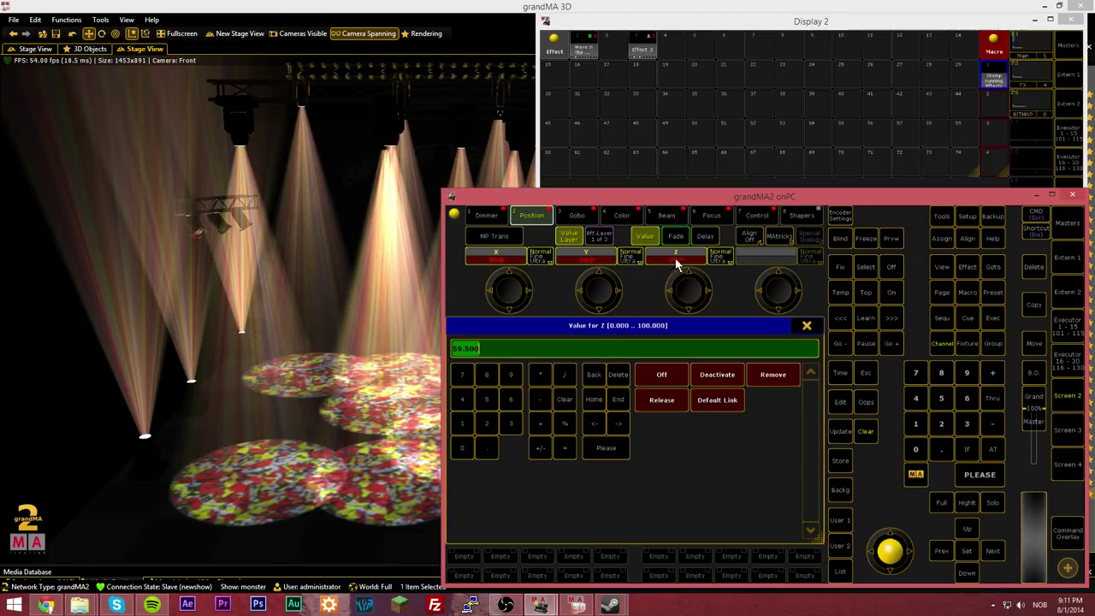
pyautogui.click(480, 407)
pyautogui.click(456, 450)
pyautogui.click(605, 449)
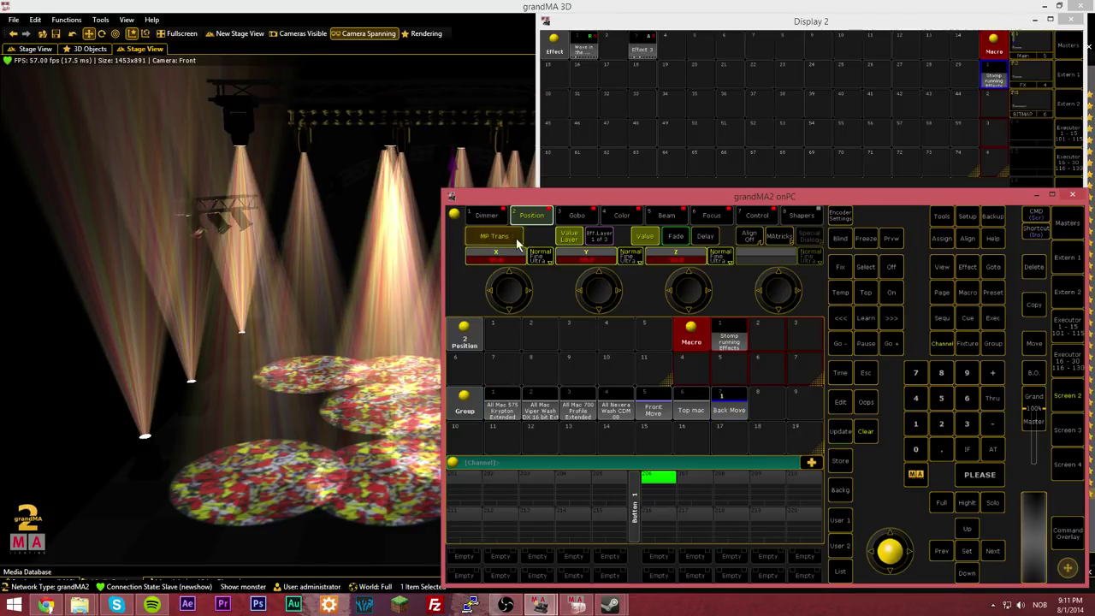
pyautogui.click(575, 215)
pyautogui.click(534, 217)
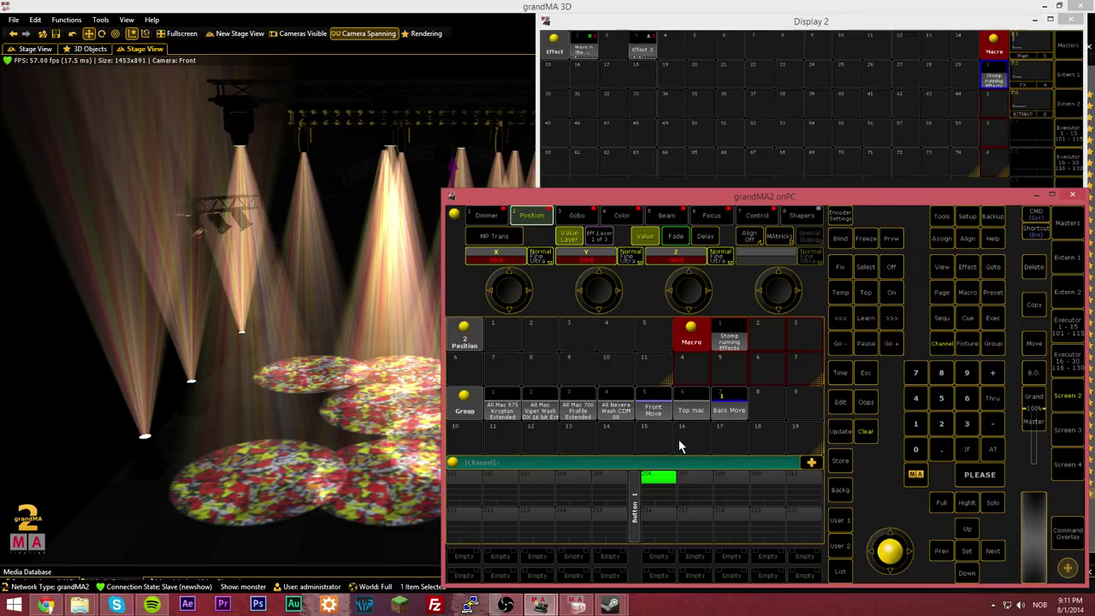
pyautogui.click(349, 252)
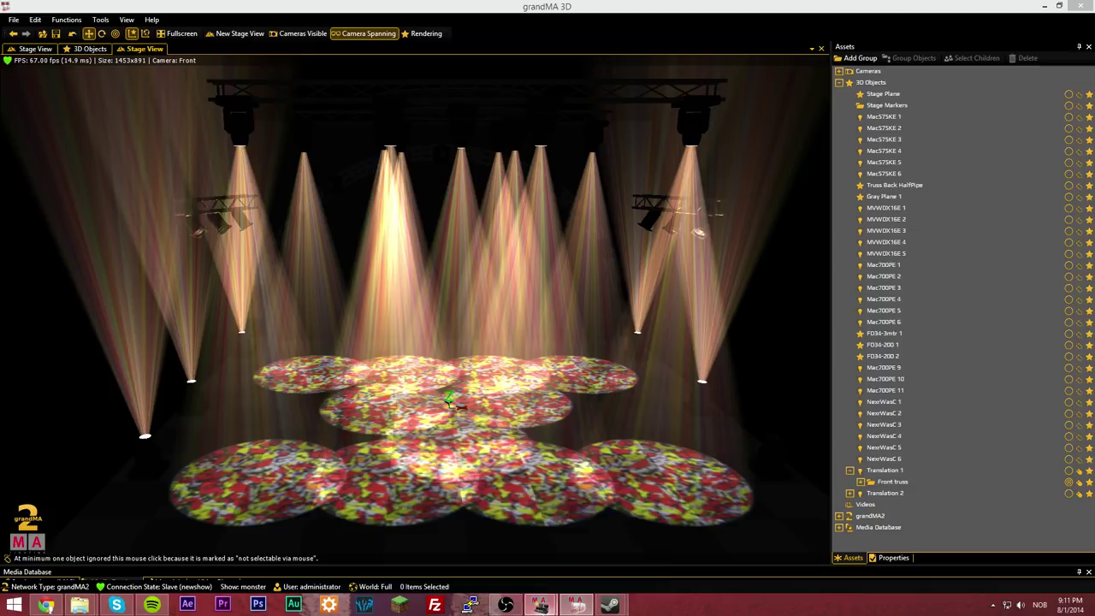
pyautogui.click(539, 605)
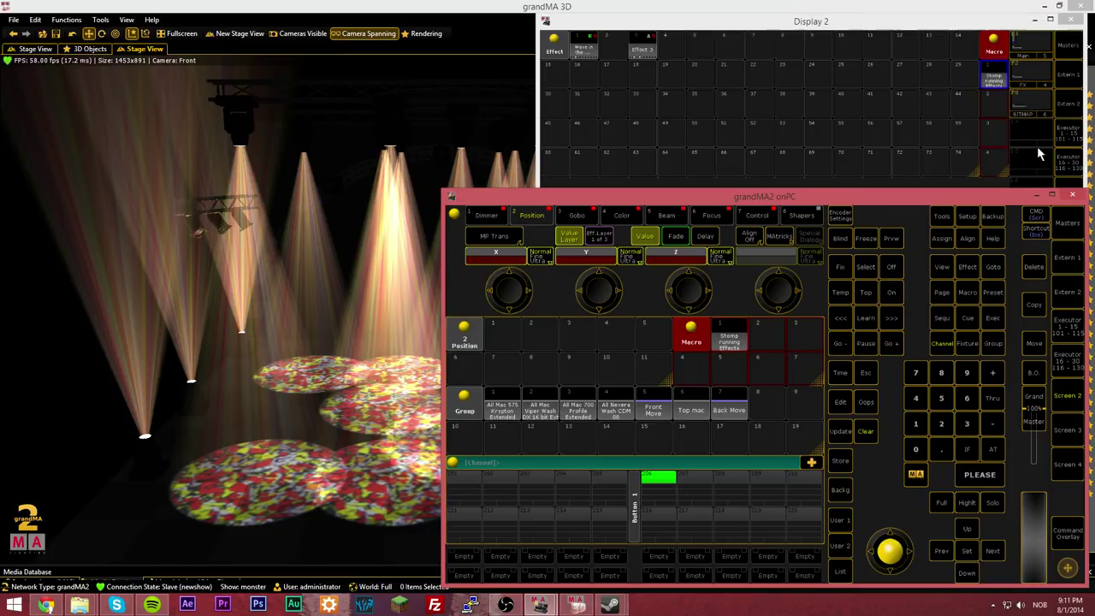
# Open the Patch & Fixture Schedule and start adding a new fixture to layer t with a fixture type from the library
pyautogui.click(967, 217)
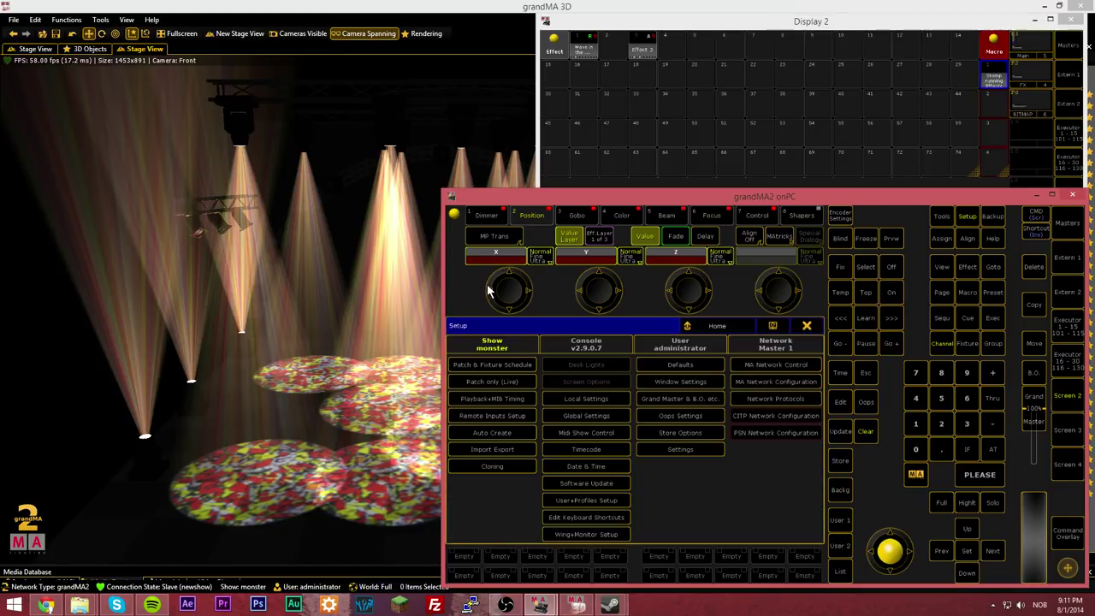
pyautogui.click(503, 356)
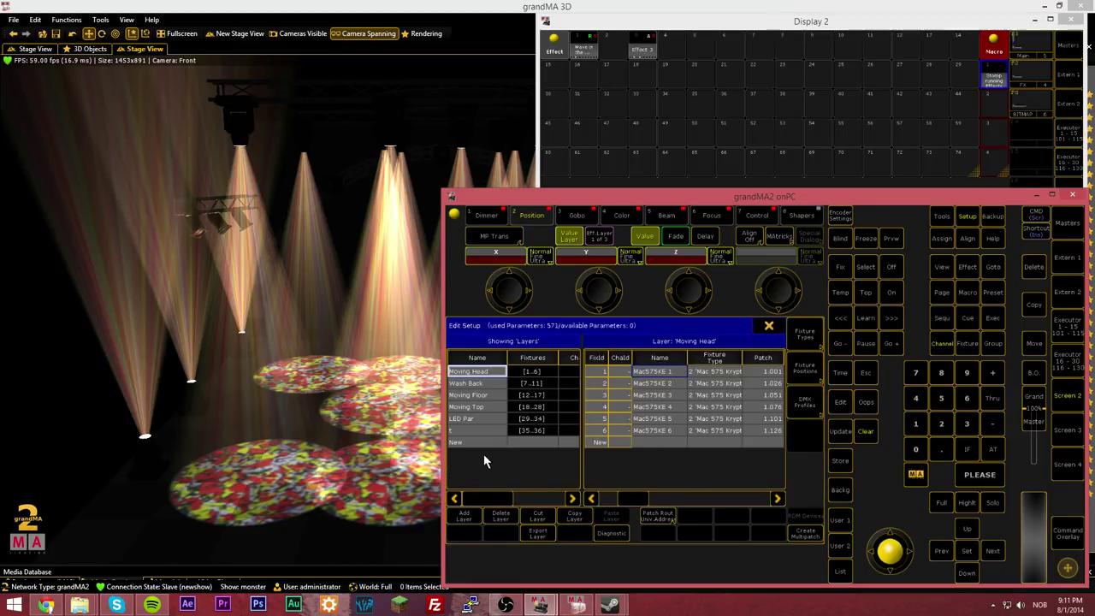
pyautogui.click(477, 430)
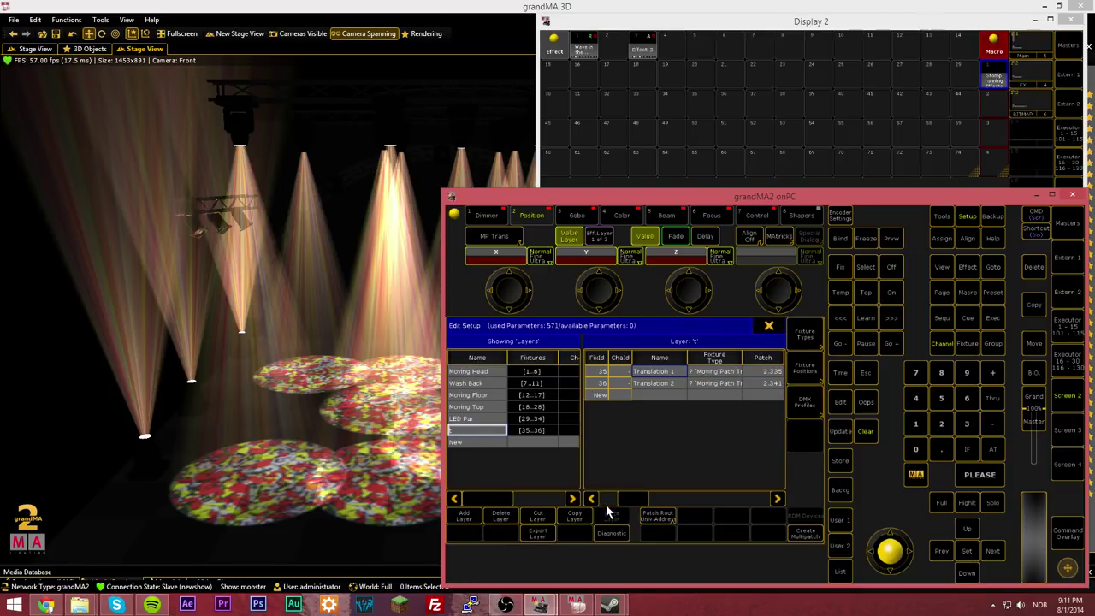
pyautogui.click(652, 396)
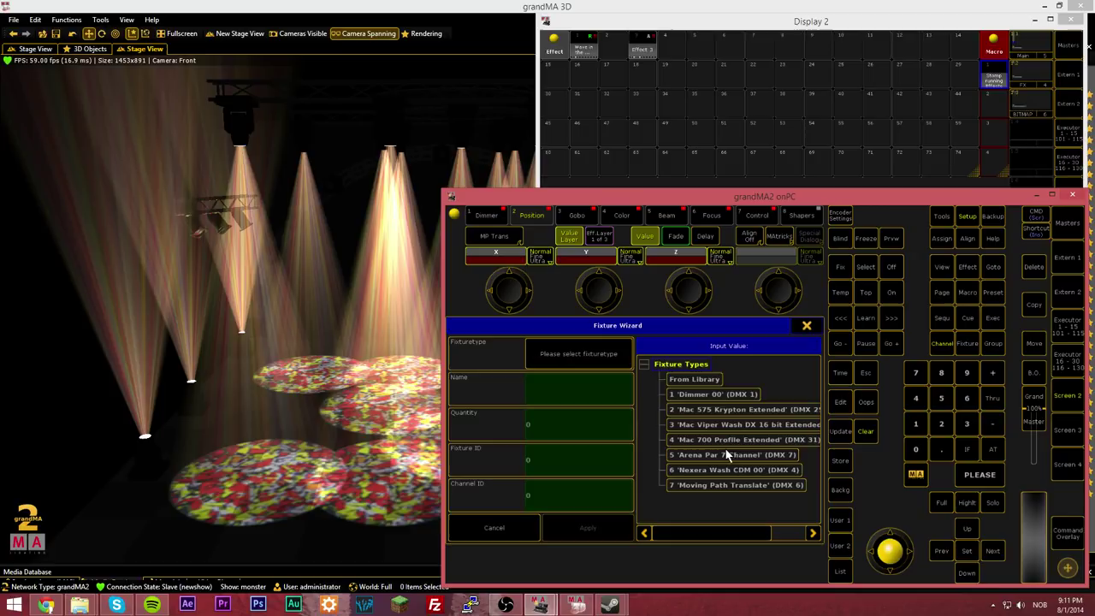
pyautogui.click(696, 379)
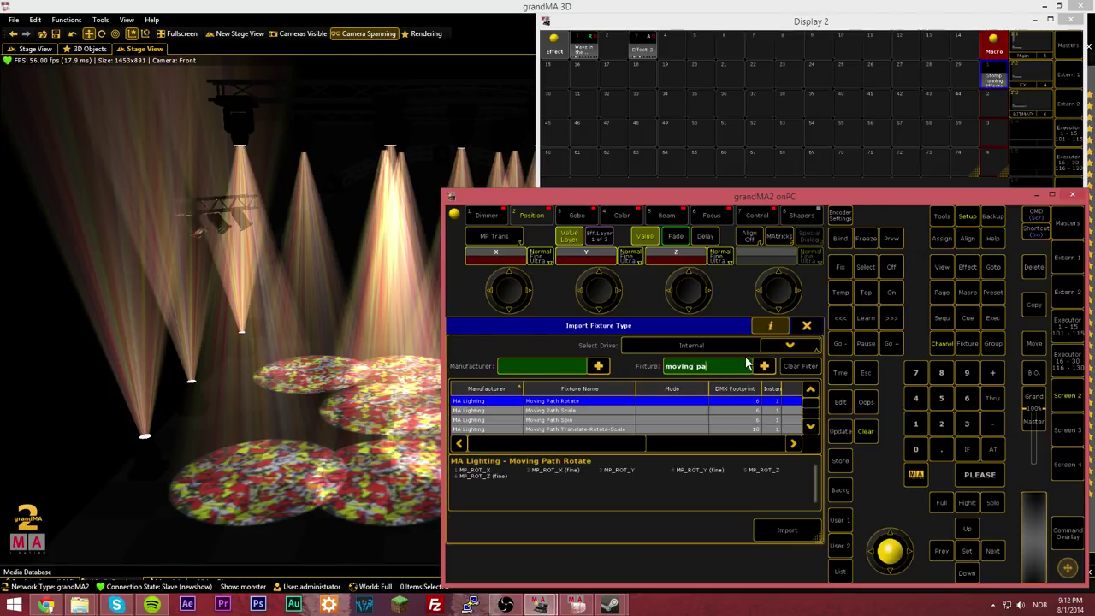
# Filter the fixture library by the fixture name "moving path"
pyautogui.press('BackSpace')
pyautogui.press('BackSpace')
pyautogui.press('BackSpace')
pyautogui.press('BackSpace')
pyautogui.press('BackSpace')
pyautogui.press('BackSpace')
pyautogui.press('BackSpace')
pyautogui.press('BackSpace')
pyautogui.press('BackSpace')
pyautogui.write('moving ')
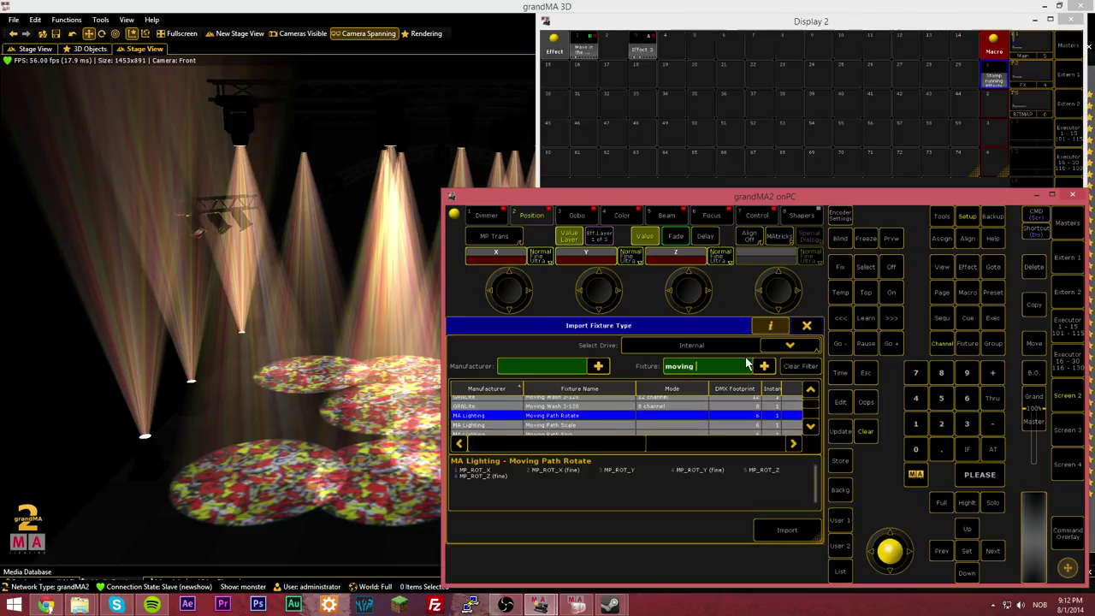
pyautogui.write('path')
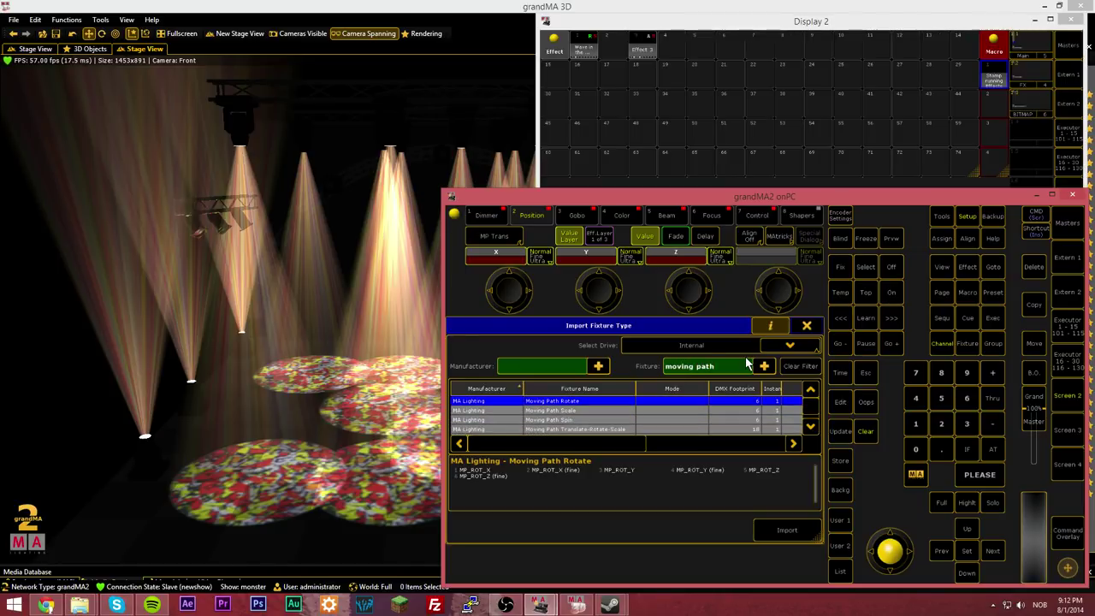
# Import the Moving Path Translate fixture type, add one fixture named Translation 1 with fixture ID 37, and leave the patch
pyautogui.click(578, 410)
pyautogui.click(568, 420)
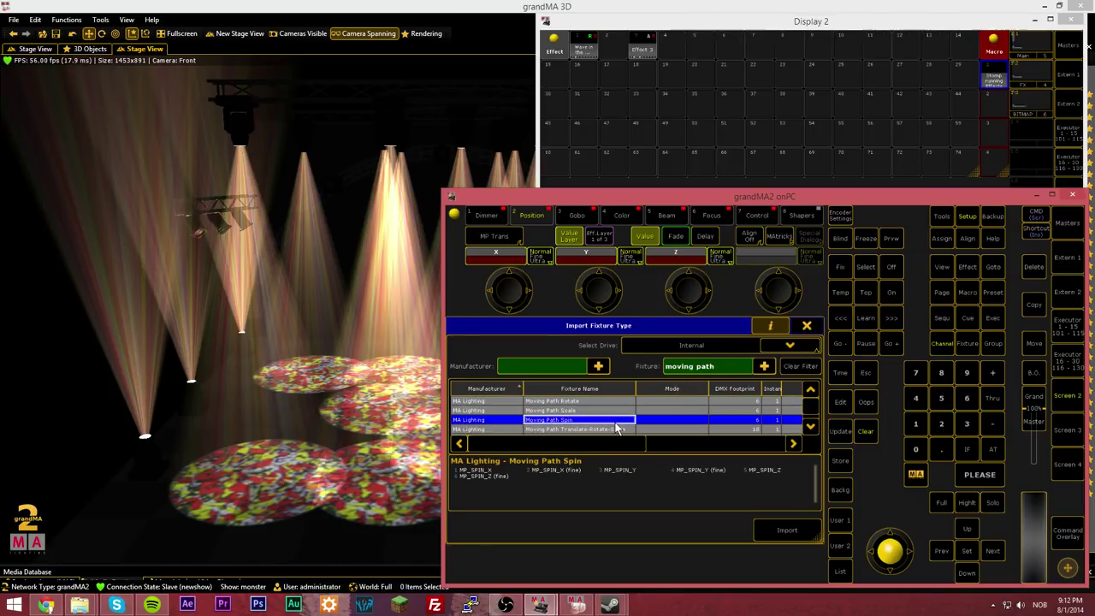
pyautogui.press('Down')
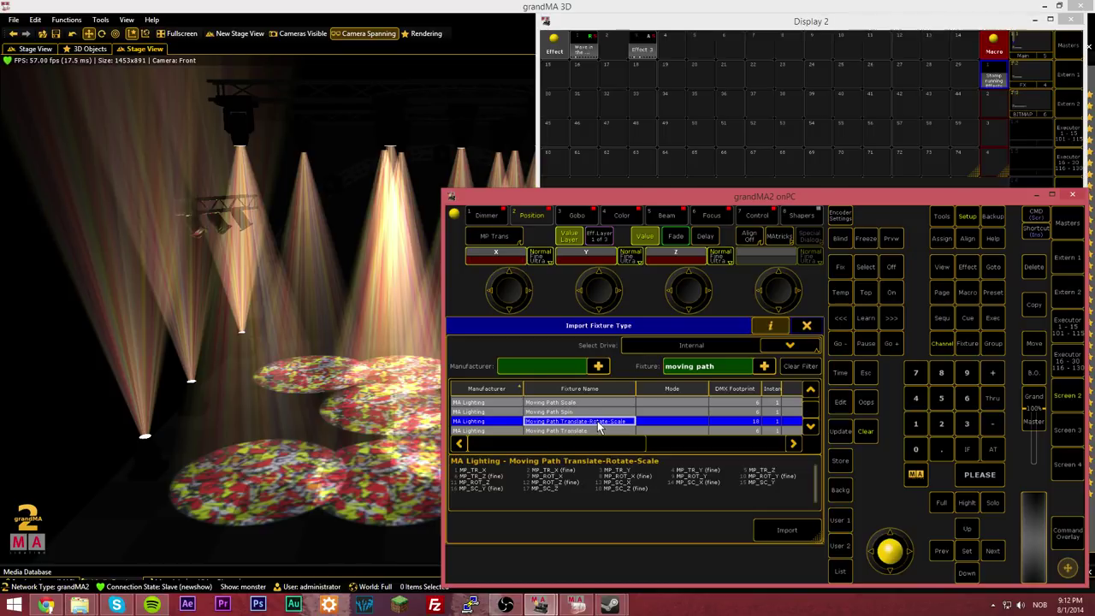
pyautogui.press('Down')
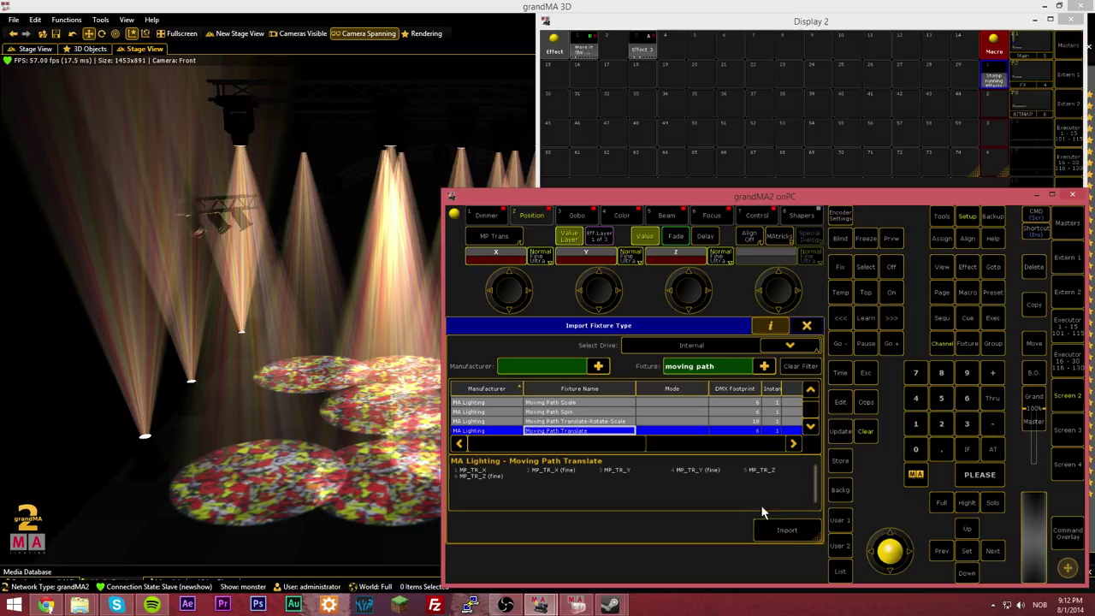
pyautogui.click(786, 531)
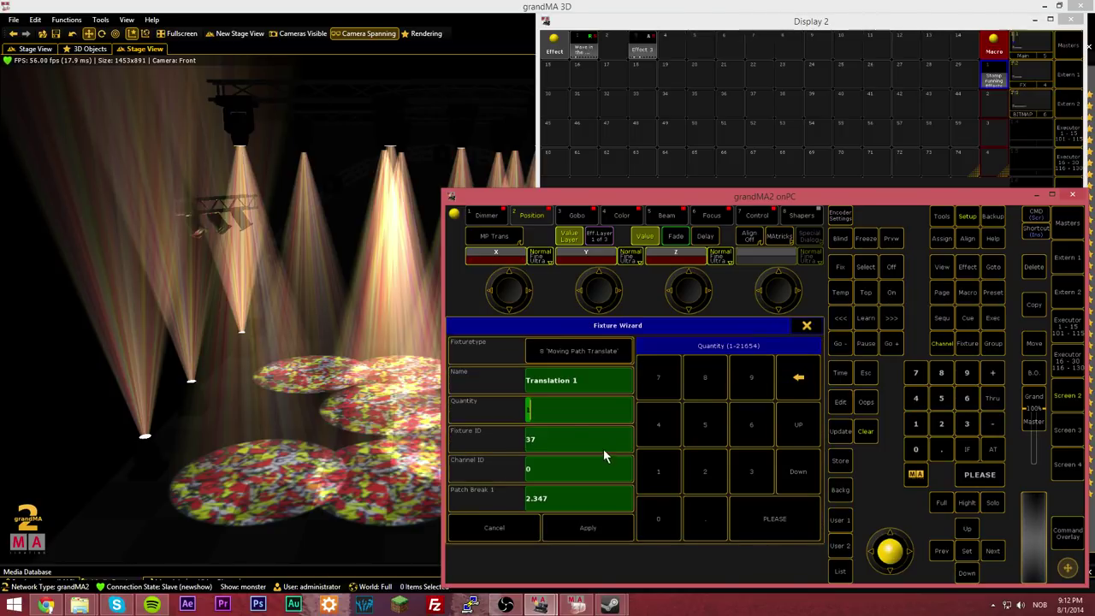
pyautogui.click(589, 530)
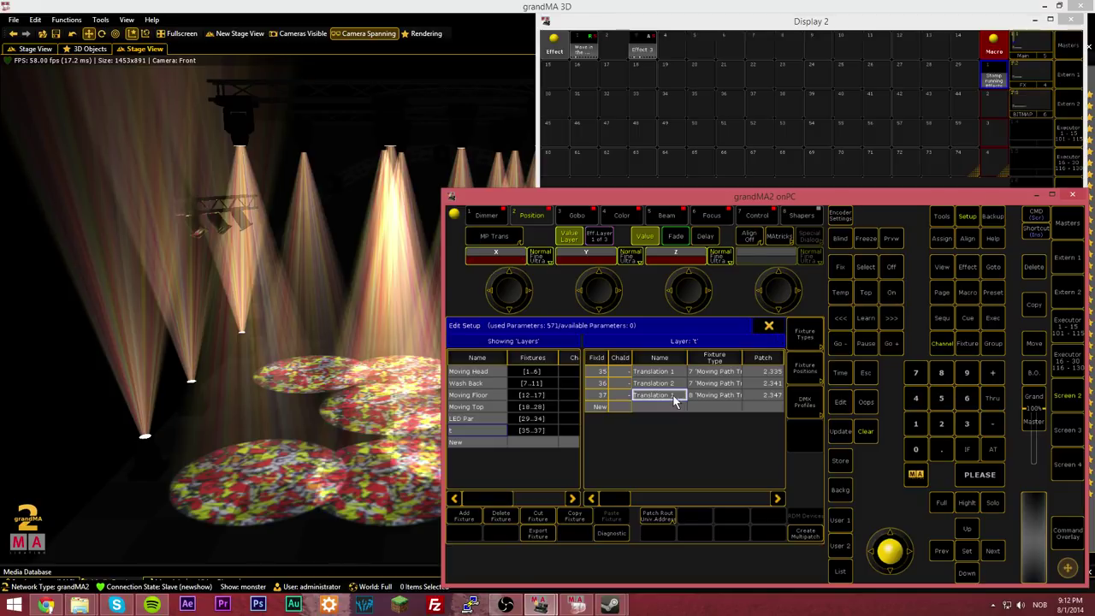
pyautogui.click(768, 326)
pyautogui.click(588, 448)
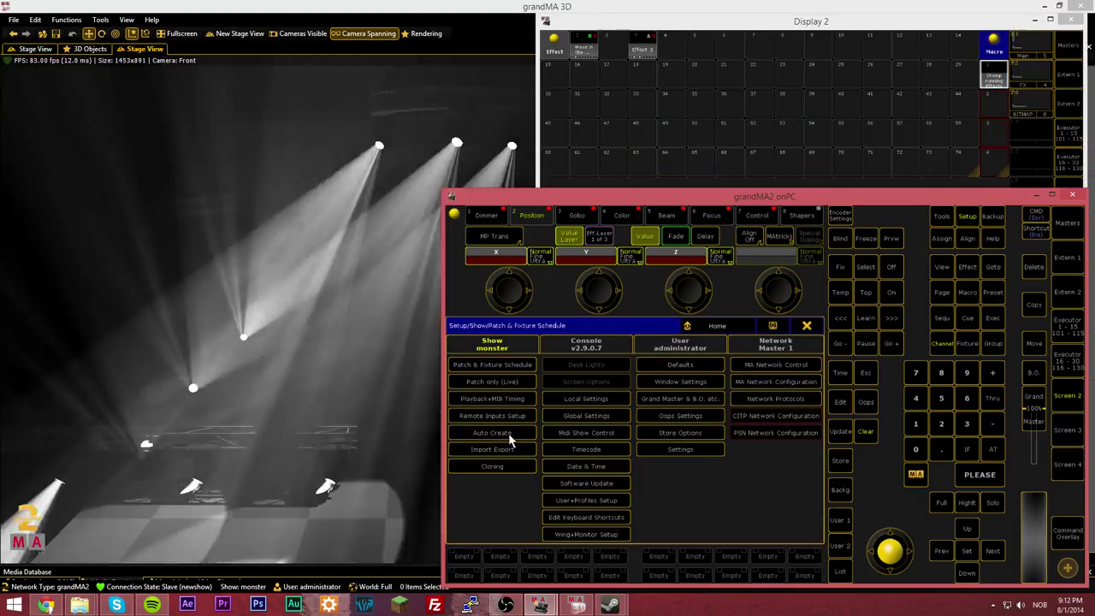
# Auto-create a group for the newly patched Translation fixture type, and close the setup
pyautogui.click(508, 433)
pyautogui.click(479, 440)
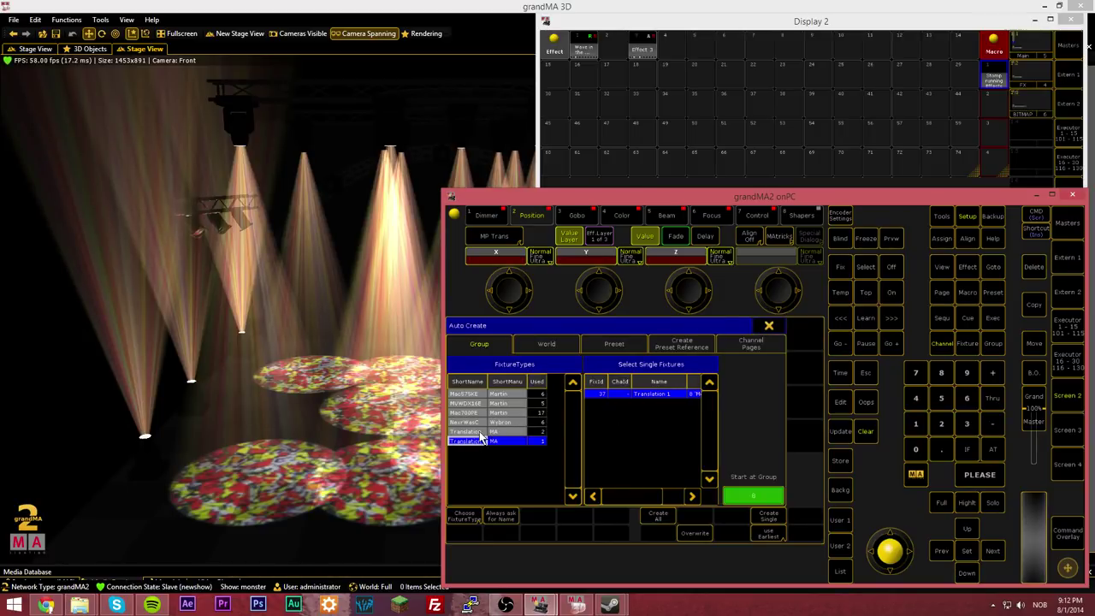
pyautogui.click(477, 432)
pyautogui.click(475, 440)
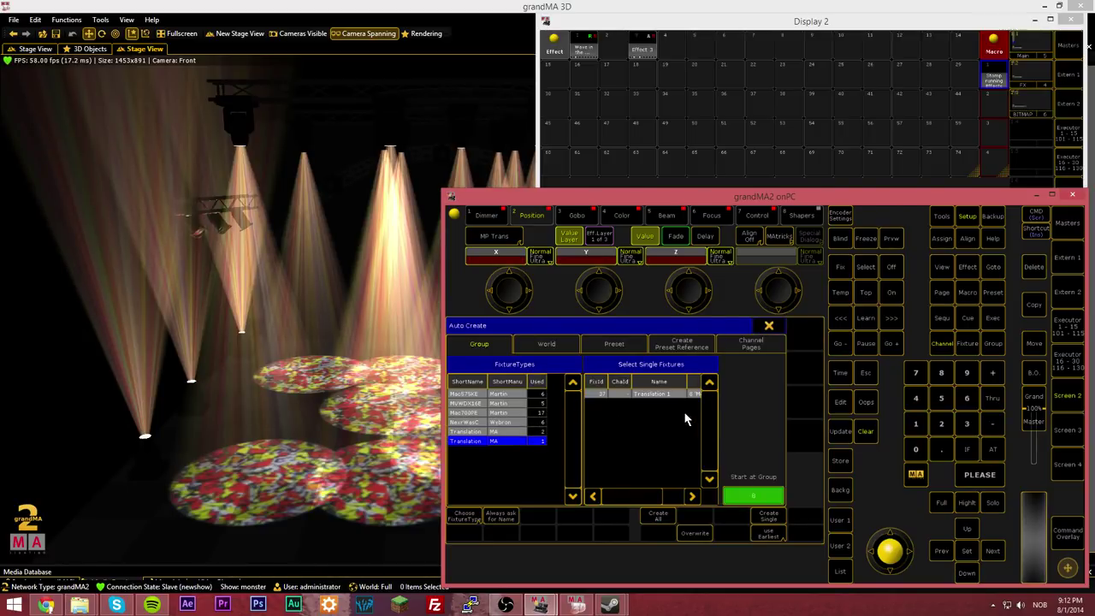
pyautogui.click(660, 513)
pyautogui.click(587, 447)
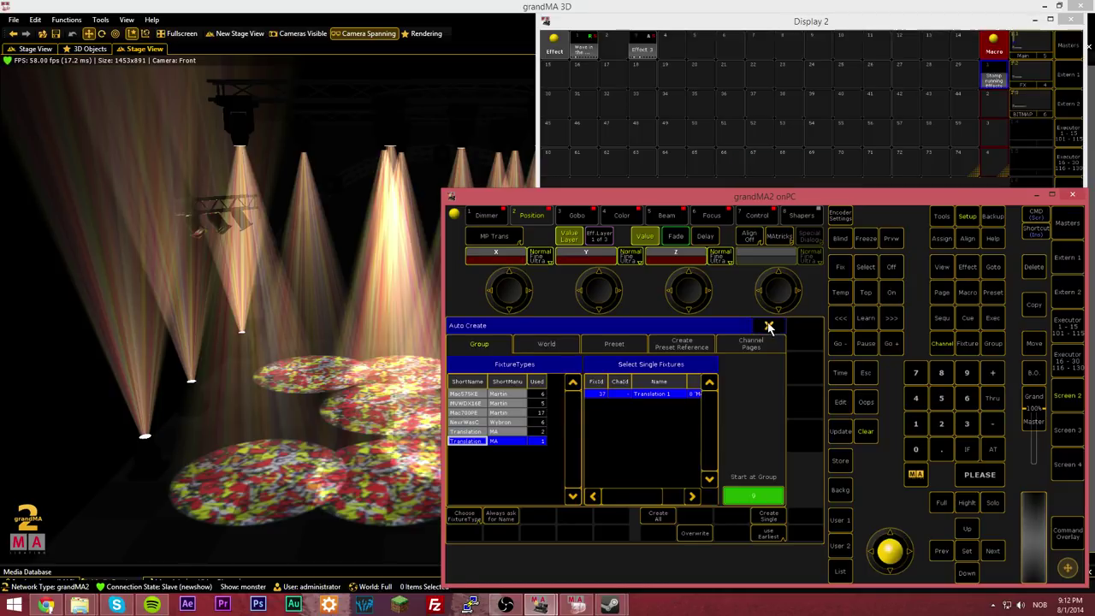
pyautogui.click(769, 326)
pyautogui.click(801, 327)
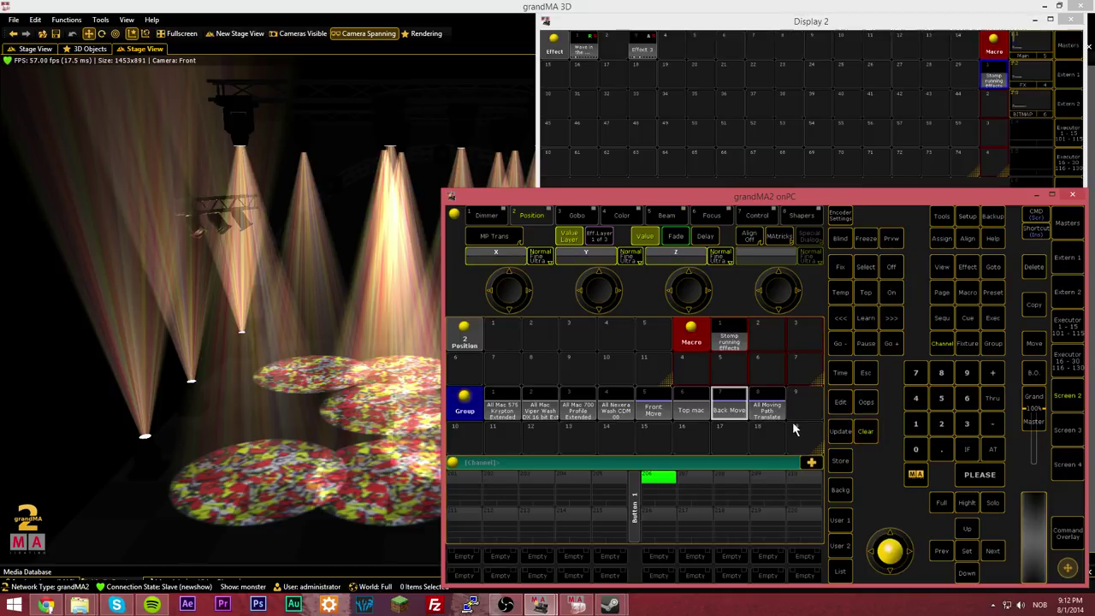
# Label the All Moving Path Translate group as "Circle Move"
pyautogui.click(766, 405)
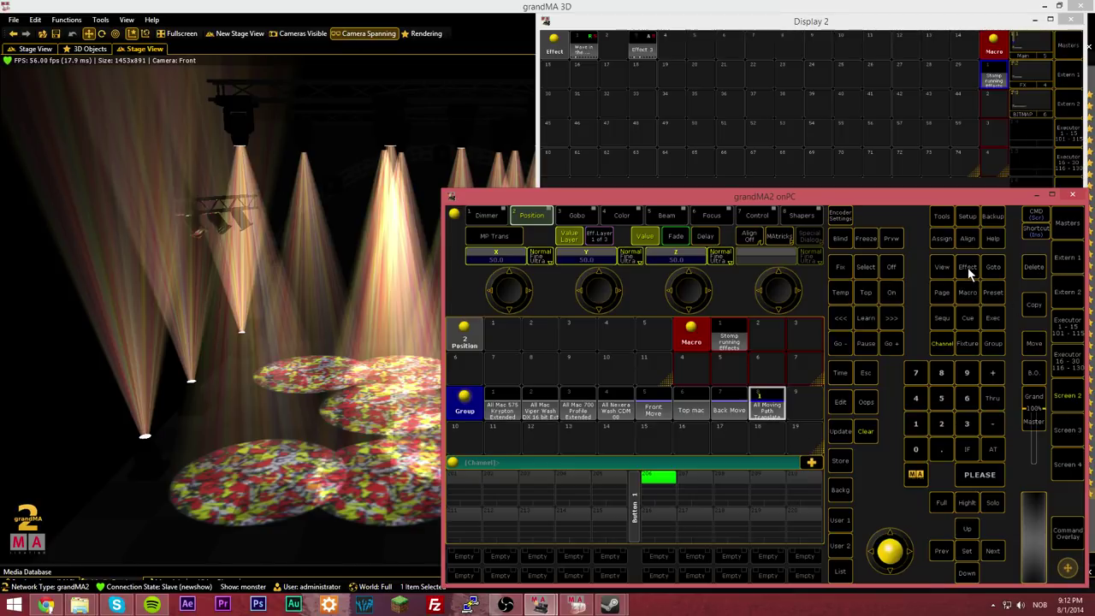
pyautogui.click(941, 239)
pyautogui.click(941, 239)
pyautogui.click(767, 408)
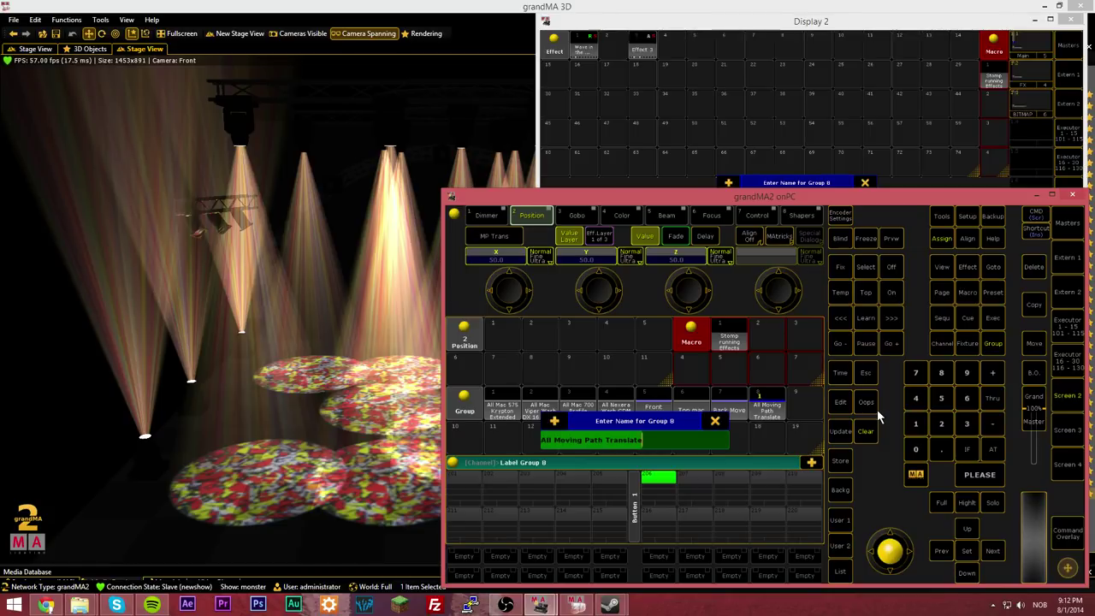
pyautogui.write('Cir')
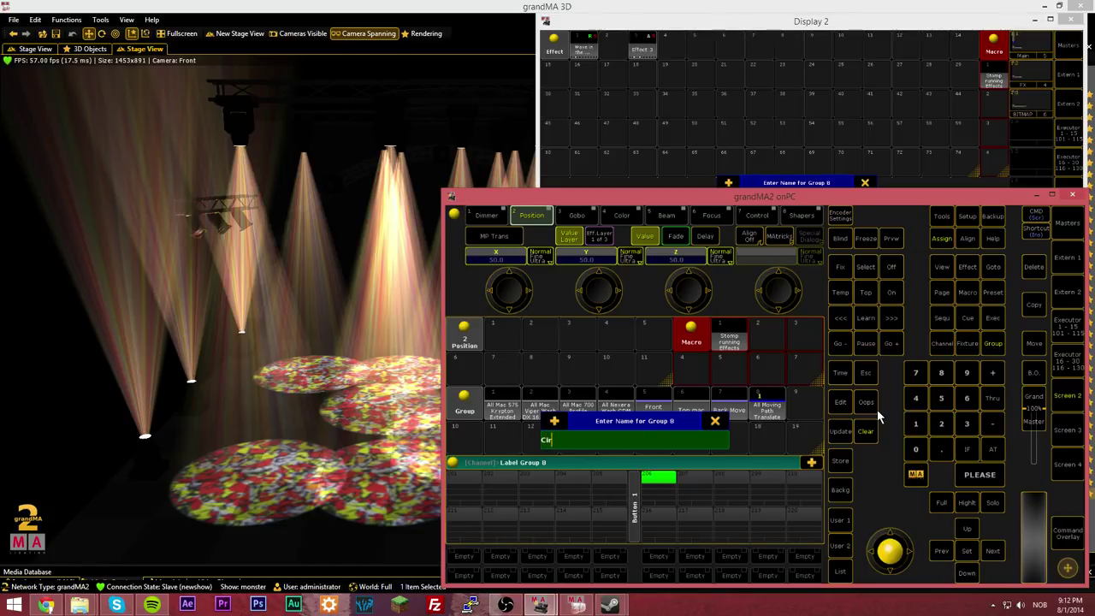
pyautogui.write('cle Move')
pyautogui.press('Return')
# Switch to grandMA 3D and rename the newly added Translation 1 object without children as "Sircle"
pyautogui.click(334, 10)
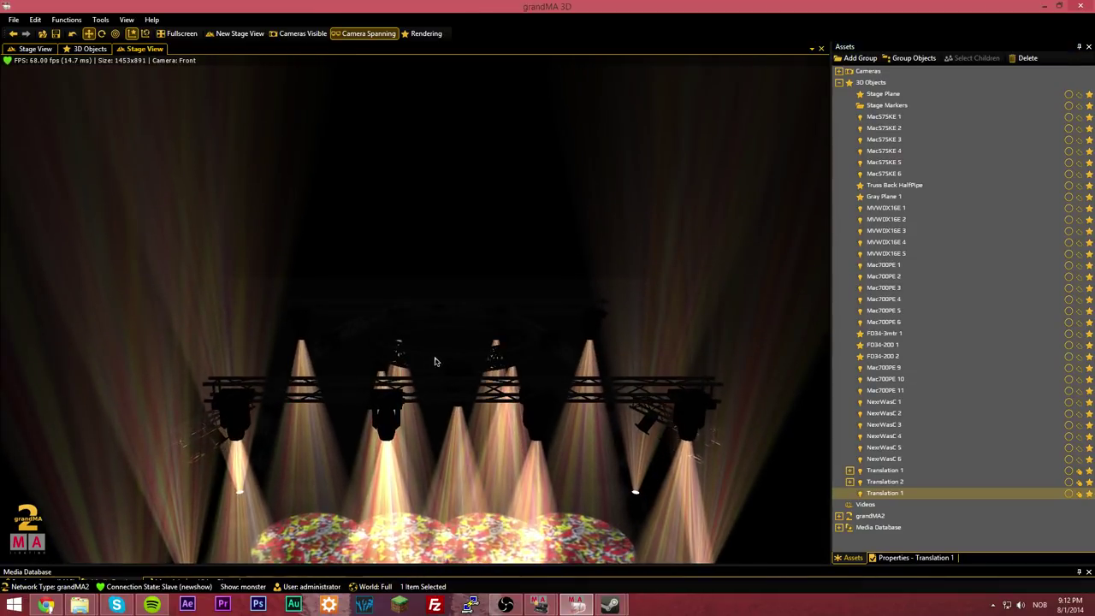
pyautogui.click(435, 362)
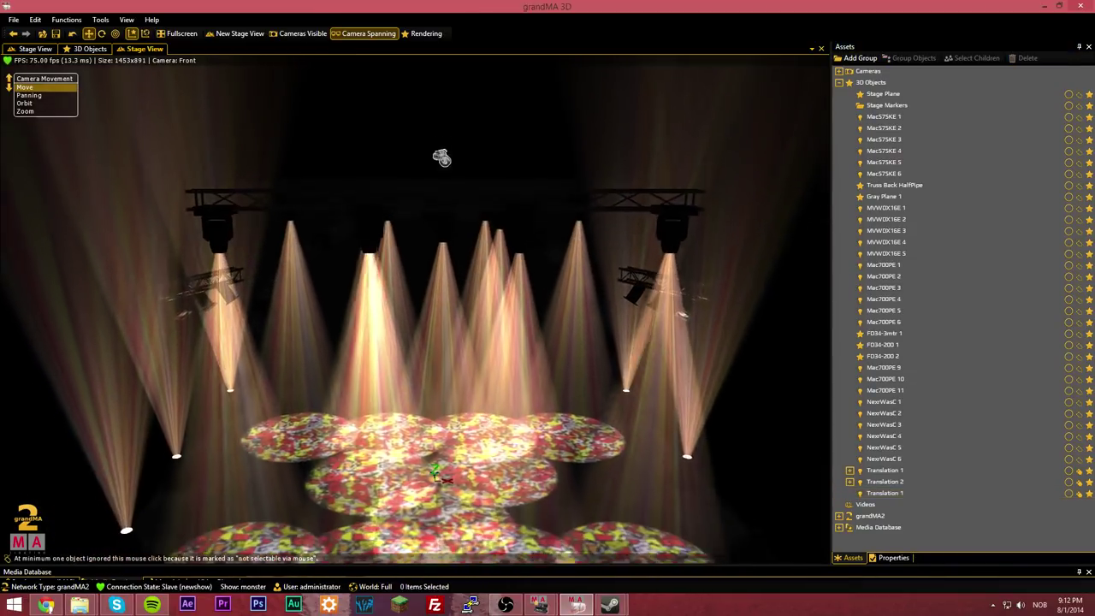
pyautogui.click(890, 494)
pyautogui.rightClick(890, 494)
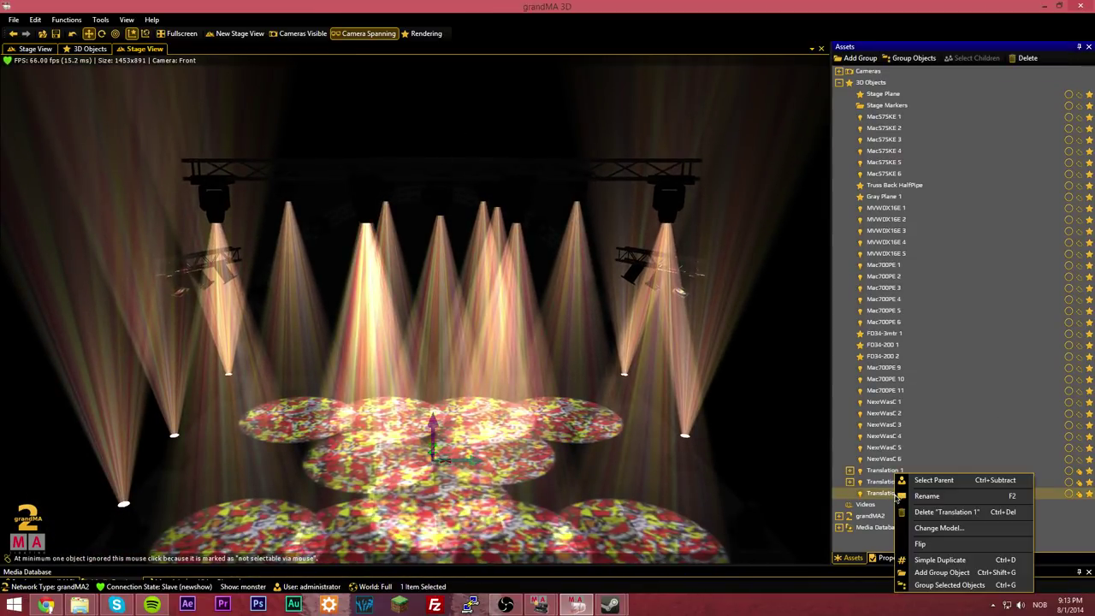
pyautogui.click(913, 507)
pyautogui.write('S')
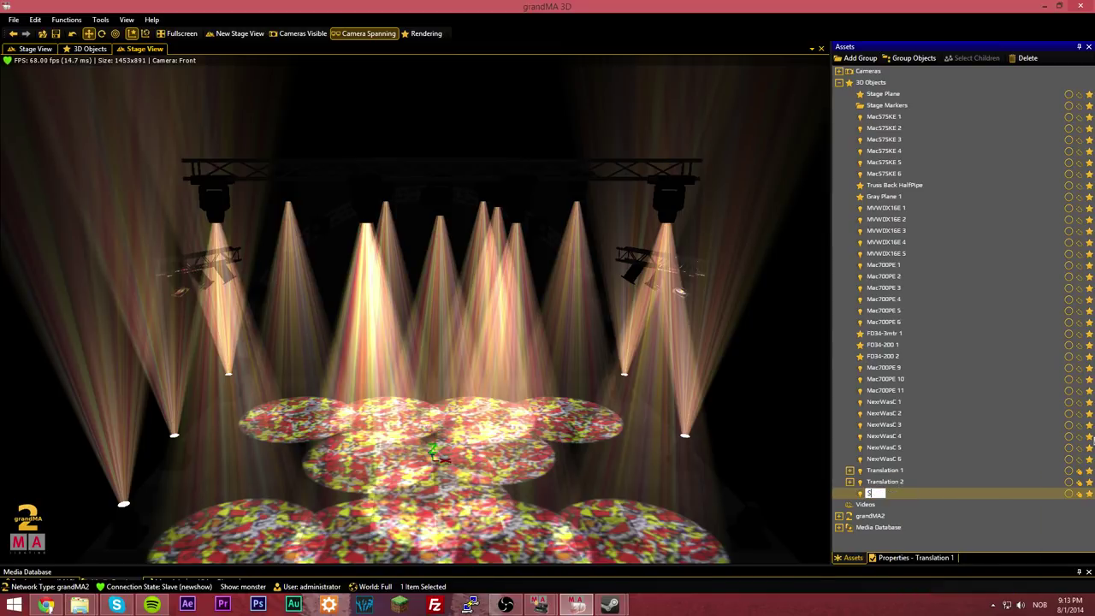
pyautogui.write('ircle')
pyautogui.press('Return')
# Rename the remaining Translation 1 object as "Front" and Translation 2 as "Back"
pyautogui.rightClick(890, 471)
pyautogui.click(918, 496)
pyautogui.write('F')
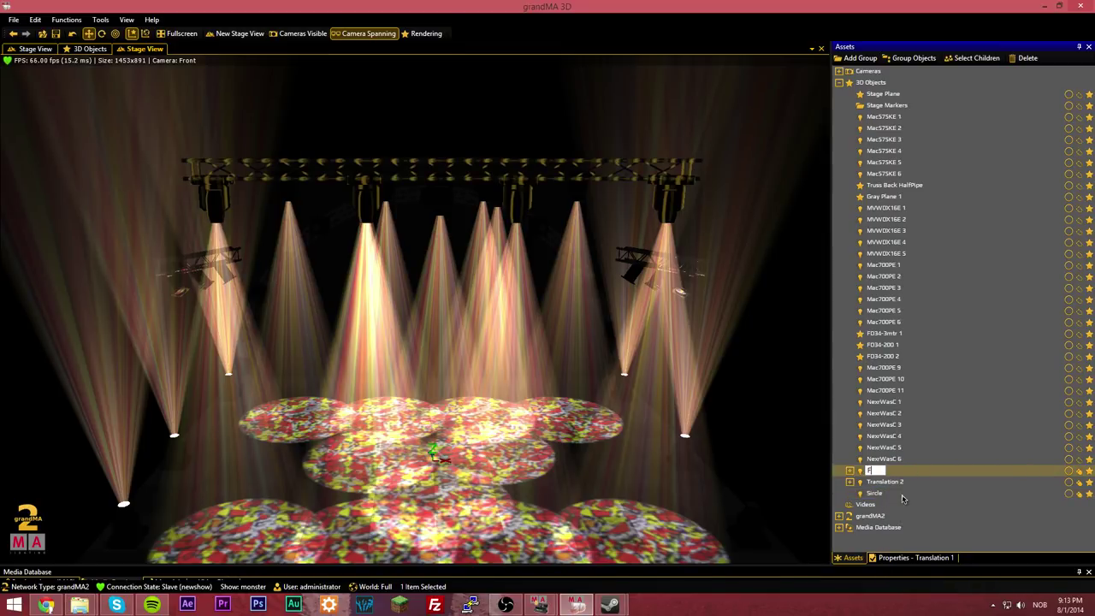
pyautogui.write('ront')
pyautogui.press('Return')
pyautogui.rightClick(903, 483)
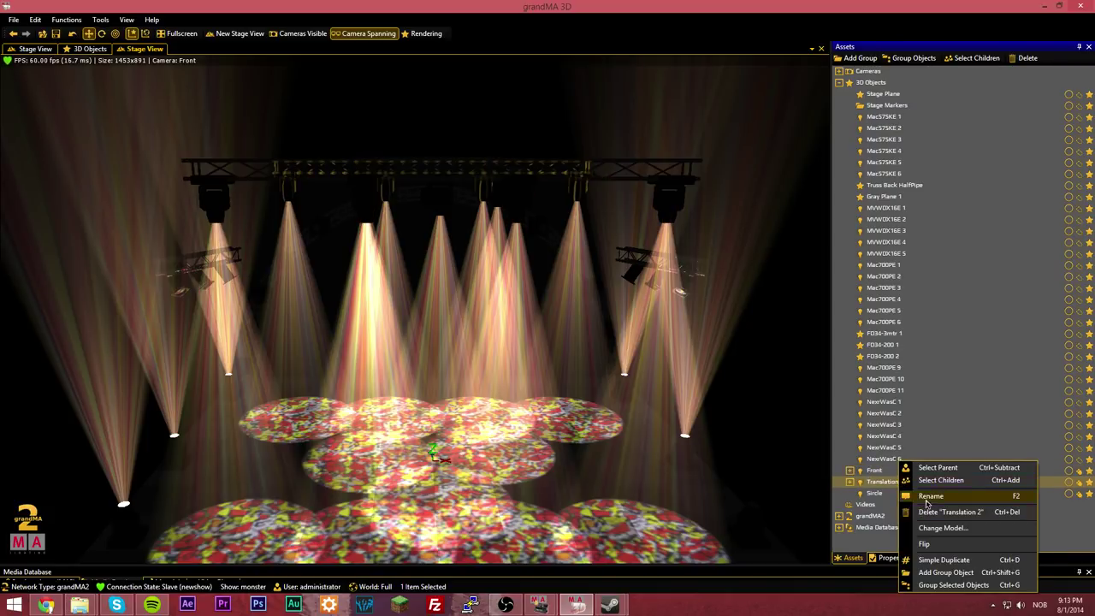
pyautogui.click(922, 498)
pyautogui.write('Back')
pyautogui.press('Return')
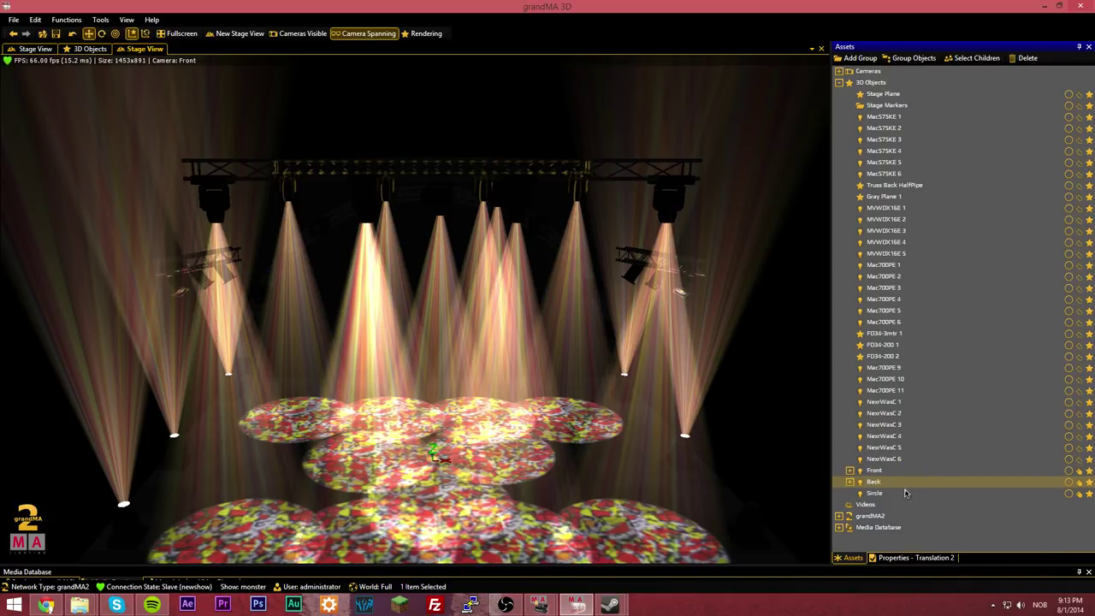
# Group the fixtures Mac700PE 9, 10 and 11 together with the circular truss FD34-3mtr 1
pyautogui.click(887, 392)
pyautogui.click(890, 379)
pyautogui.click(894, 367)
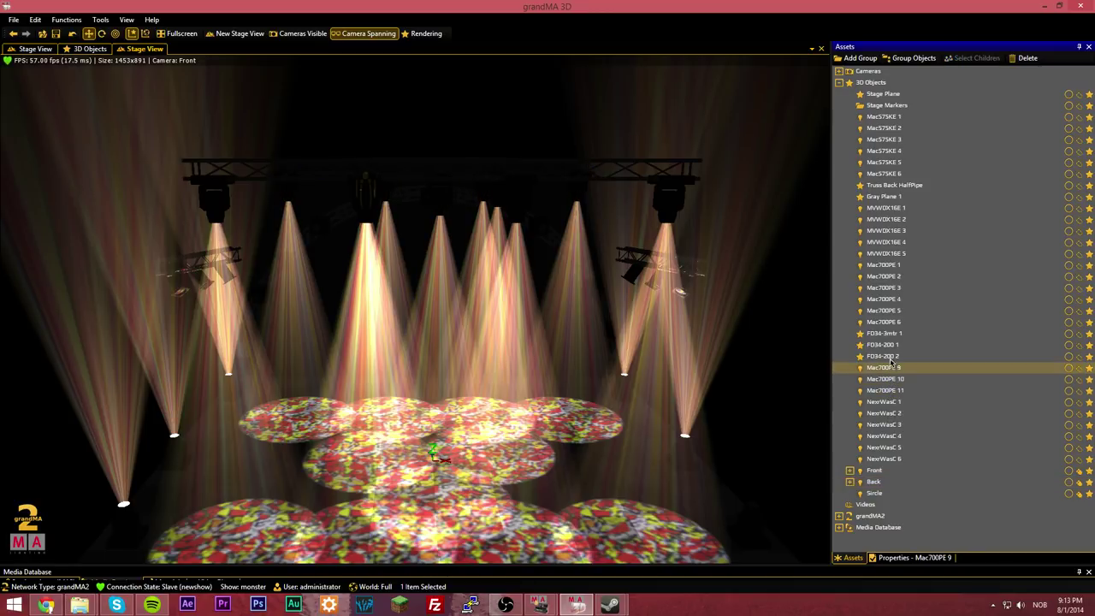
pyautogui.click(898, 379)
pyautogui.click(895, 391)
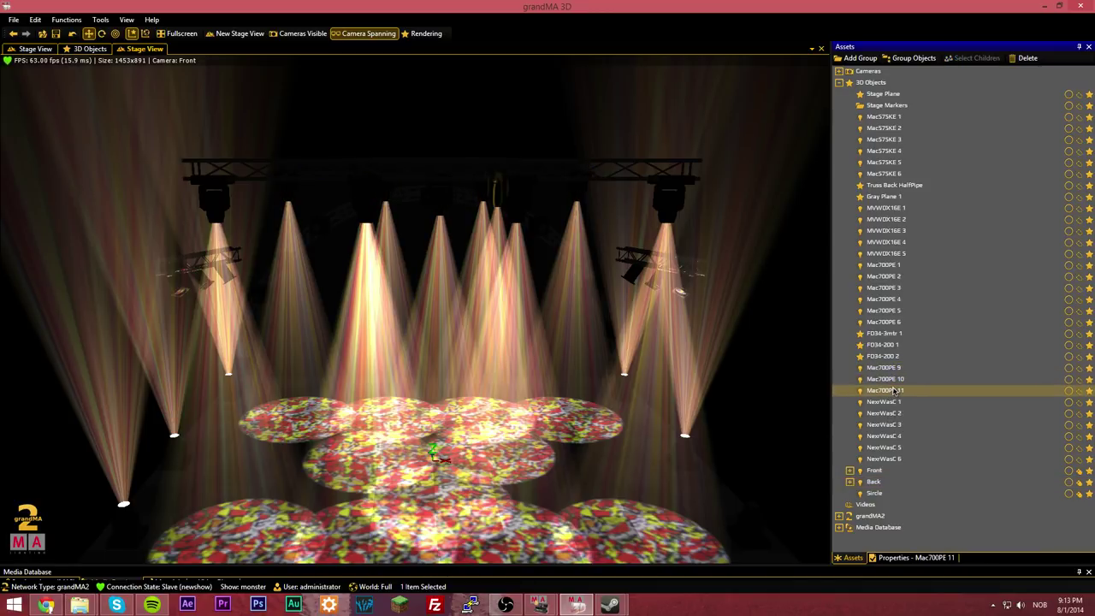
pyautogui.moveTo(435, 243); pyautogui.dragTo(438, 240, button='right')
pyautogui.scroll(-2, 438, 237)
pyautogui.click(894, 379)
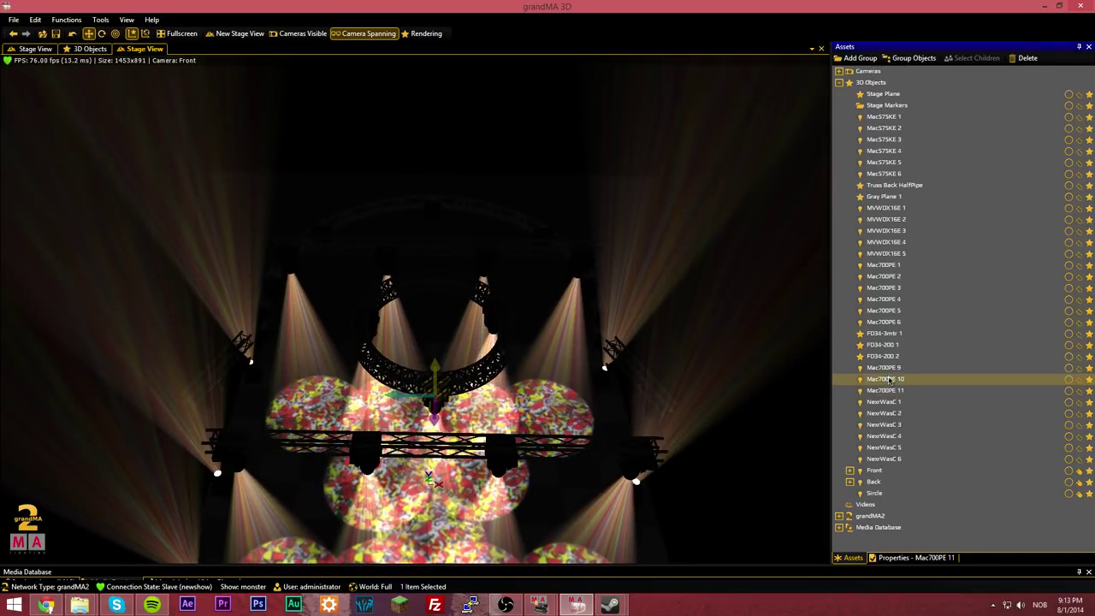
pyautogui.click(891, 368)
pyautogui.keyDown('ctrl'); pyautogui.click(894, 379); pyautogui.keyUp('ctrl')
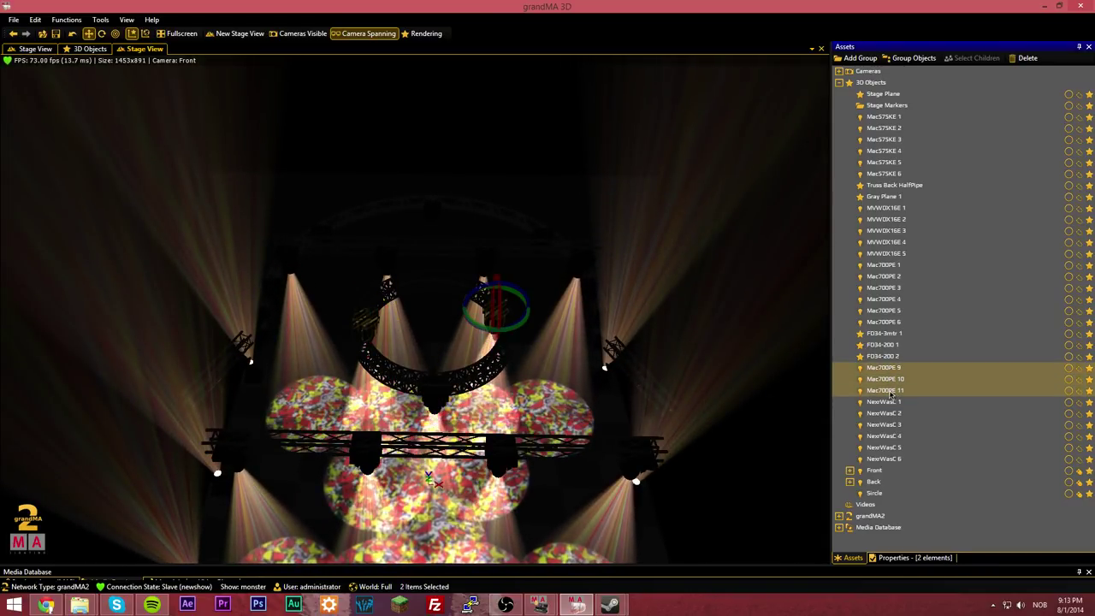
pyautogui.keyDown('ctrl'); pyautogui.click(892, 391); pyautogui.keyUp('ctrl')
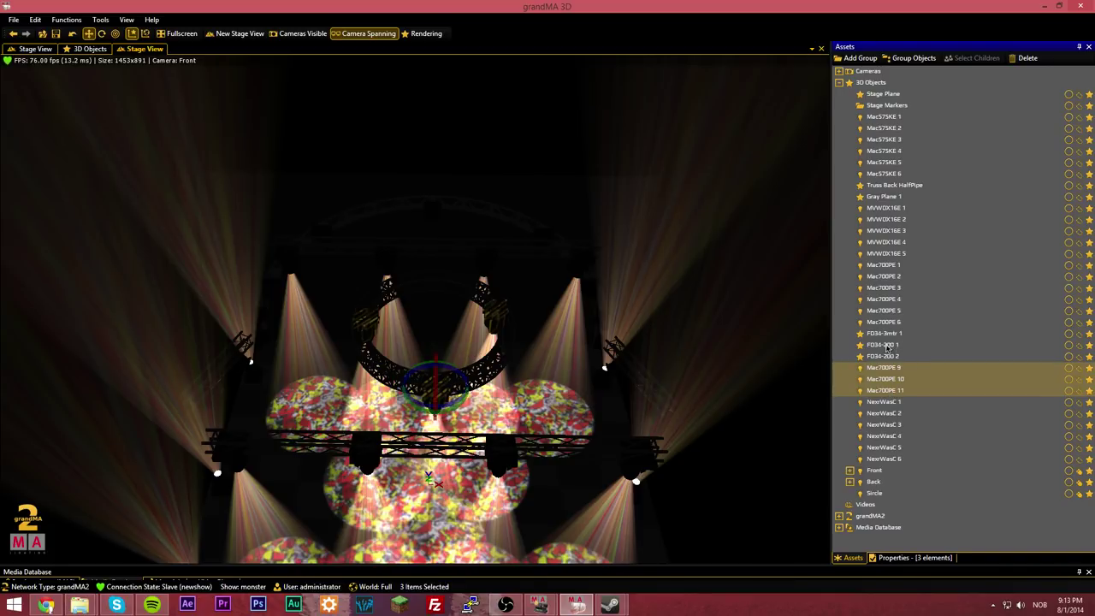
pyautogui.keyDown('ctrl'); pyautogui.click(895, 346); pyautogui.keyUp('ctrl')
pyautogui.click(888, 347)
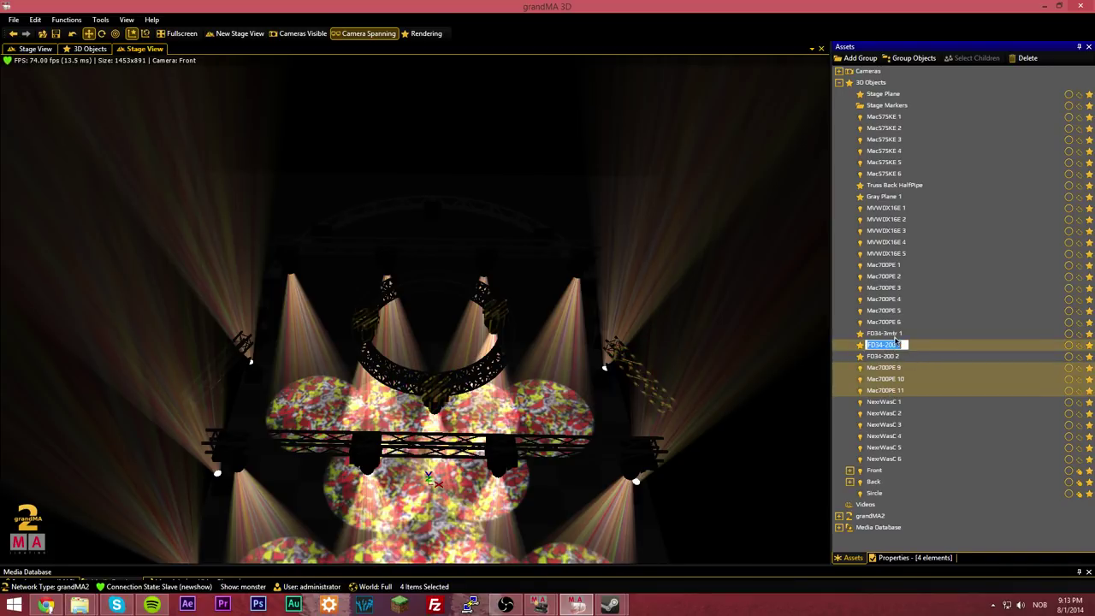
pyautogui.keyDown('ctrl'); pyautogui.click(896, 336); pyautogui.keyUp('ctrl')
pyautogui.keyDown('ctrl'); pyautogui.click(888, 347); pyautogui.keyUp('ctrl')
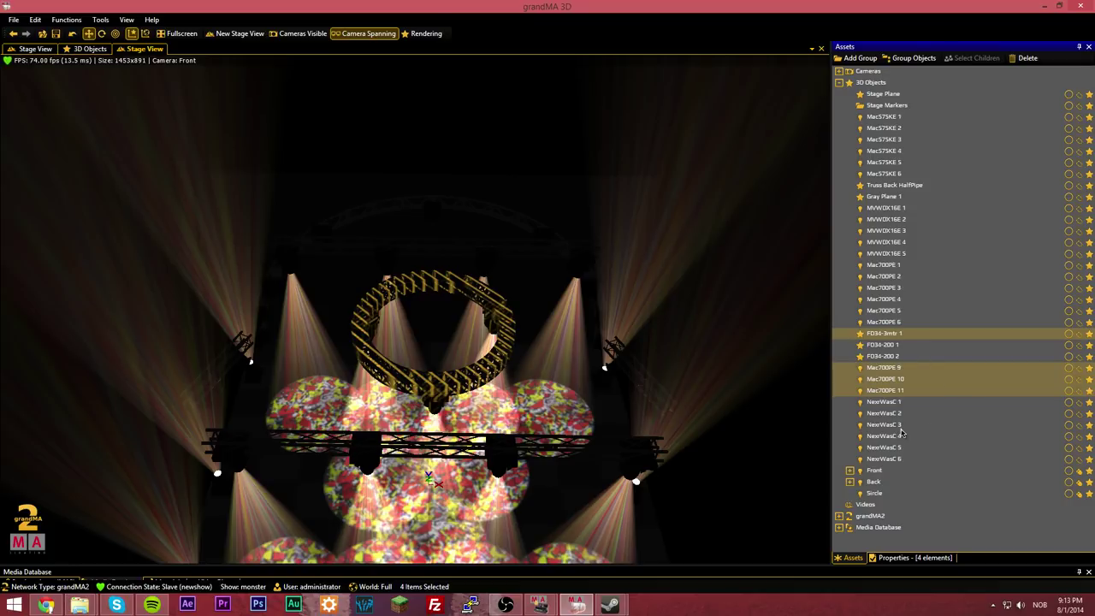
pyautogui.click(903, 63)
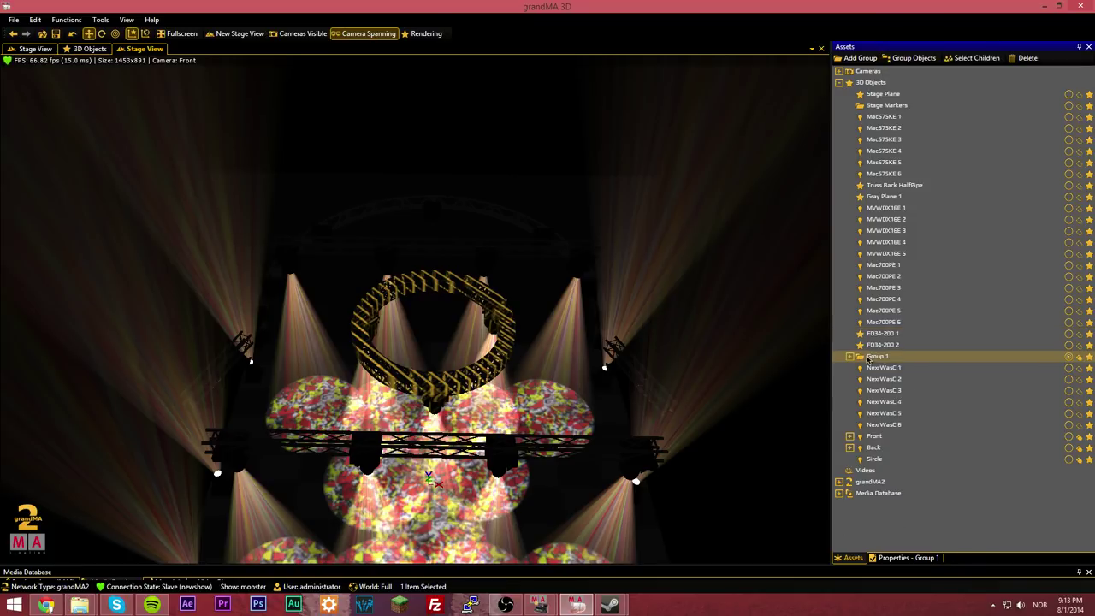
# Move the new group under the Sircle moving path and rename it "Truss Sircle"
pyautogui.moveTo(875, 356); pyautogui.dragTo(899, 468)
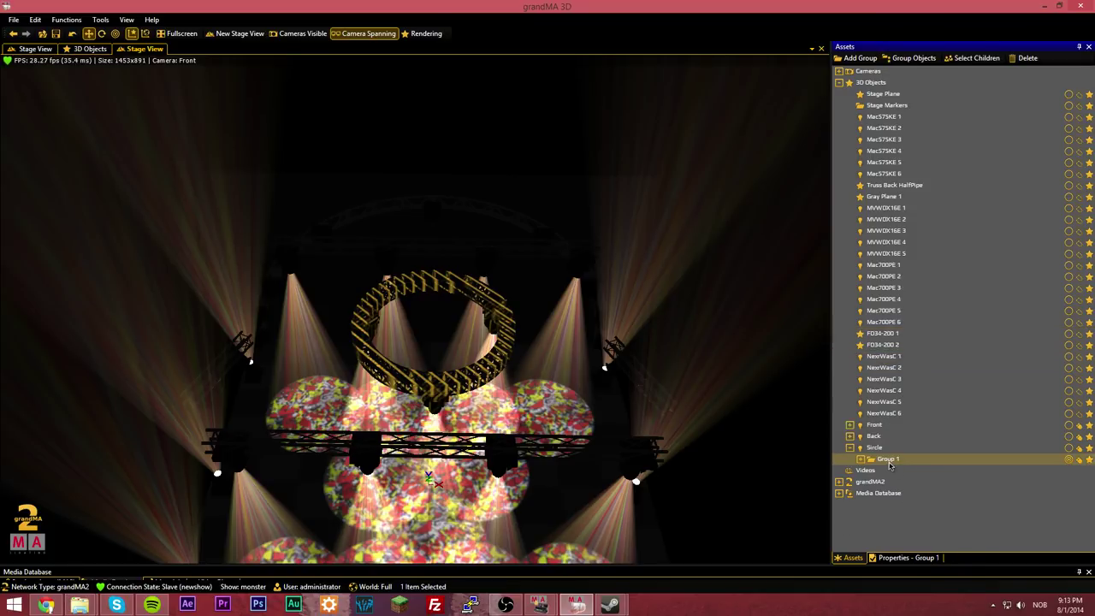
pyautogui.rightClick(889, 462)
pyautogui.click(900, 493)
pyautogui.write('1')
pyautogui.write('russ Sircle')
pyautogui.press('Return')
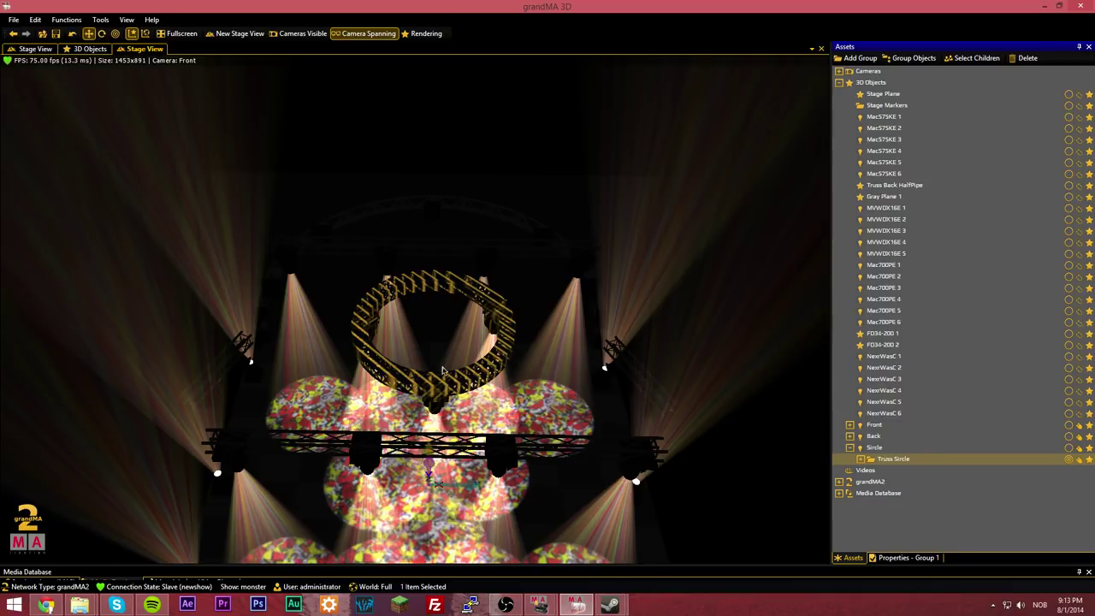
# Clear the object selection in the stage view, switch to grandMA2 onPC, and clear the programmer
pyautogui.moveTo(381, 368); pyautogui.dragTo(387, 372)
pyautogui.moveTo(387, 373); pyautogui.dragTo(386, 98, button='right')
pyautogui.scroll(2, 386, 372)
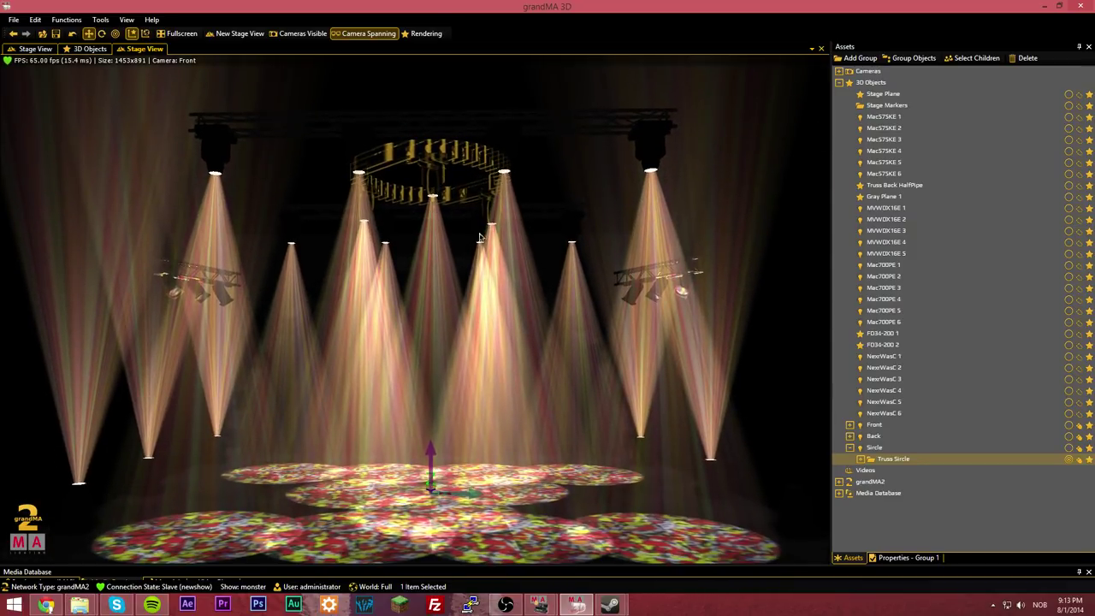
pyautogui.click(474, 316)
pyautogui.click(539, 605)
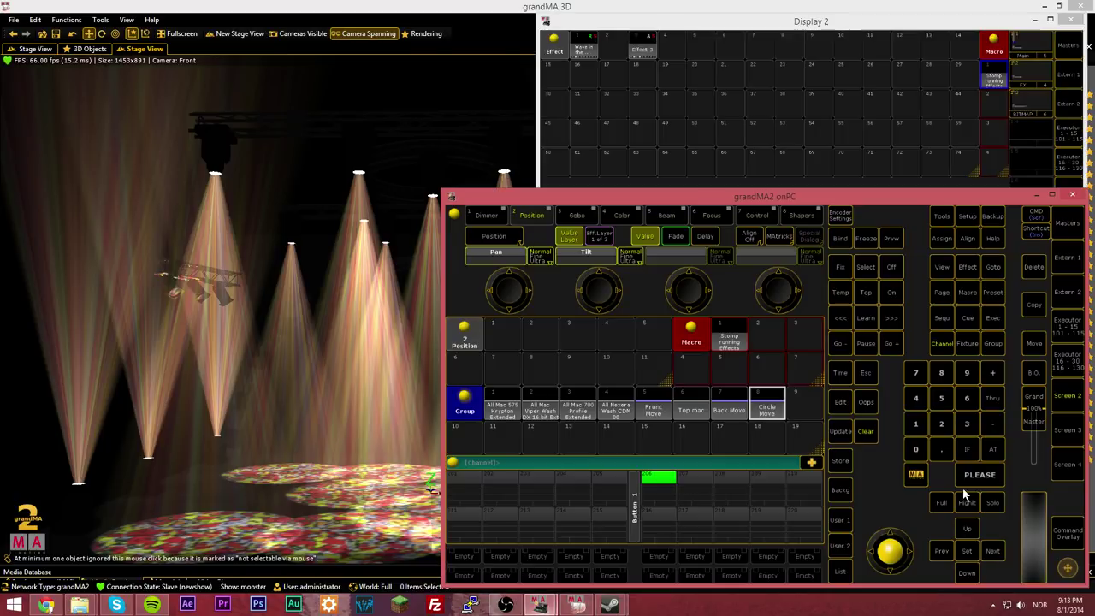
pyautogui.click(865, 432)
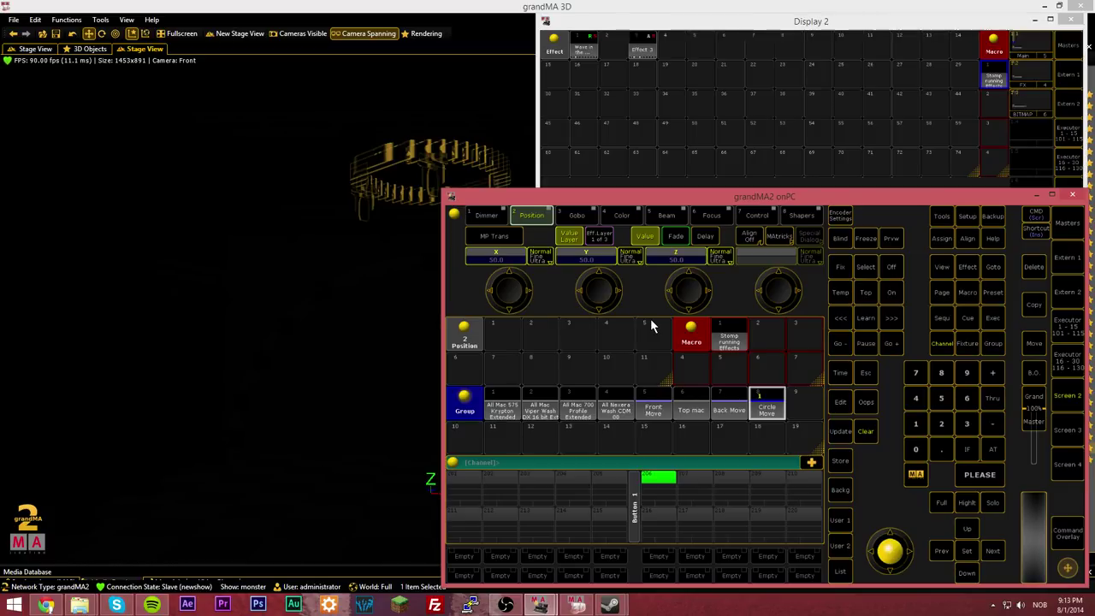
pyautogui.click(992, 449)
pyautogui.click(767, 419)
pyautogui.click(994, 449)
pyautogui.click(578, 402)
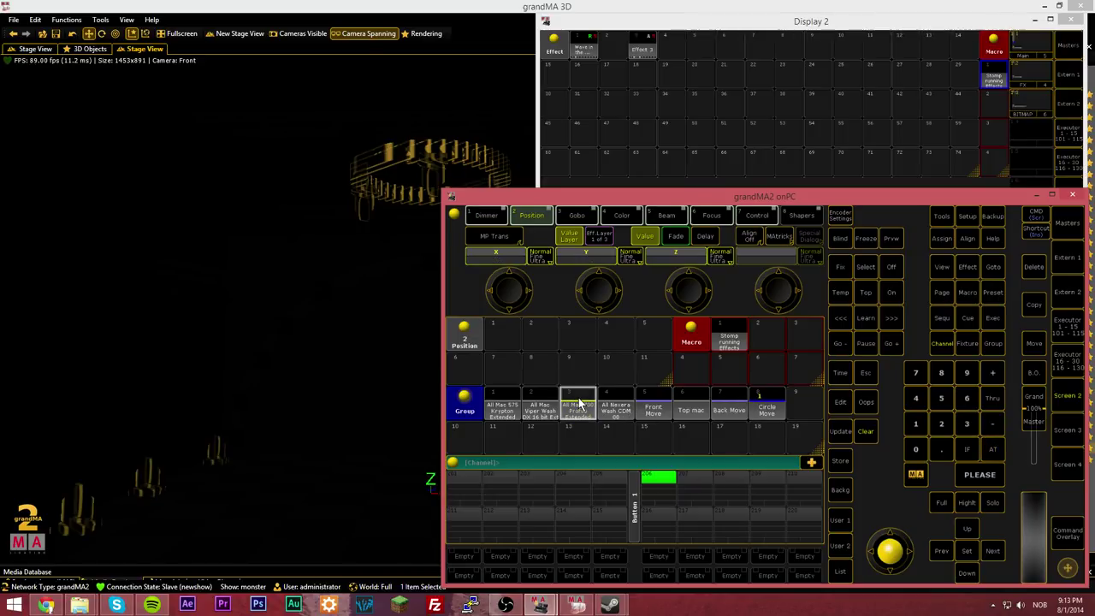
pyautogui.click(995, 448)
pyautogui.click(766, 407)
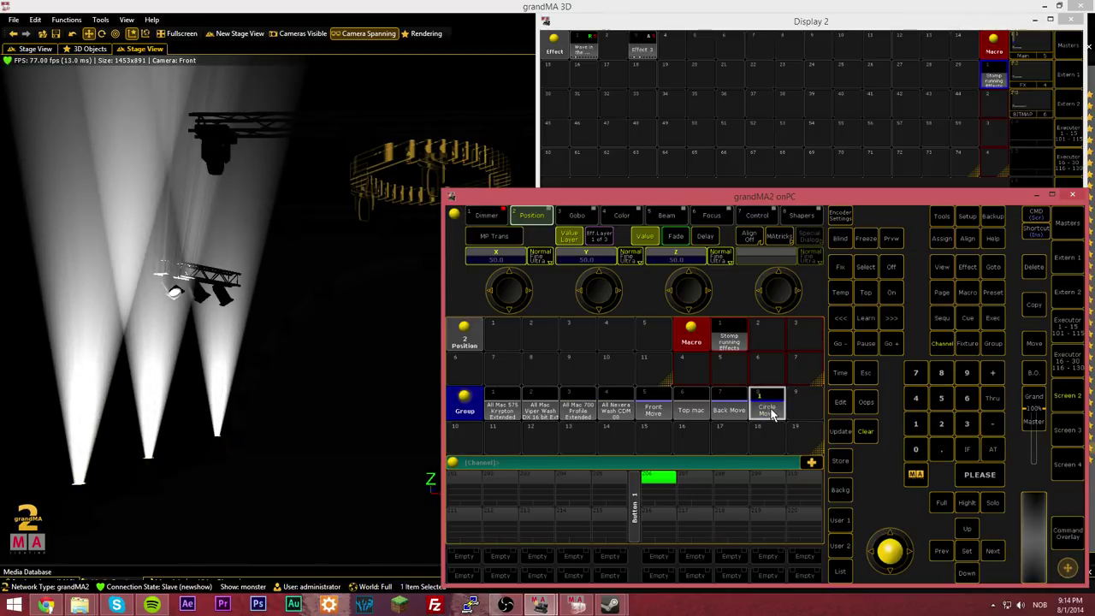
pyautogui.click(871, 433)
pyautogui.click(581, 409)
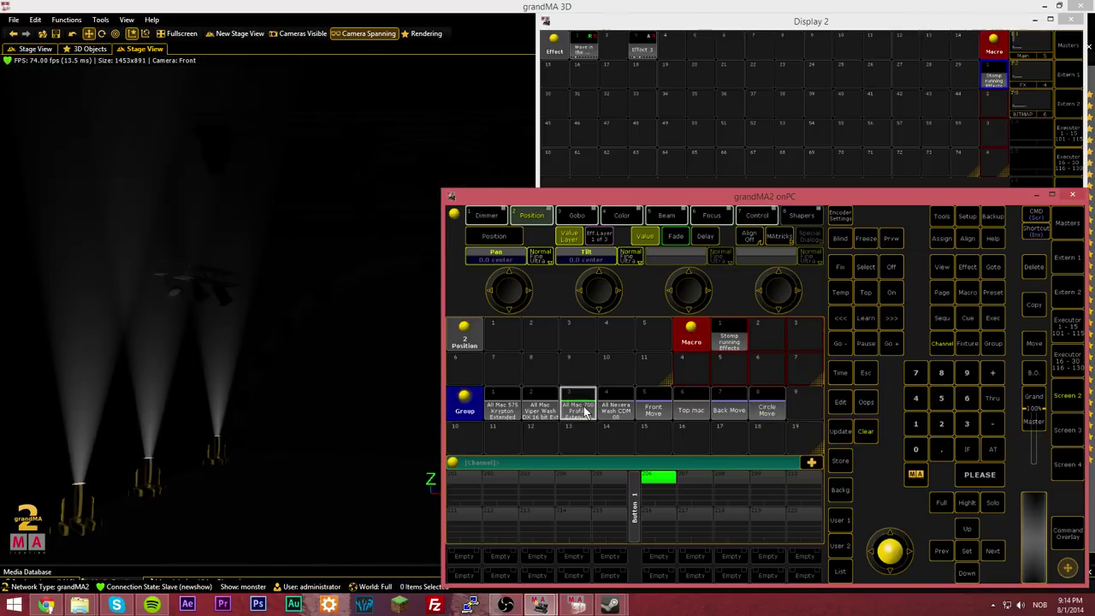
pyautogui.click(871, 434)
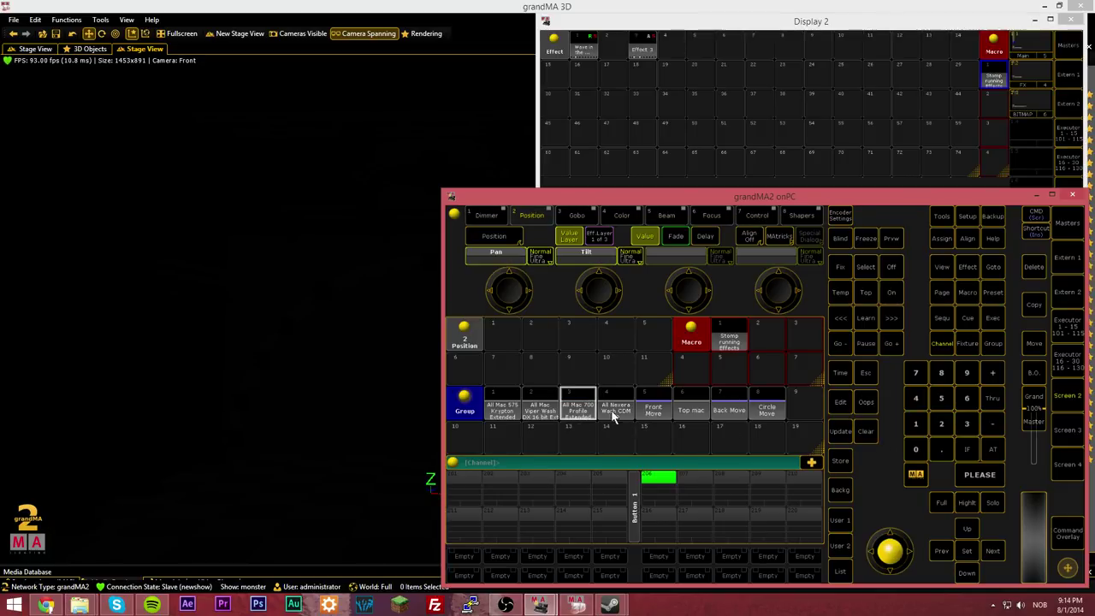
# Bring the Top mac group up to full, then lower and raise the circular truss with the Circle Move group's Z value
pyautogui.click(692, 405)
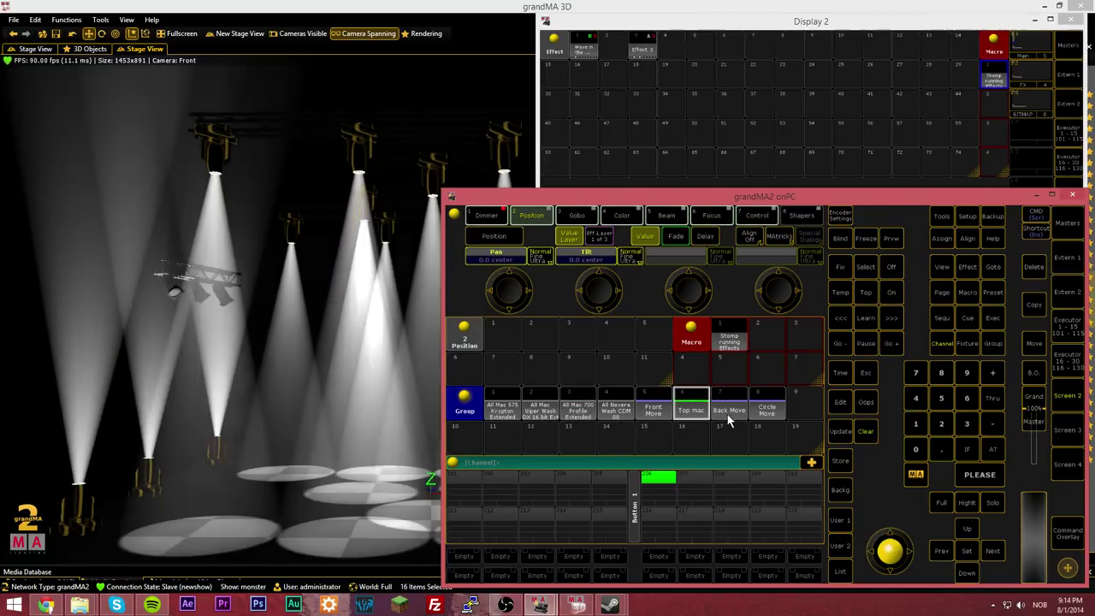
pyautogui.click(767, 410)
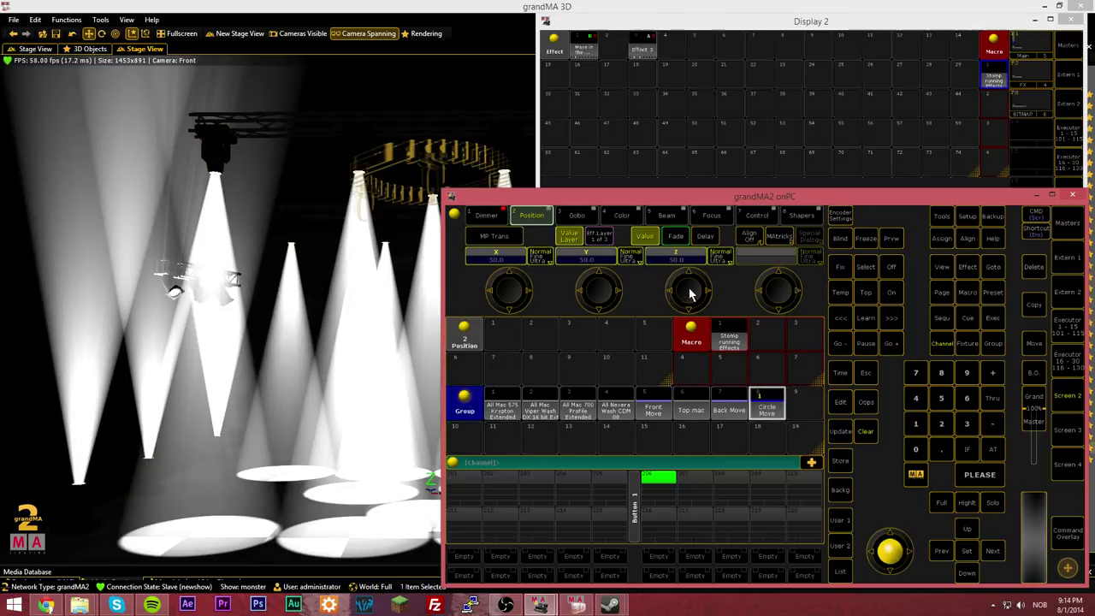
pyautogui.scroll(-5, 690, 292)
pyautogui.scroll(-3, 690, 293)
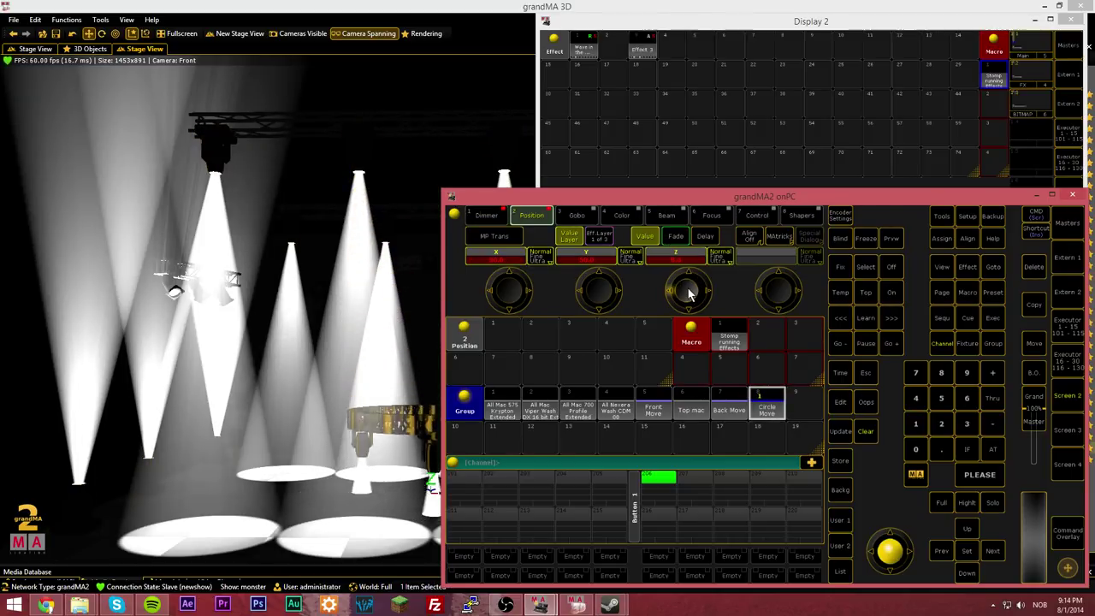
pyautogui.scroll(5, 690, 293)
pyautogui.scroll(5, 689, 292)
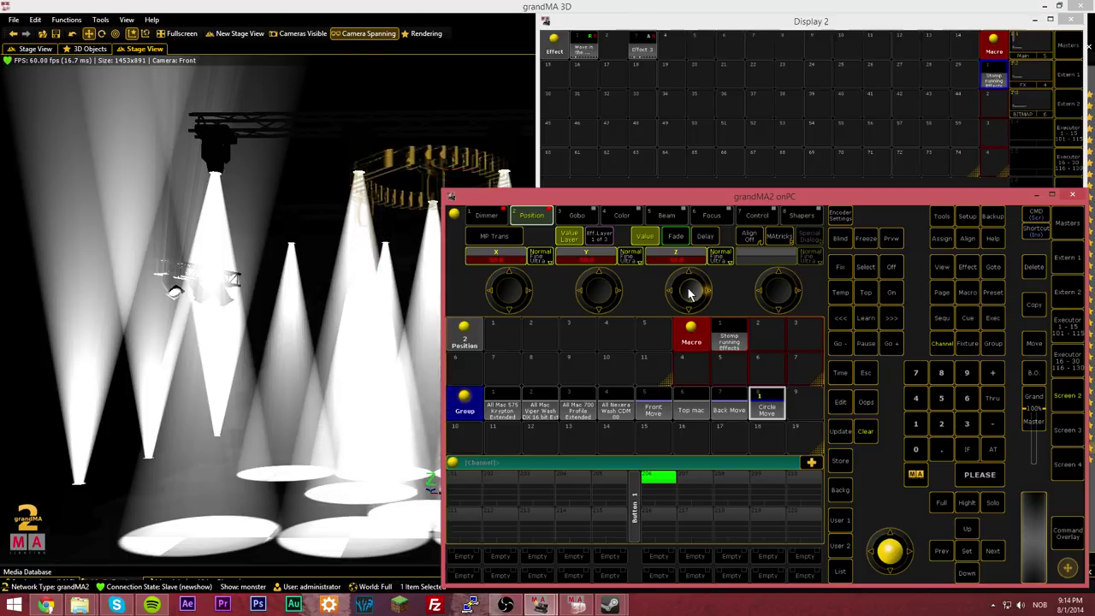
pyautogui.scroll(-5, 689, 292)
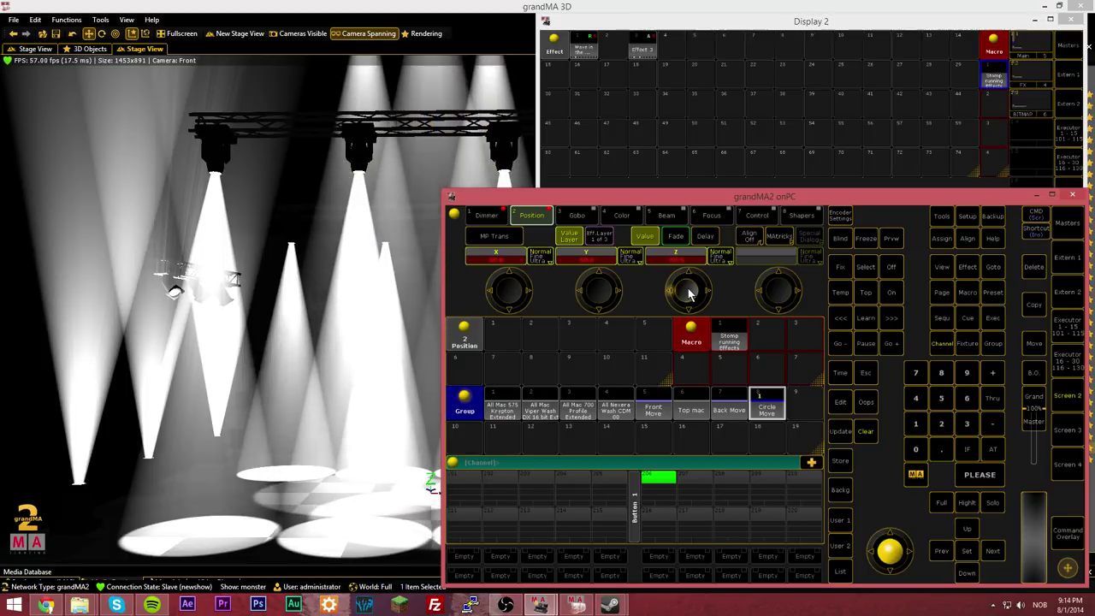
pyautogui.scroll(-2, 690, 292)
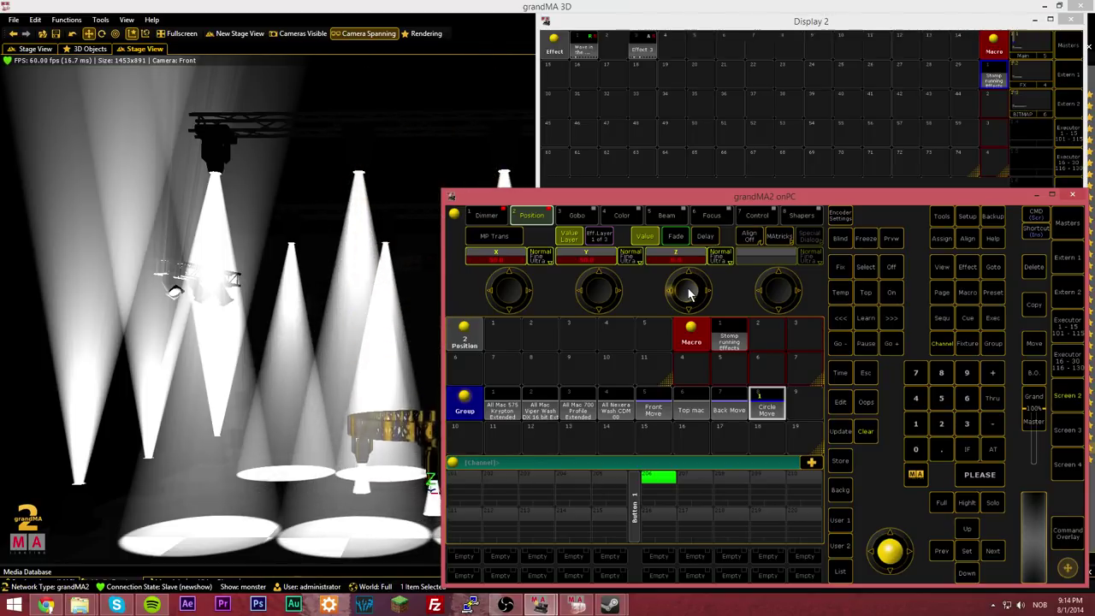
pyautogui.scroll(6, 689, 292)
pyautogui.scroll(3, 689, 292)
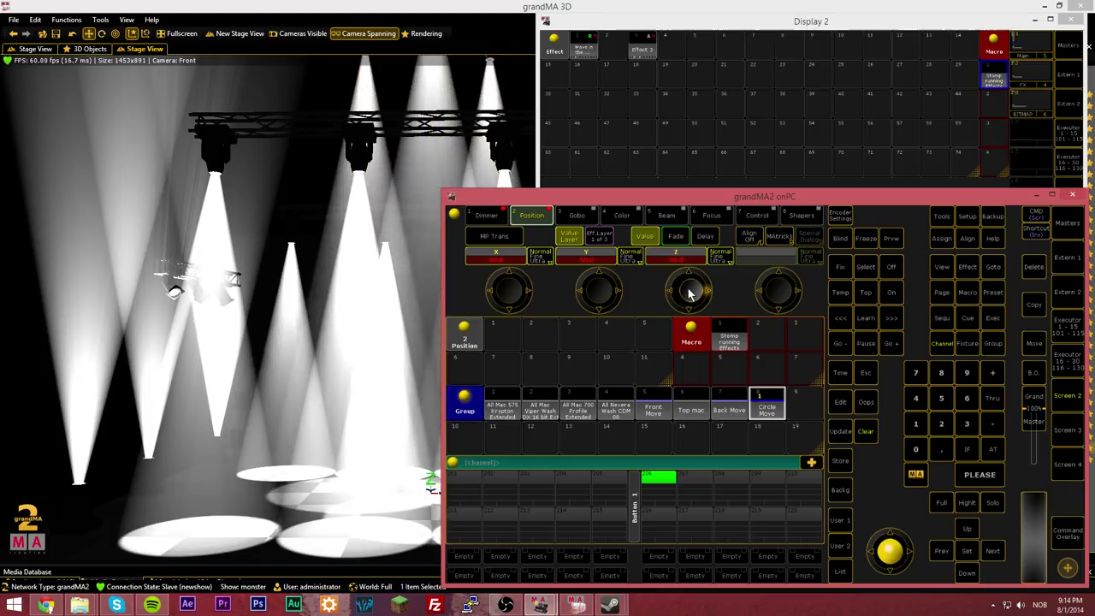
pyautogui.scroll(-6, 689, 292)
# Set the Circle Move group's Z value to exactly 50
pyautogui.click(692, 266)
pyautogui.click(485, 401)
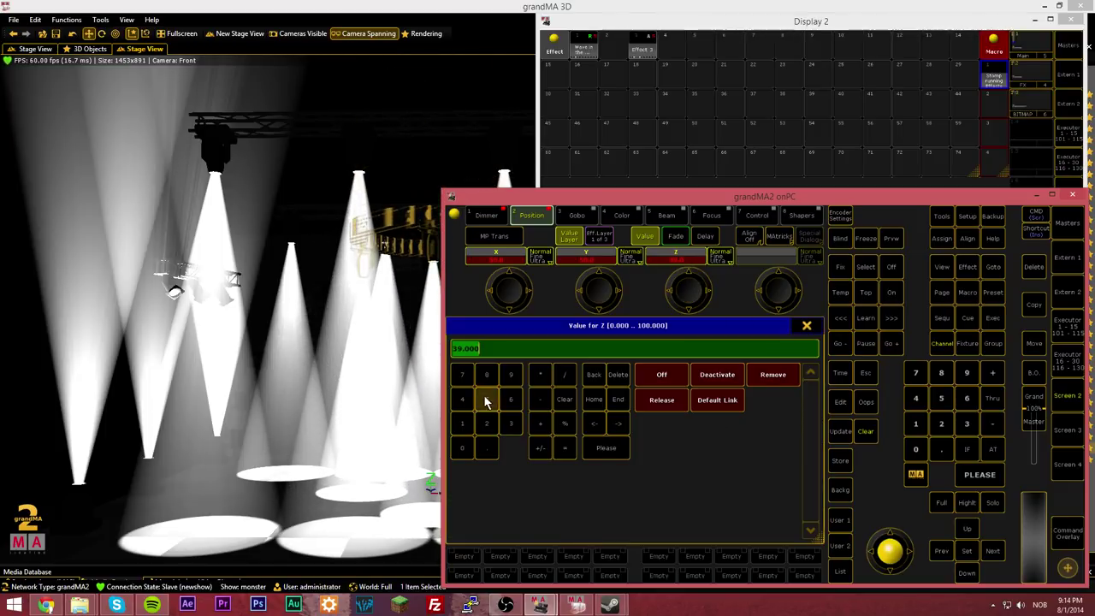
pyautogui.click(484, 448)
pyautogui.click(606, 448)
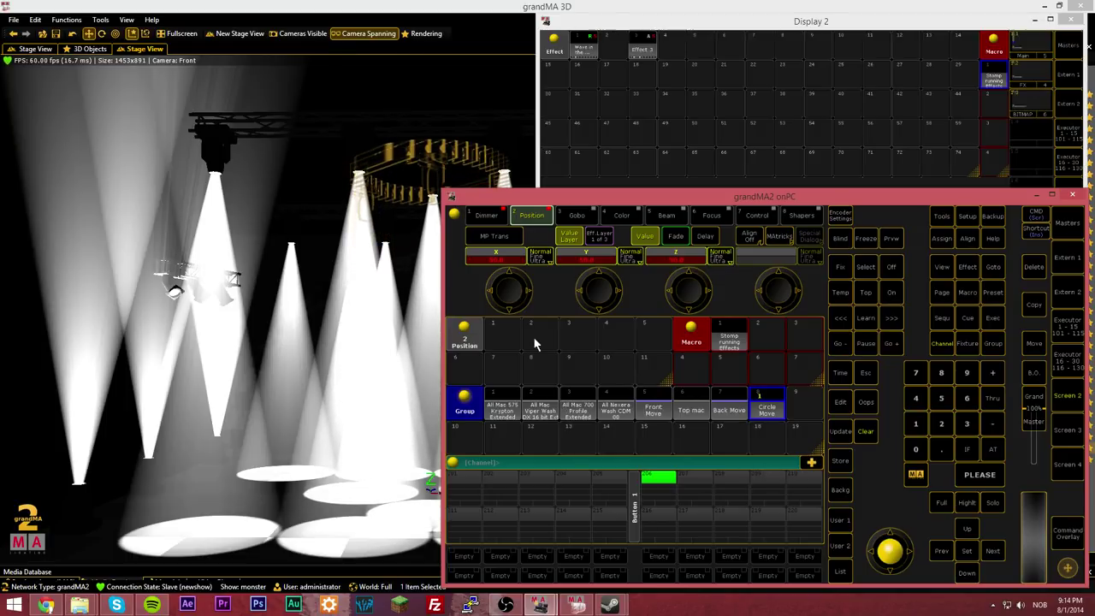
# Frame the whole rig in grandMA 3D, then return to grandMA2 onPC and set the Program Time master to 2.0 s
pyautogui.click(585, 7)
pyautogui.moveTo(423, 221); pyautogui.dragTo(415, 224, button='middle')
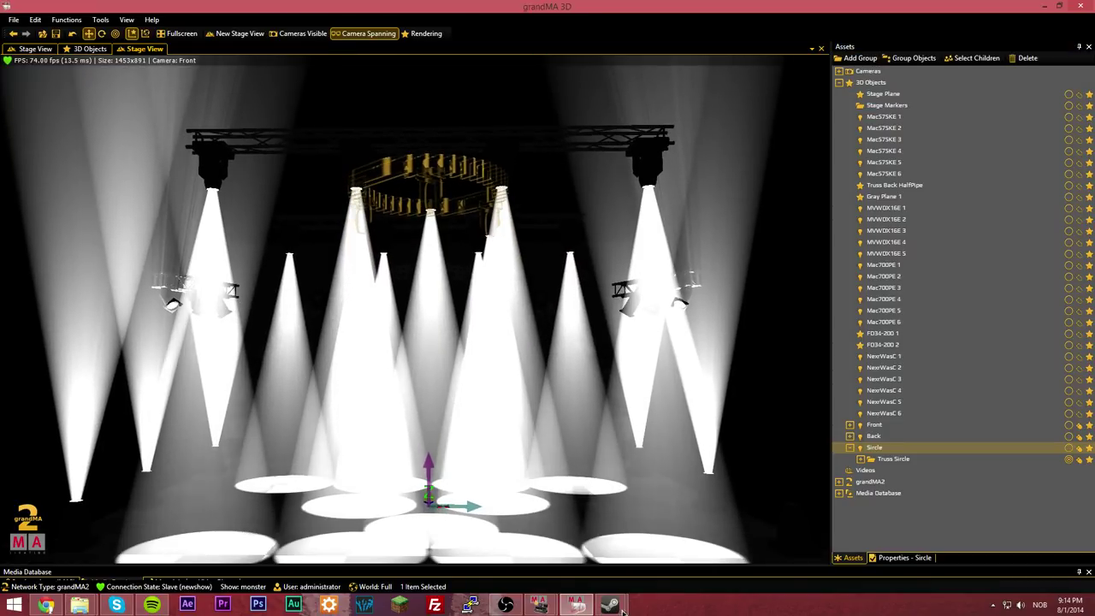
pyautogui.click(549, 604)
pyautogui.click(602, 554)
pyautogui.click(1068, 235)
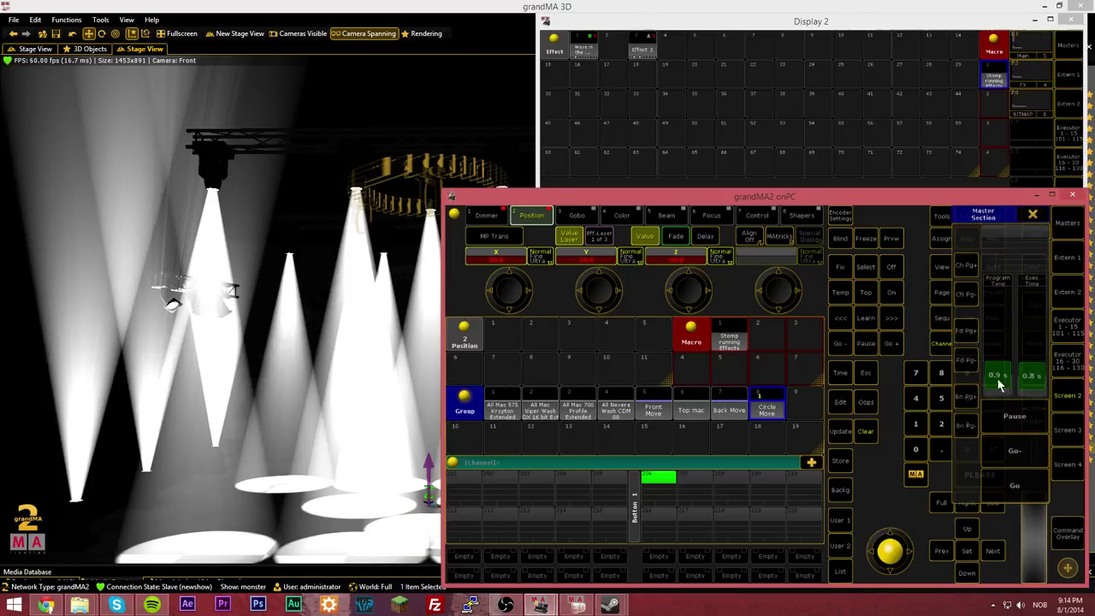
pyautogui.moveTo(1008, 389); pyautogui.dragTo(1006, 374)
# Set the Circle Move group's Z value to 10 and switch to grandMA 3D to watch the truss's timed move
pyautogui.click(677, 261)
pyautogui.click(464, 445)
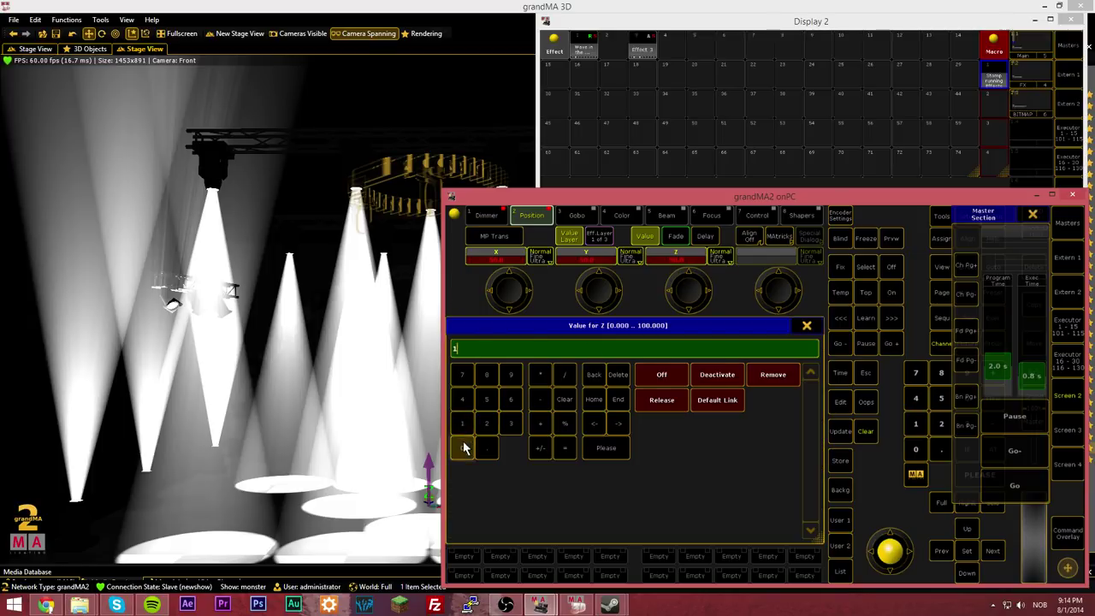
pyautogui.click(600, 439)
pyautogui.click(577, 604)
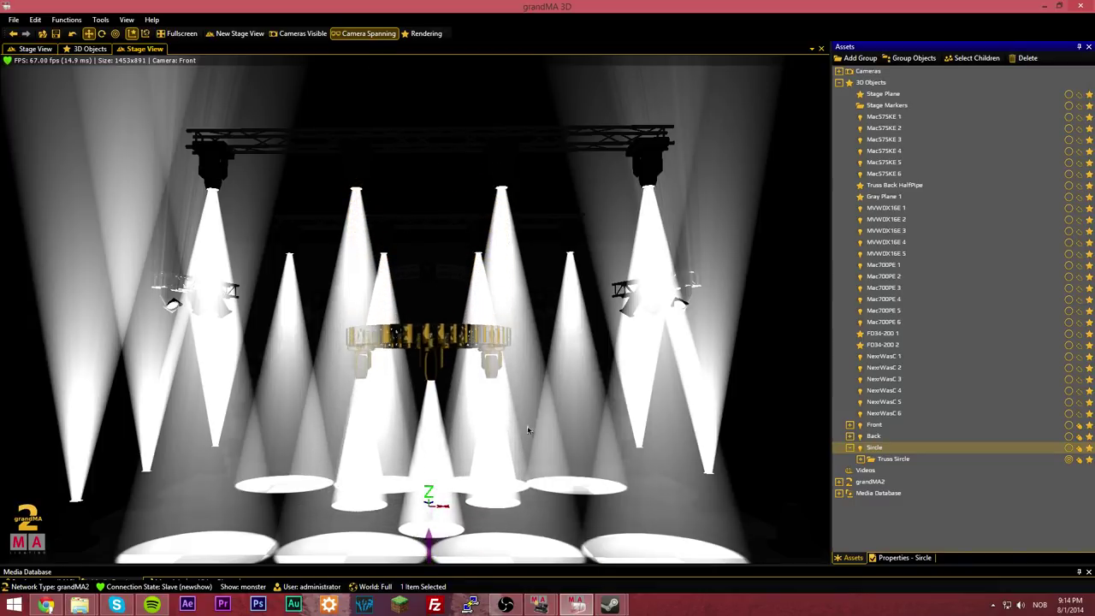
# In grandMA2 onPC, set the Exec Time master to 2.0 s and Circle Move's Z to 50, watching the move in grandMA 3D
pyautogui.click(539, 605)
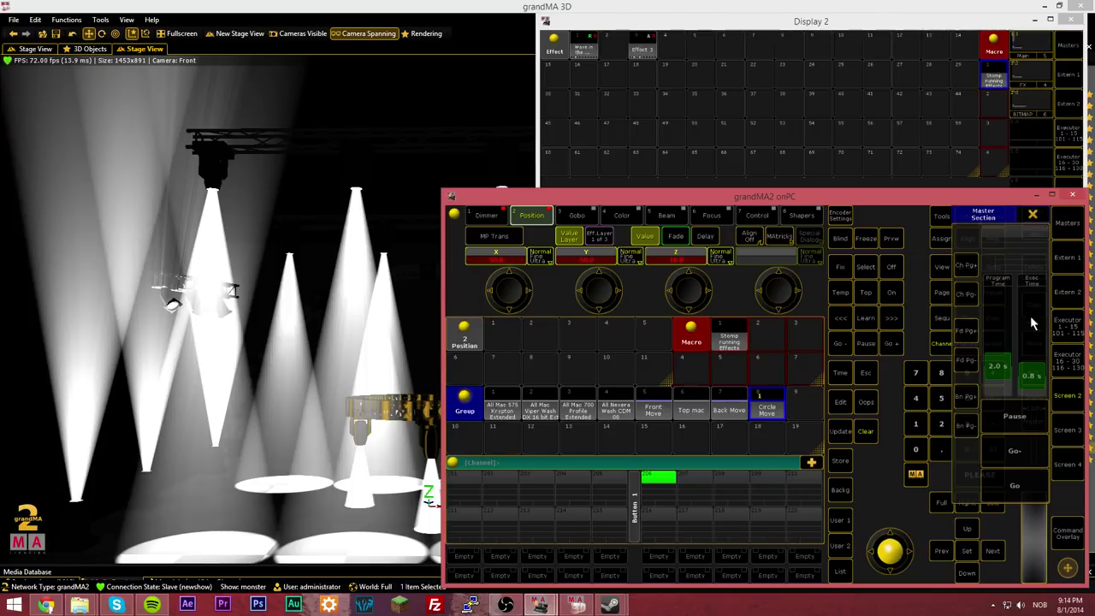
pyautogui.moveTo(1040, 368); pyautogui.dragTo(1037, 370)
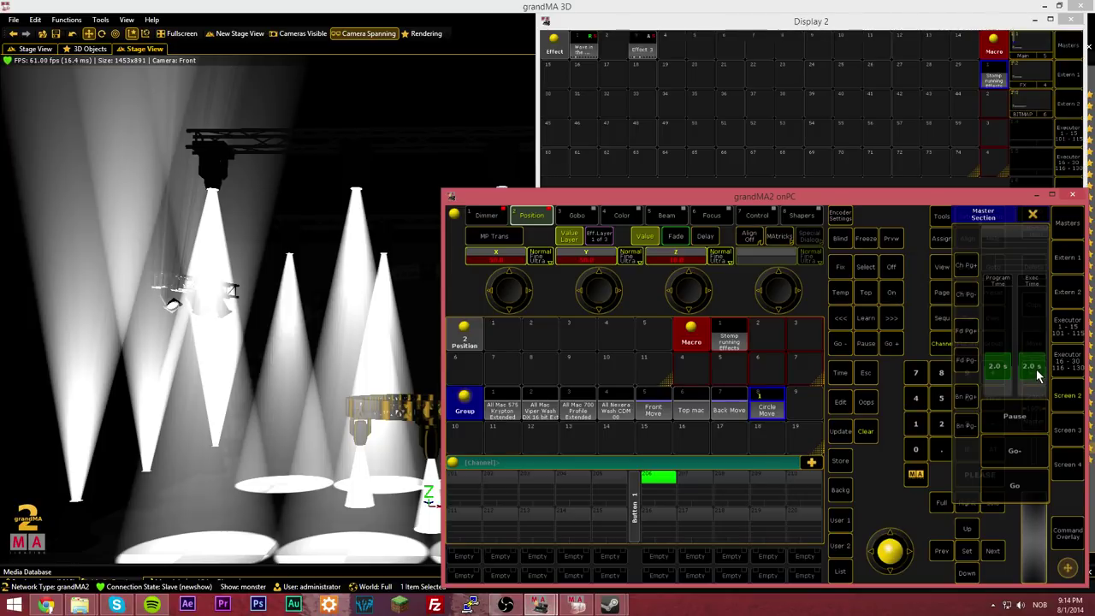
pyautogui.click(672, 261)
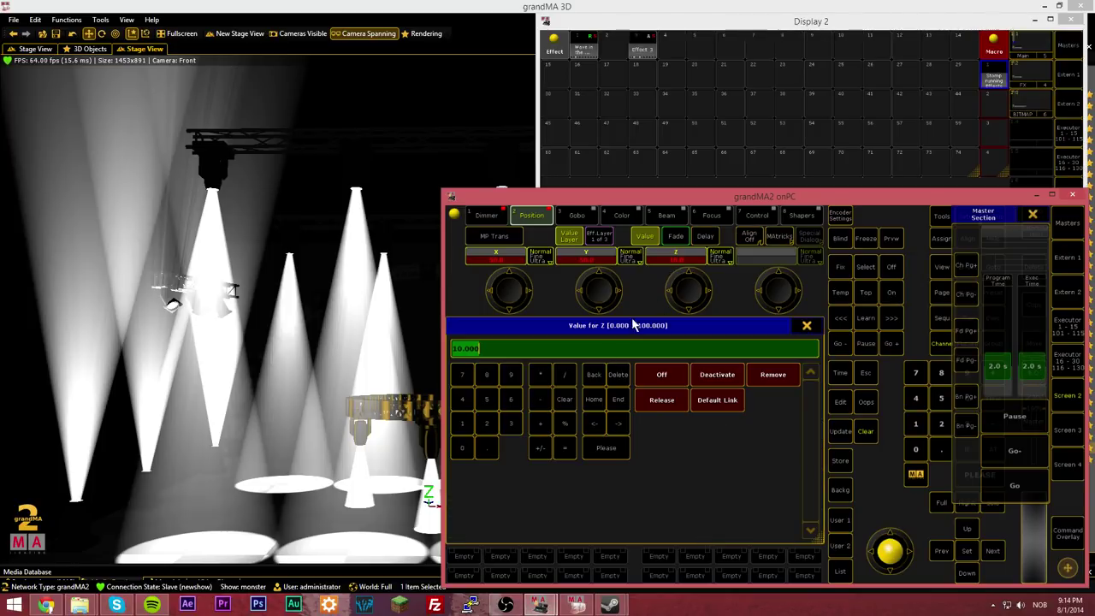
pyautogui.click(485, 401)
pyautogui.click(461, 444)
pyautogui.click(602, 447)
pyautogui.click(575, 604)
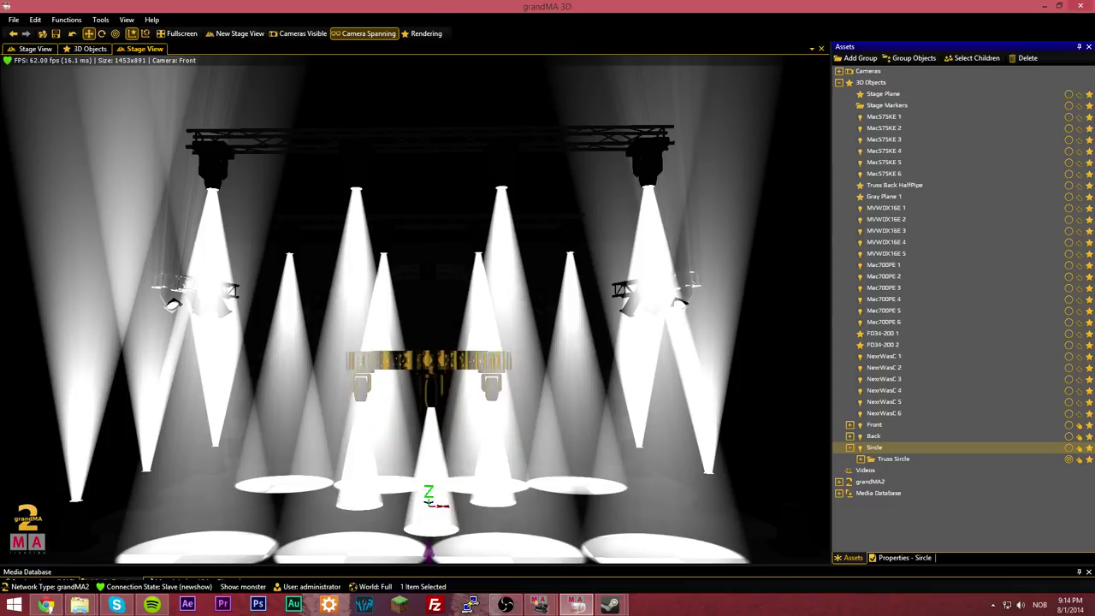
# Back in grandMA2 onPC, close the Master Section, give Circle Move a lower Z value, and store it on empty executor 206
pyautogui.click(539, 605)
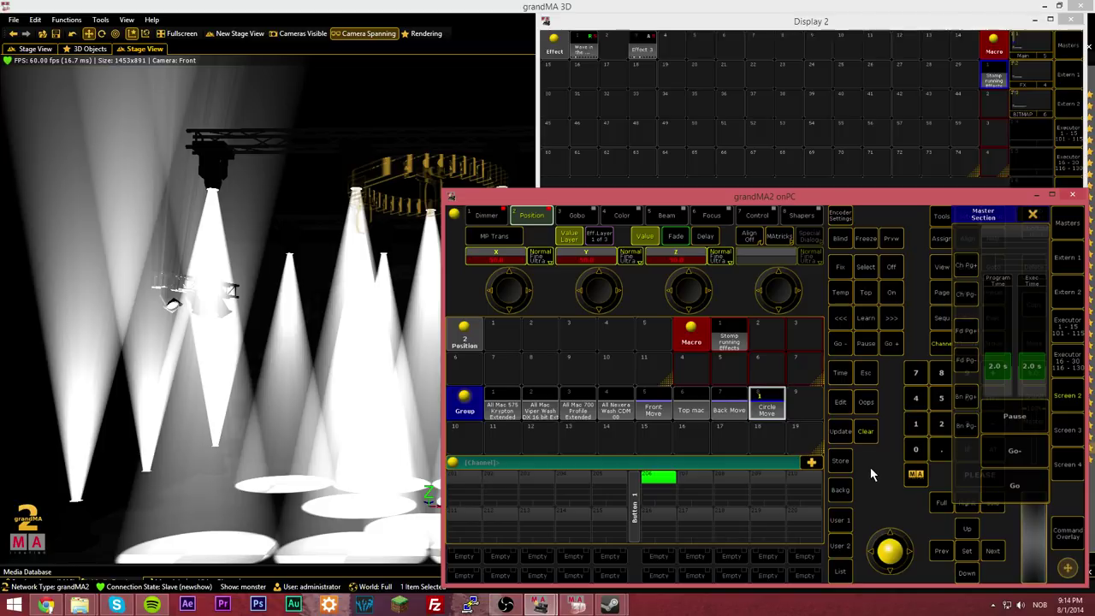
pyautogui.click(1032, 215)
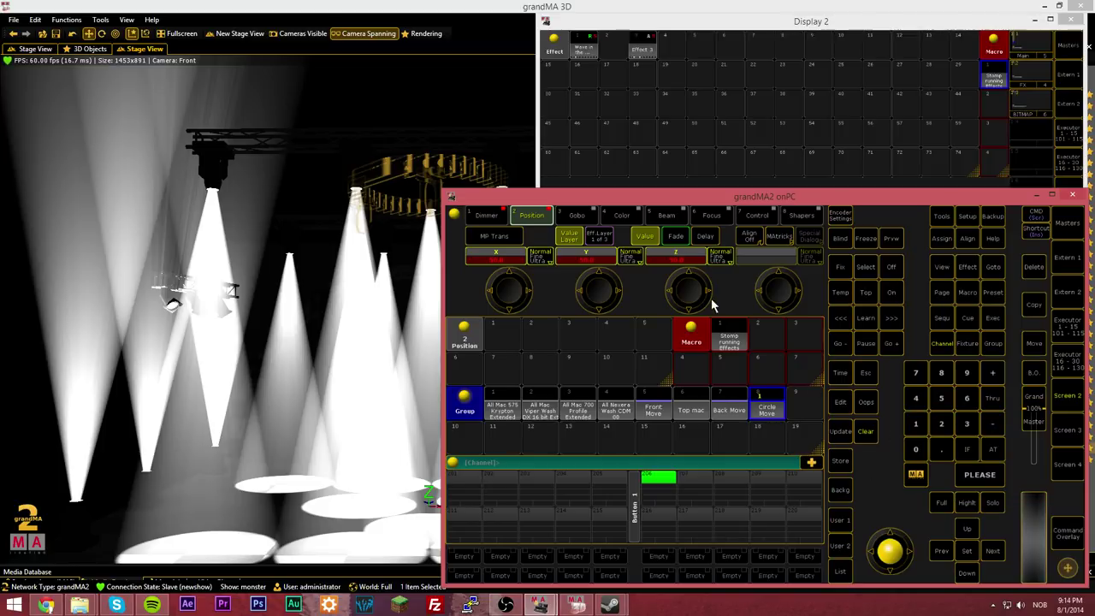
pyautogui.click(689, 259)
pyautogui.click(467, 447)
pyautogui.click(608, 447)
pyautogui.click(842, 462)
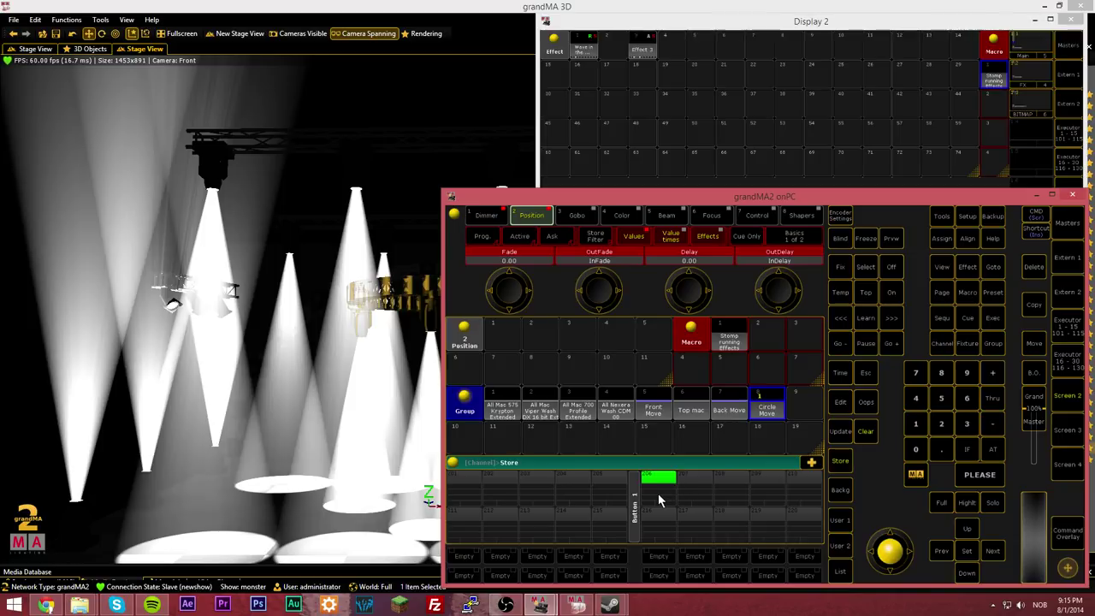
pyautogui.click(658, 493)
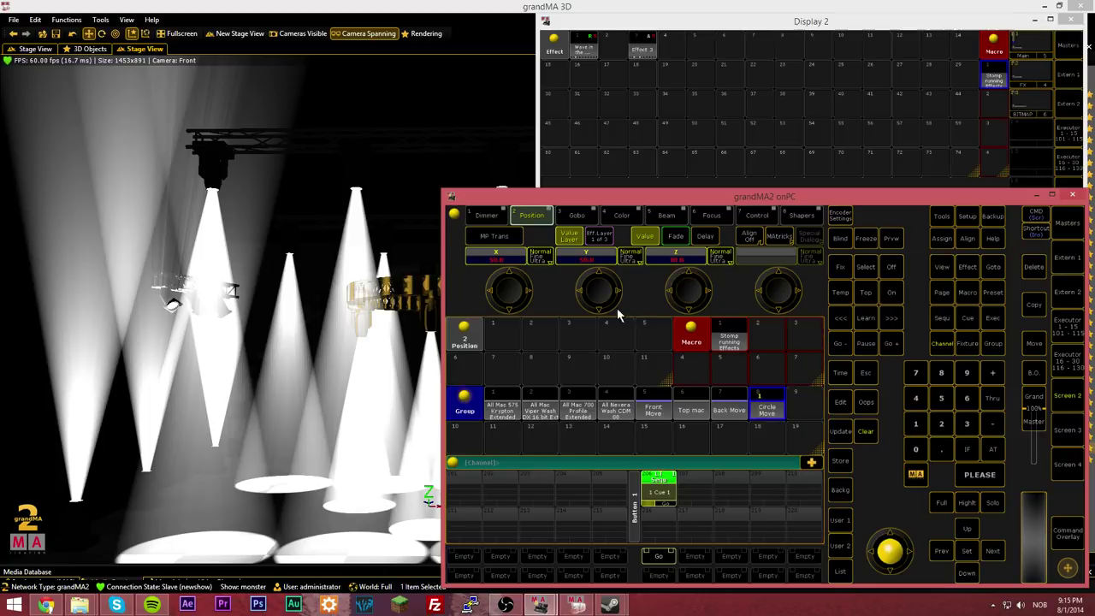
# Set Circle Move's Z value to 50 and store it on executor 206 as a second cue
pyautogui.click(679, 265)
pyautogui.click(486, 399)
pyautogui.click(462, 449)
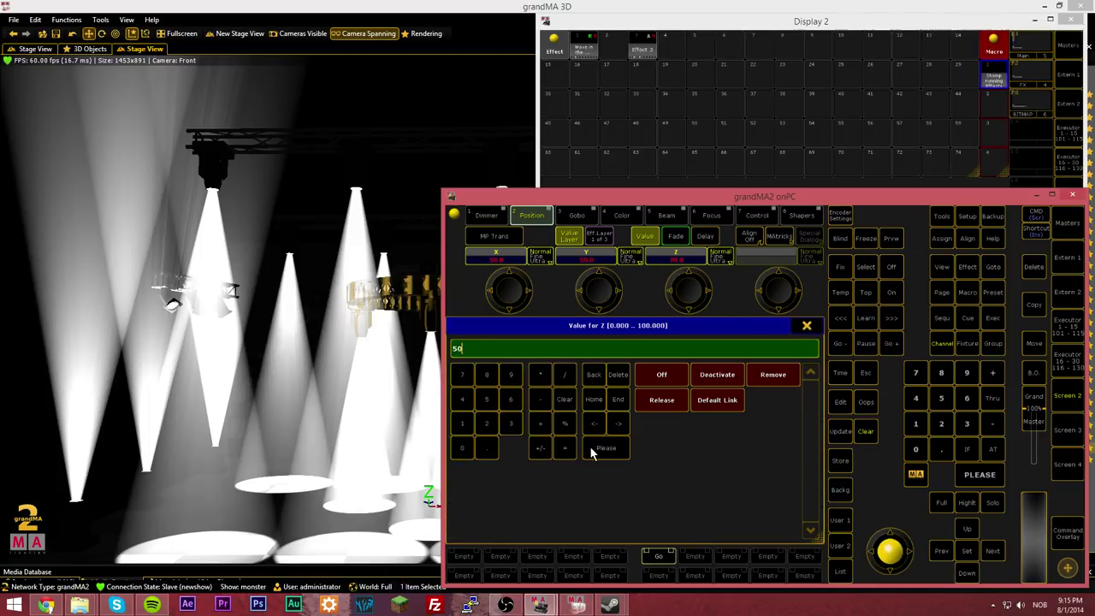
pyautogui.click(606, 448)
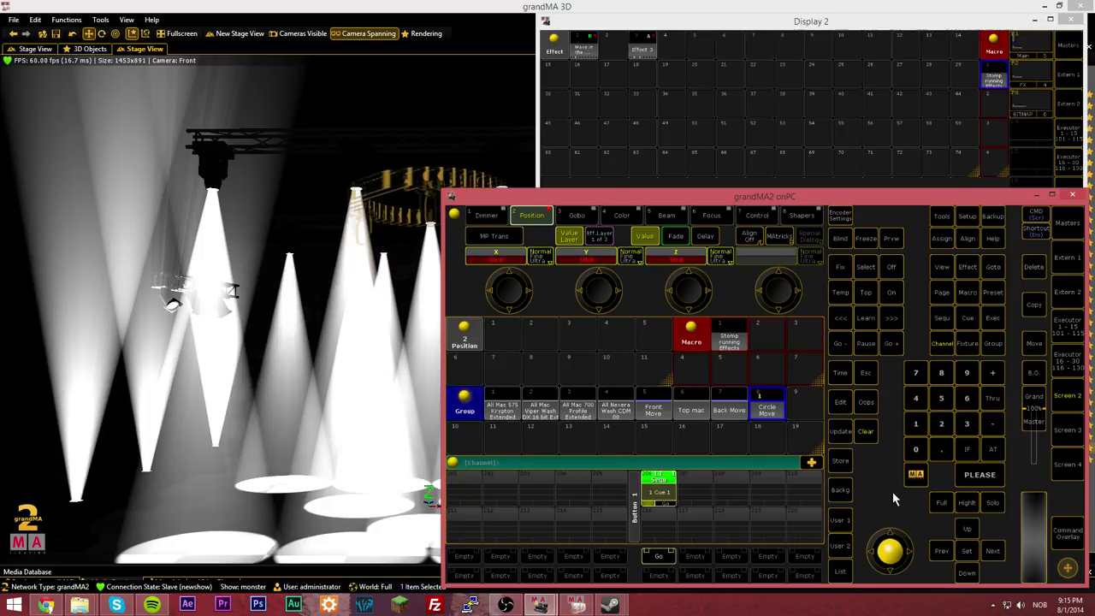
pyautogui.click(840, 461)
pyautogui.click(650, 484)
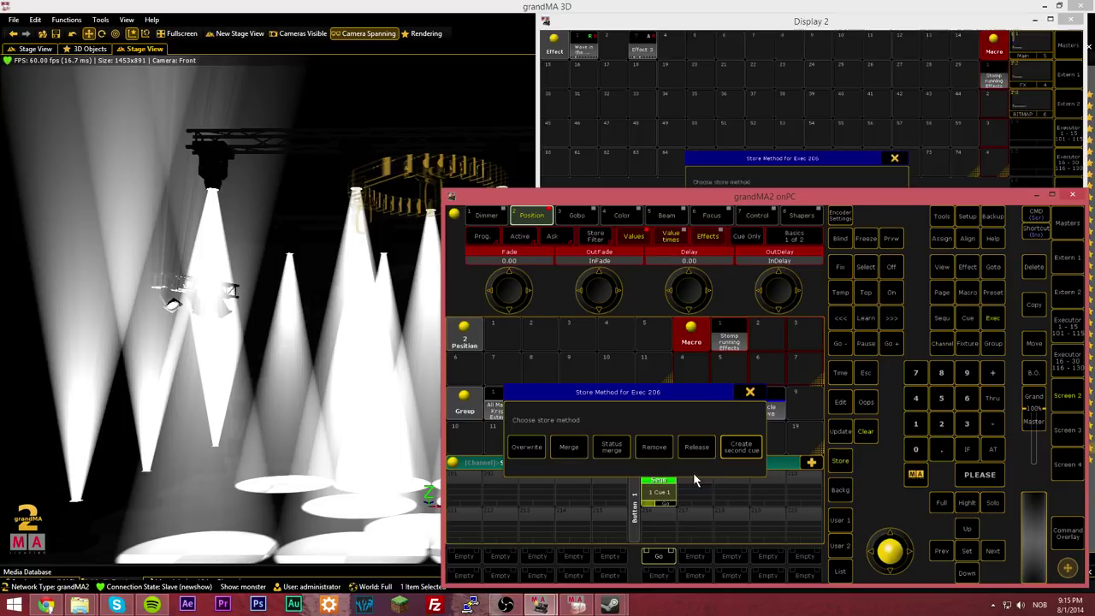
pyautogui.click(734, 448)
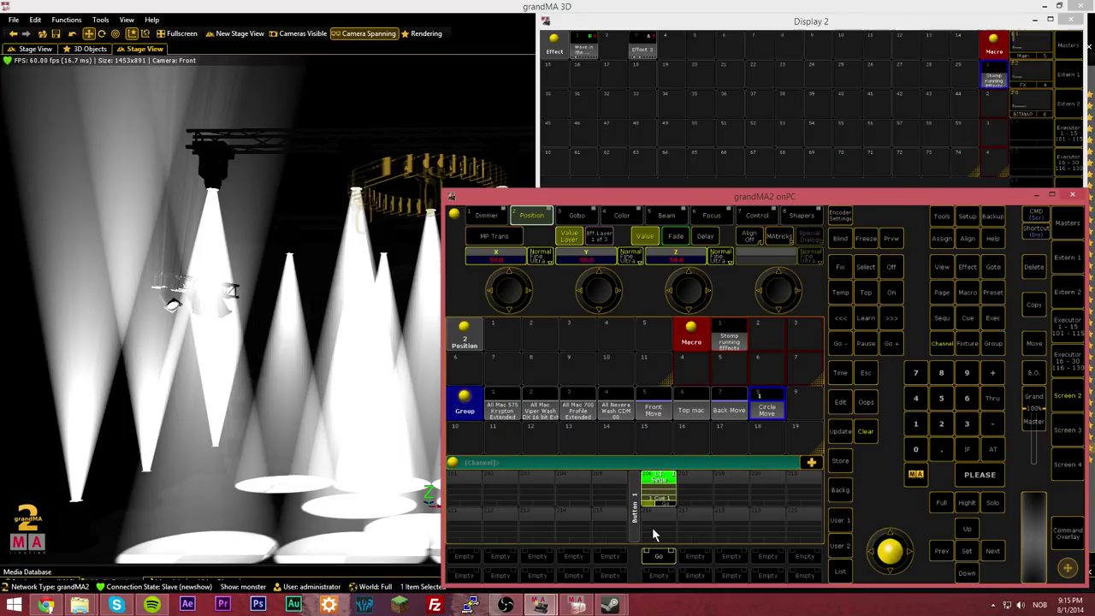
# Clear the programmer and play through both truss cues on executor 206
pyautogui.click(864, 432)
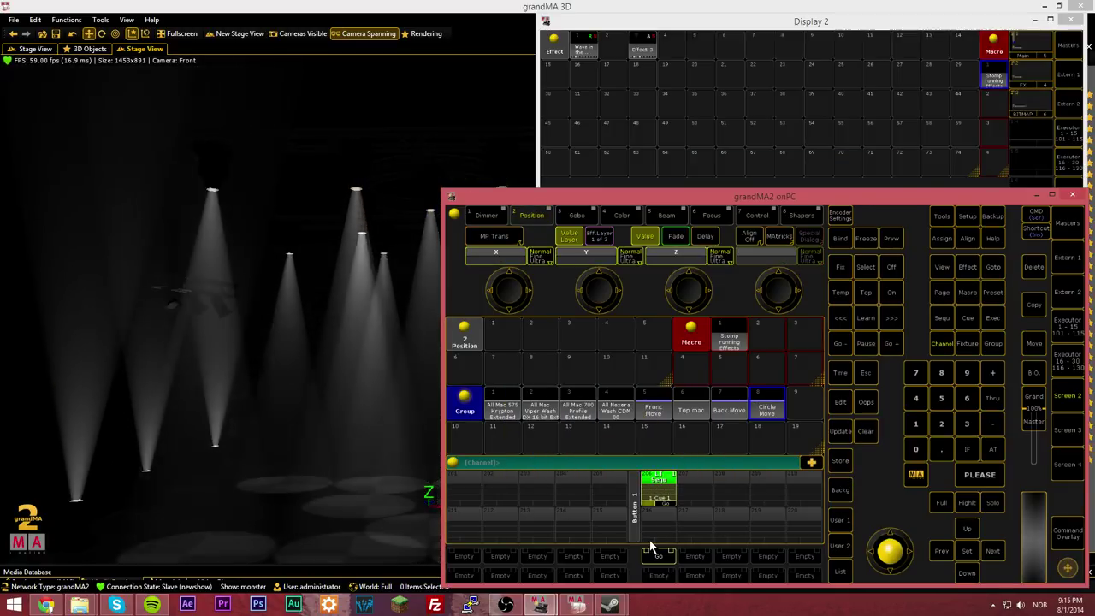
pyautogui.click(657, 557)
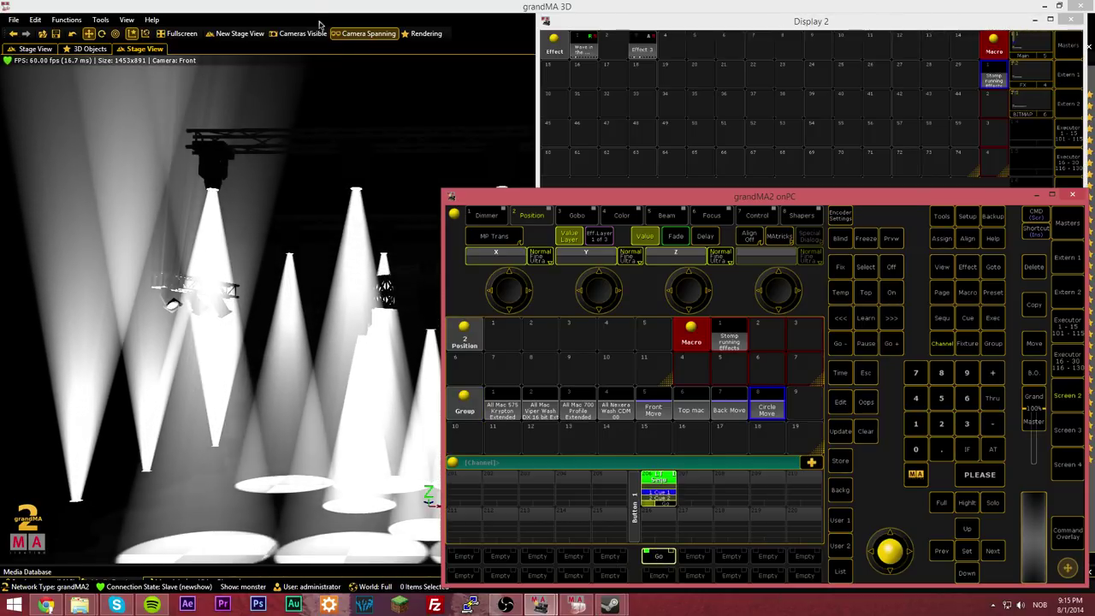
pyautogui.click(658, 556)
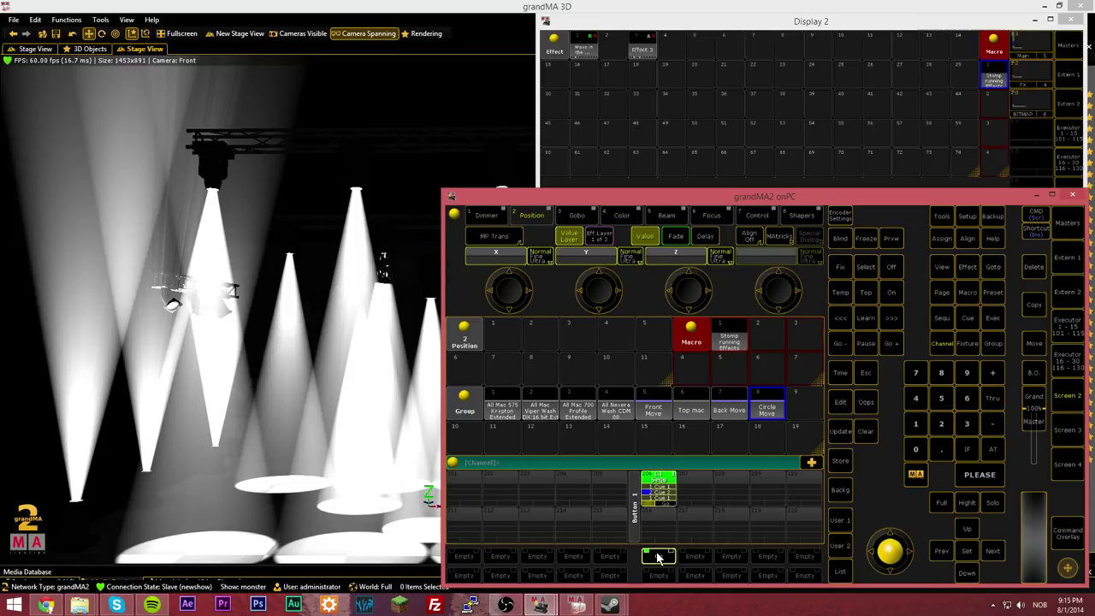
# Open the sequence on executor 206 for editing, set Cue 2's fade time to 10 seconds, and close the editor
pyautogui.click(659, 492)
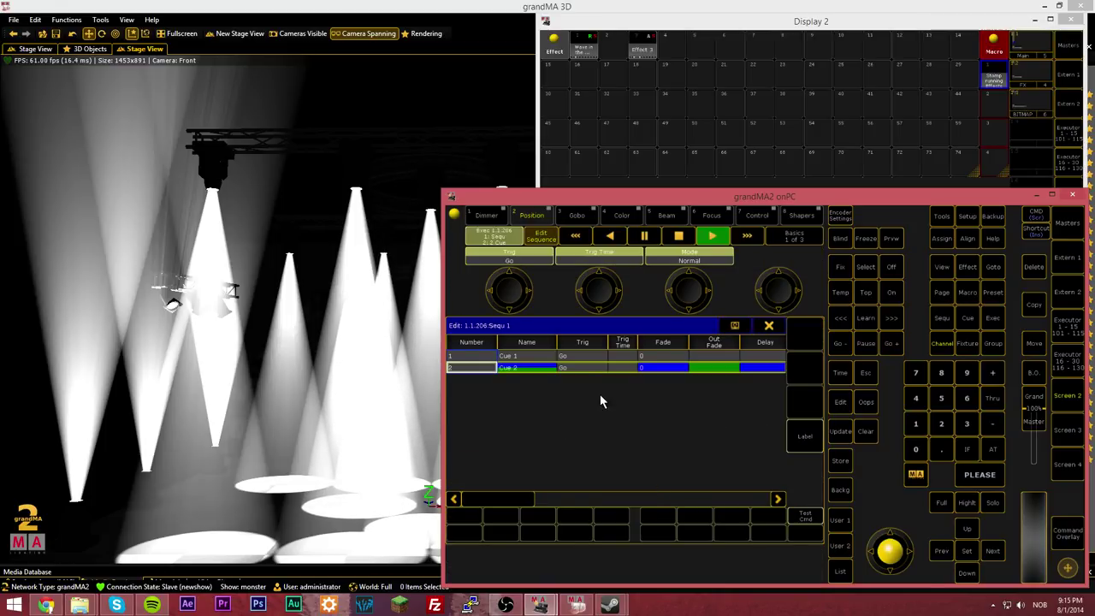
pyautogui.rightClick(666, 371)
pyautogui.click(491, 423)
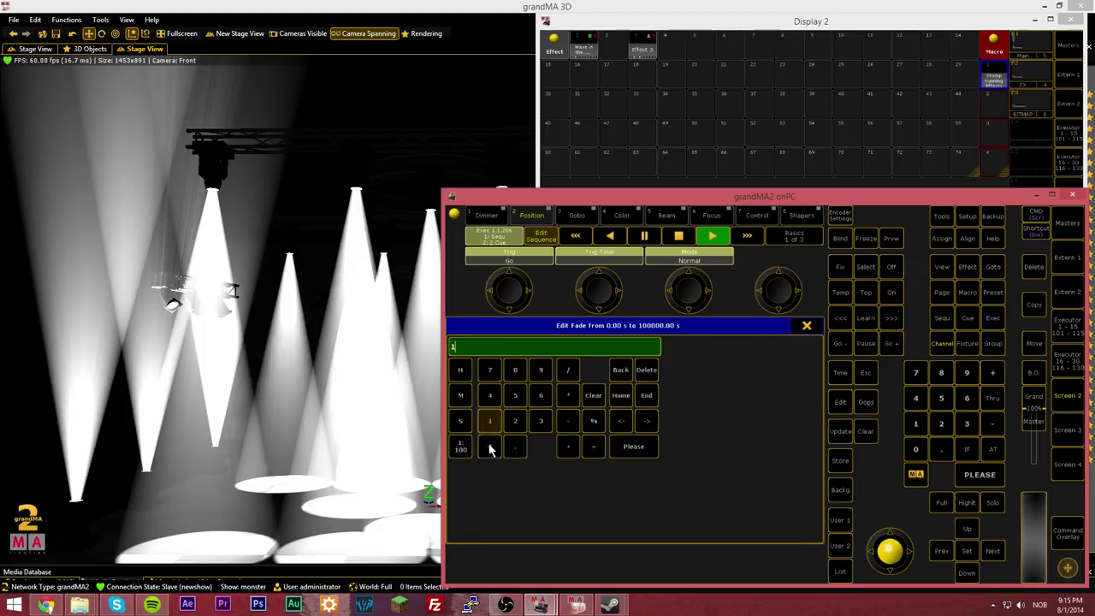
pyautogui.click(490, 447)
pyautogui.click(631, 447)
pyautogui.click(768, 325)
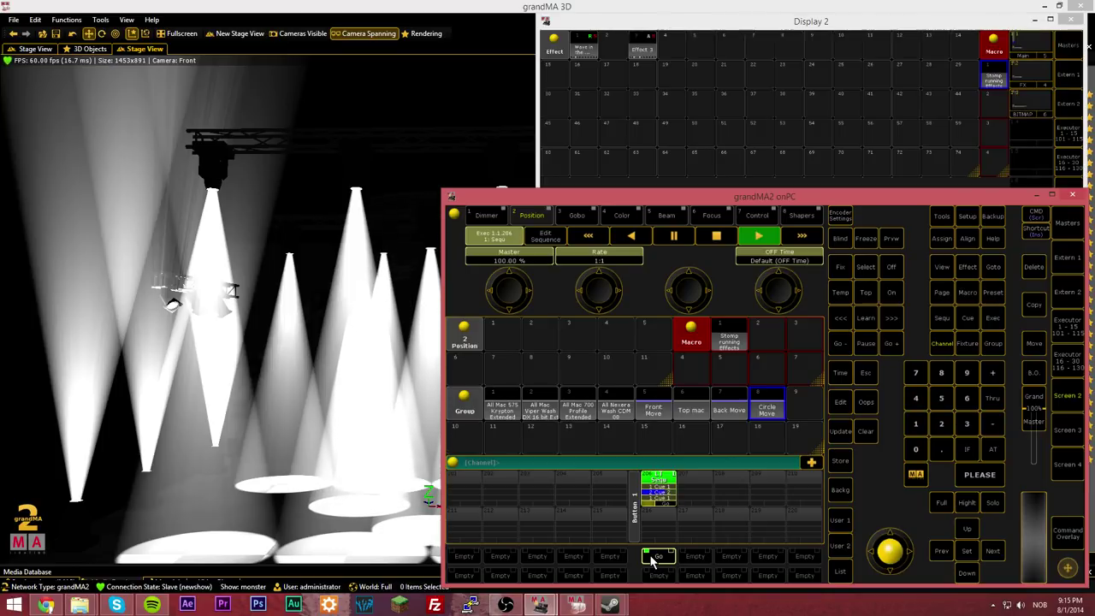
# Open the sequence on executor 206, set Cue 2's trigger to Time with a trigger time of 3 seconds, and close the editor
pyautogui.click(663, 498)
pyautogui.click(532, 369)
pyautogui.click(714, 422)
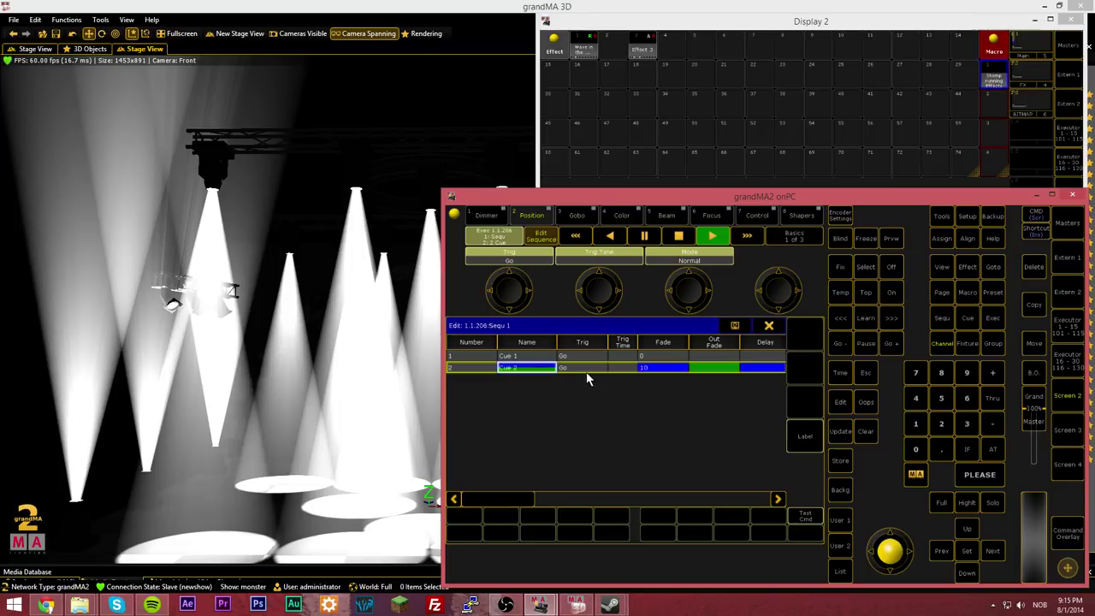
pyautogui.click(584, 368)
pyautogui.click(616, 408)
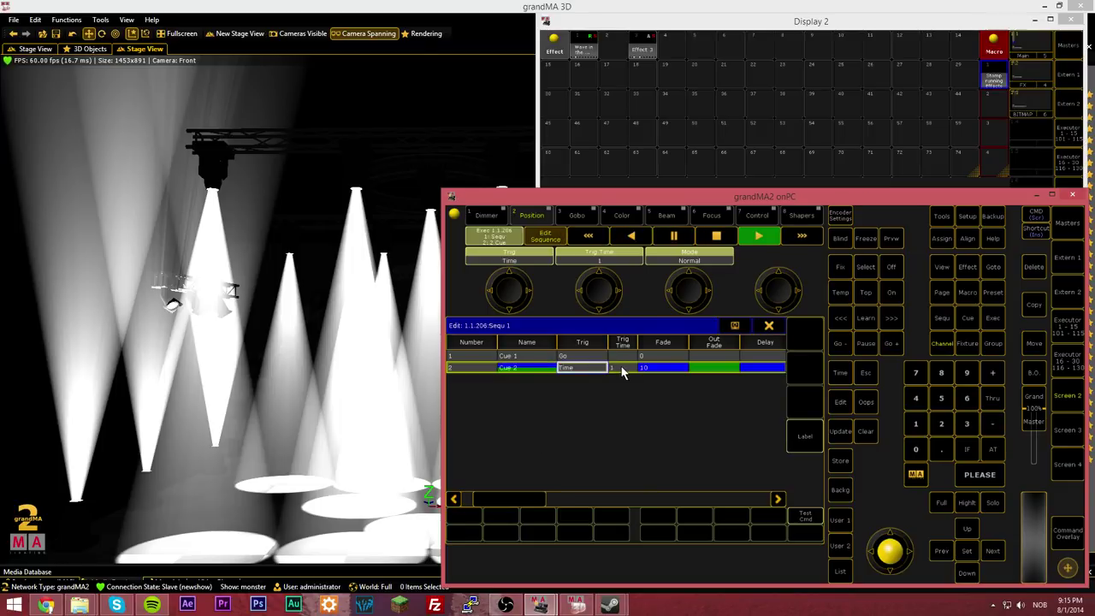
pyautogui.click(623, 369)
pyautogui.click(541, 420)
pyautogui.click(620, 446)
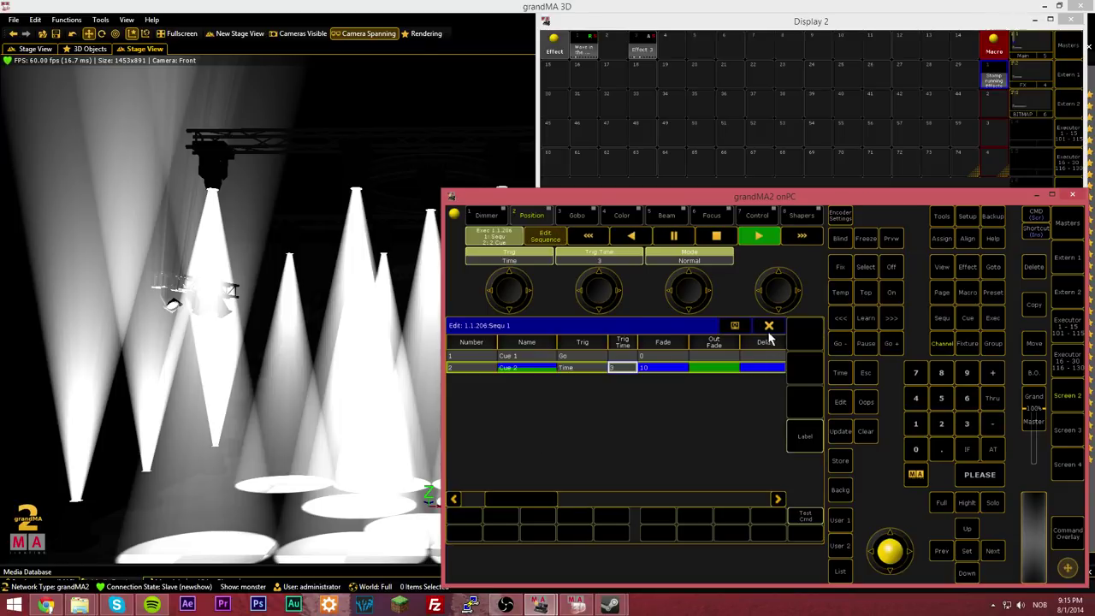
pyautogui.click(770, 337)
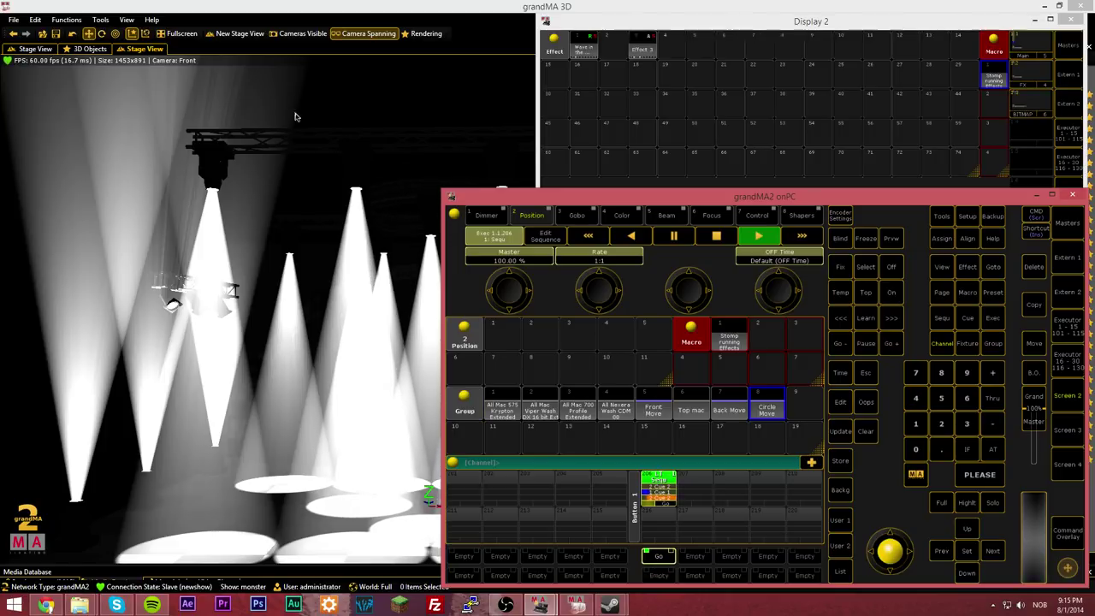
# Switch to grandMA 3D to watch the circular truss move, and return to grandMA2 onPC
pyautogui.click(296, 12)
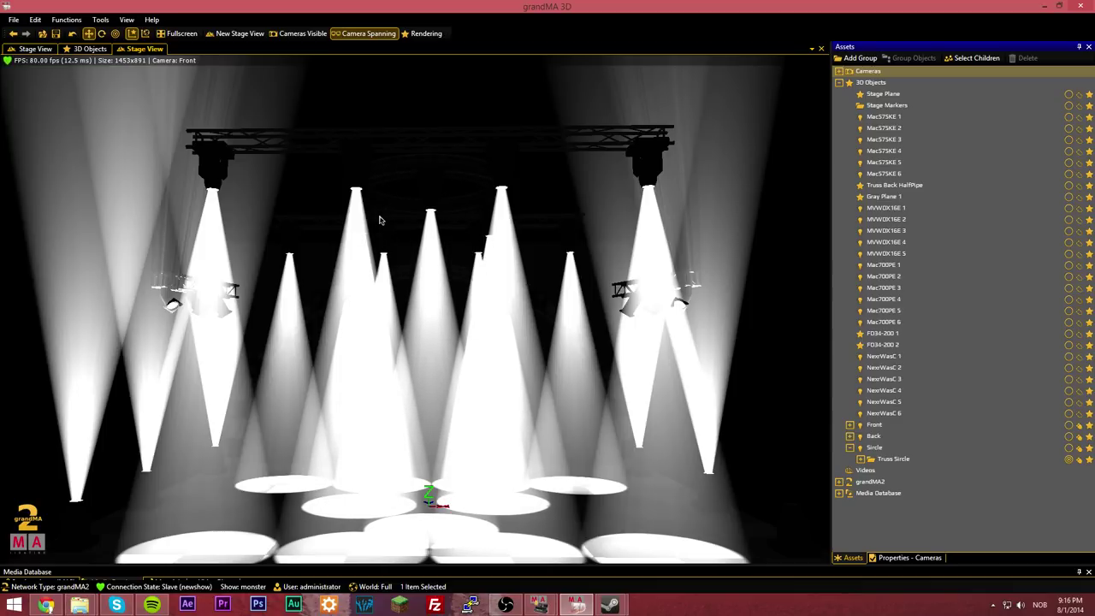
pyautogui.click(539, 608)
pyautogui.click(446, 560)
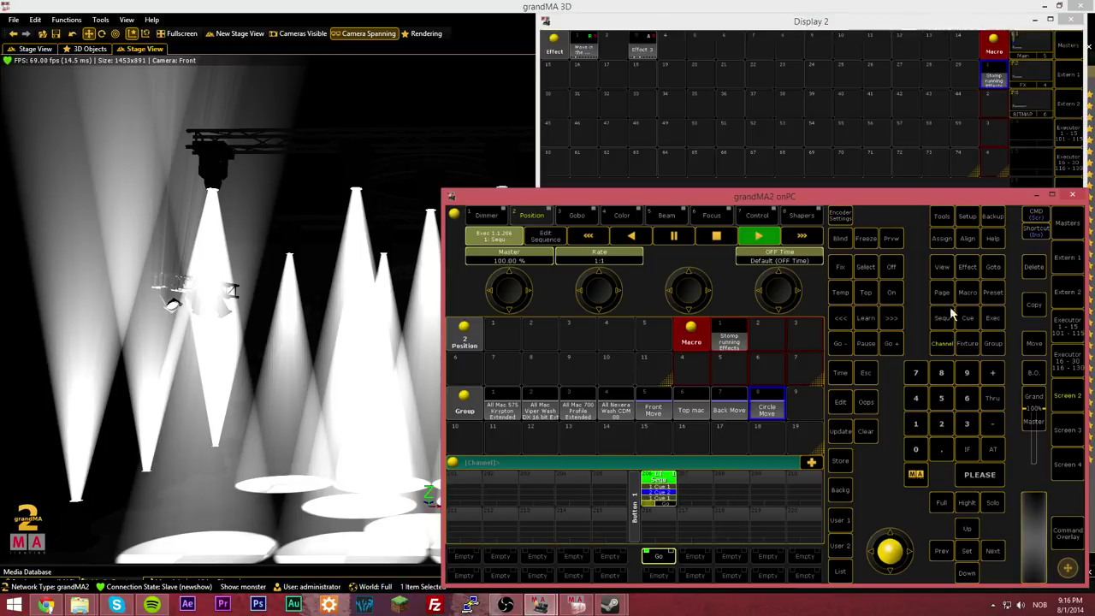
# Open the Master Section and raise both Program Time and Exec Time to 5.0 s
pyautogui.click(965, 225)
pyautogui.click(811, 332)
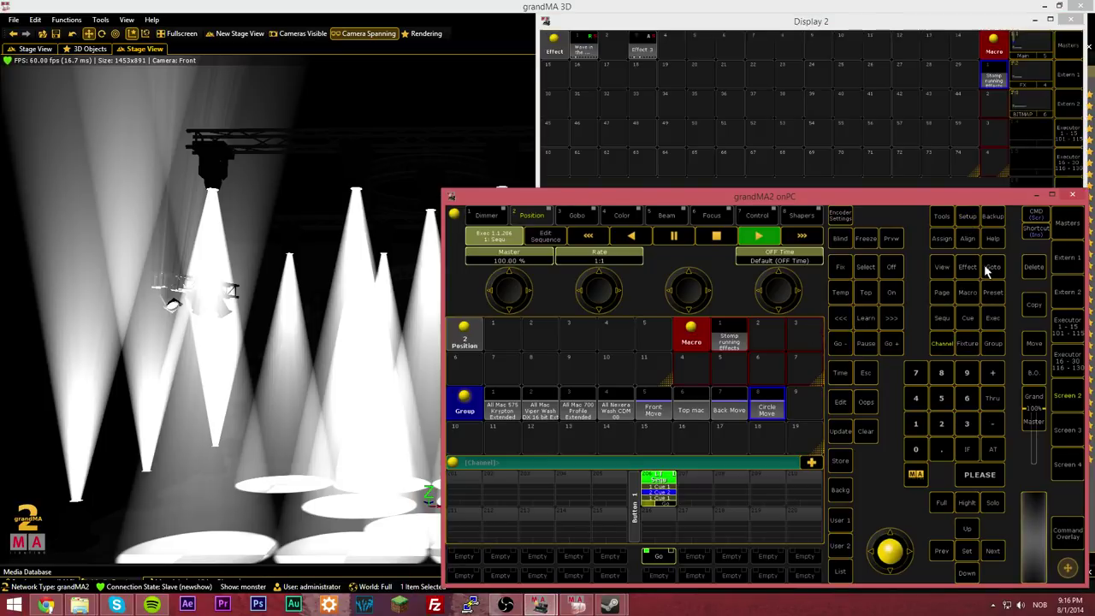
pyautogui.click(1075, 223)
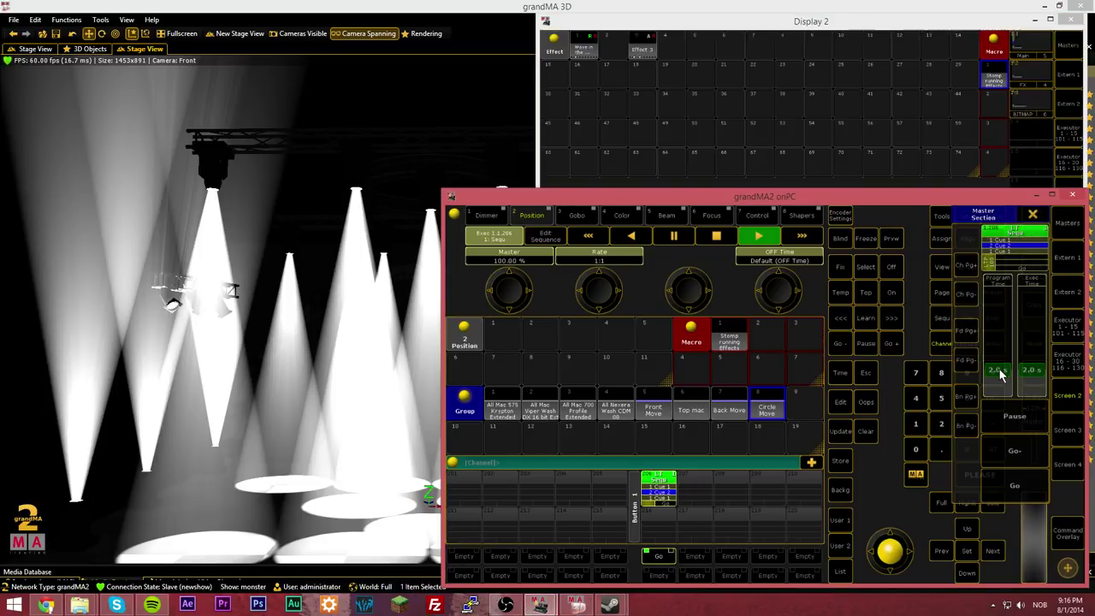
pyautogui.moveTo(999, 377); pyautogui.dragTo(1033, 351)
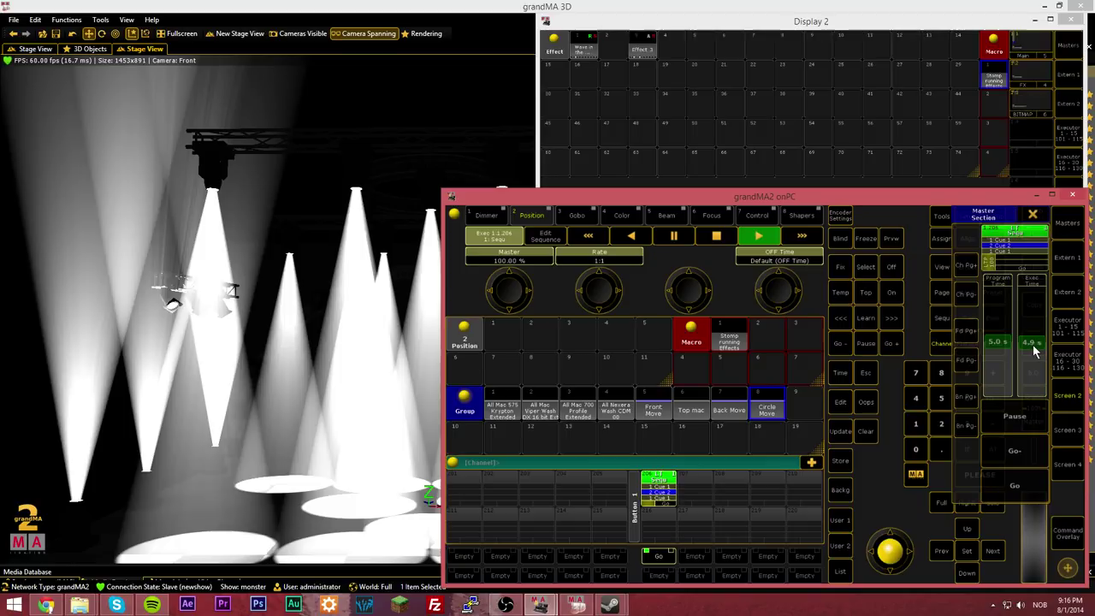
# Check executor 206's cue timings, set Program Time to 10.0 s and Exec Time to 3.4 s, and close the Master Section
pyautogui.rightClick(654, 491)
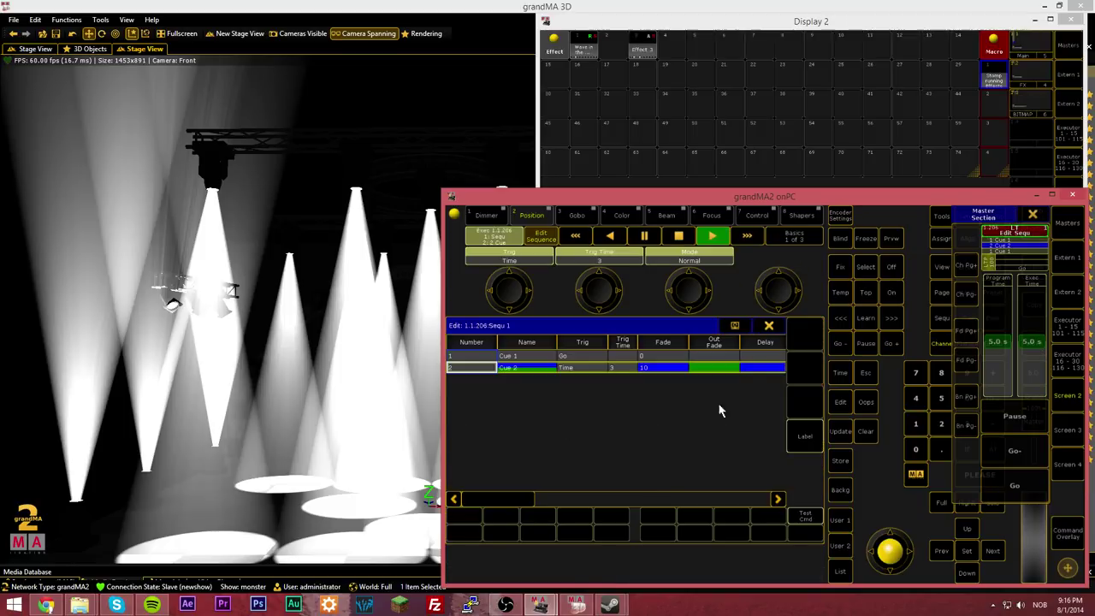
pyautogui.click(769, 327)
pyautogui.moveTo(1008, 342); pyautogui.dragTo(1034, 355)
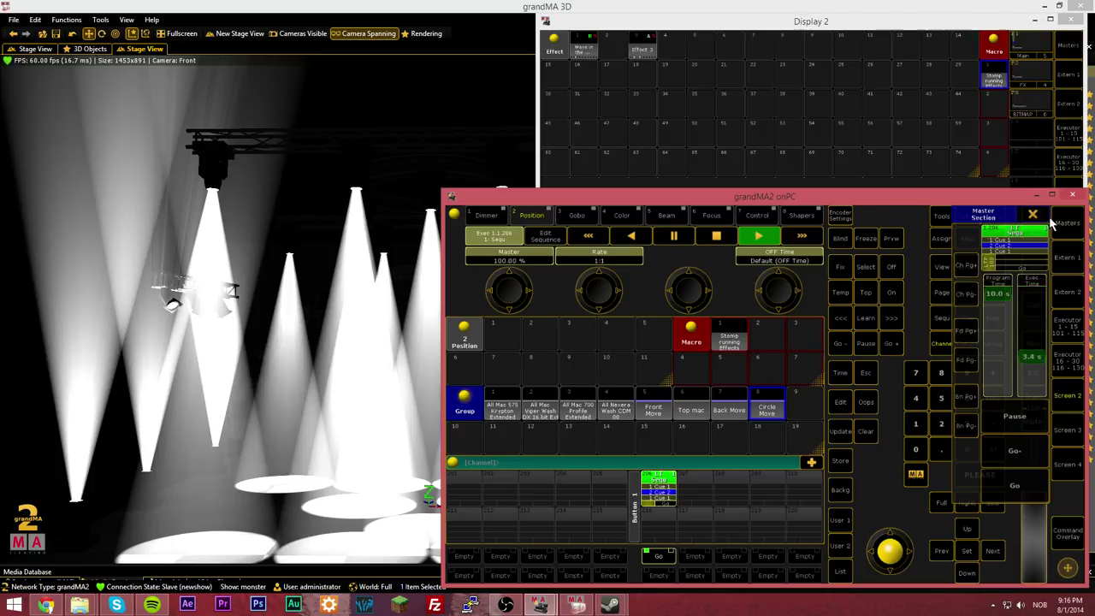
pyautogui.click(1044, 216)
# Run executor 206 and review Cue 2's Time trigger option in its sequence, closing the editor
pyautogui.click(658, 556)
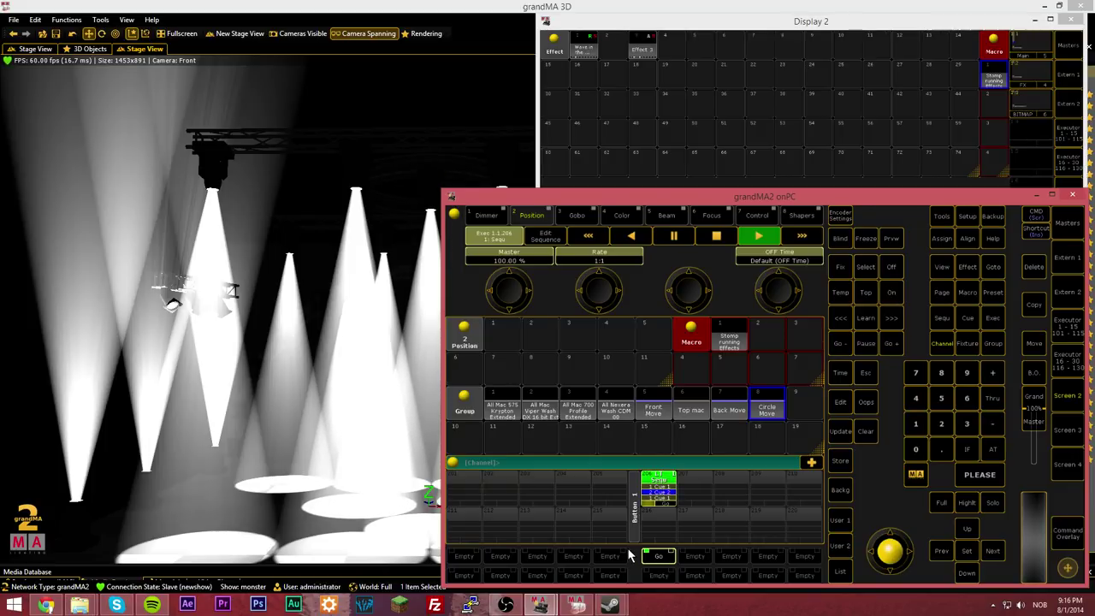
pyautogui.click(668, 486)
pyautogui.rightClick(577, 368)
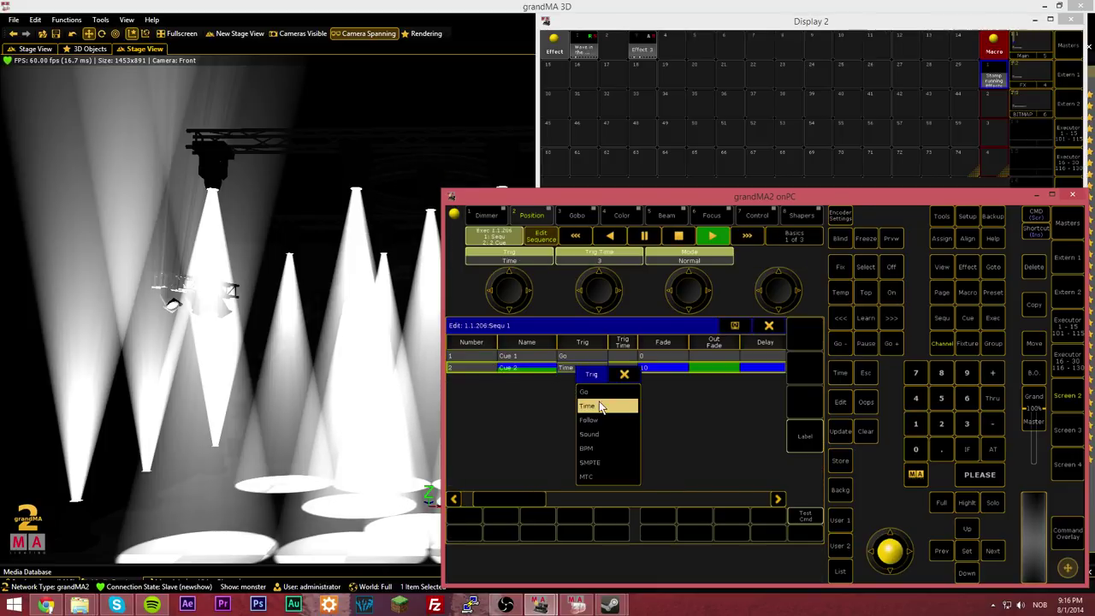
pyautogui.click(601, 407)
pyautogui.click(769, 326)
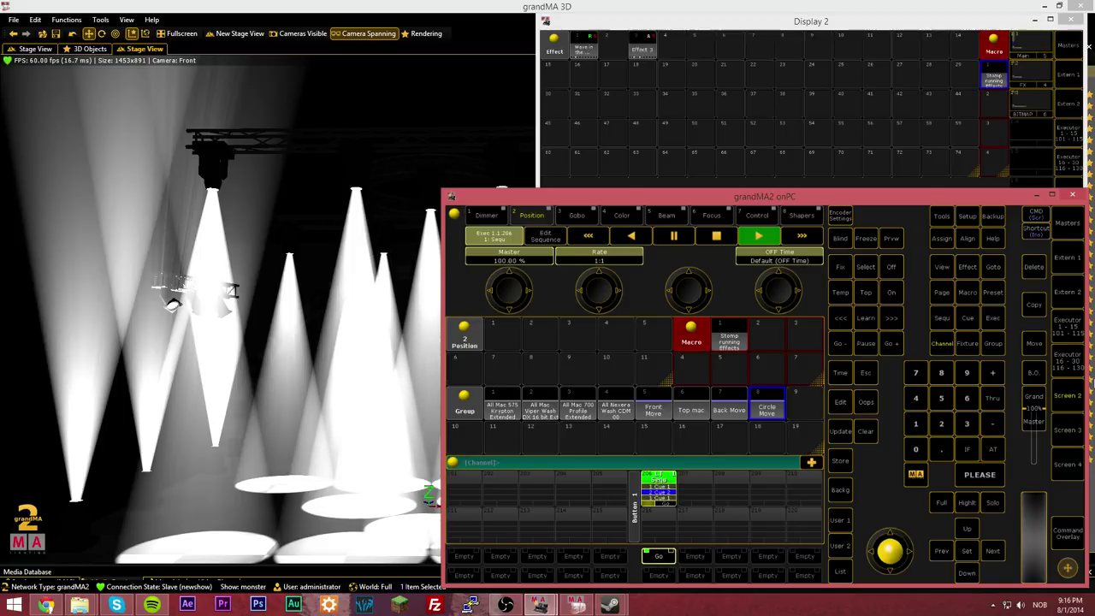
# Check the Master Section times, run the cues on executor 206, and watch the circular truss move in grandMA 3D
pyautogui.click(1025, 388)
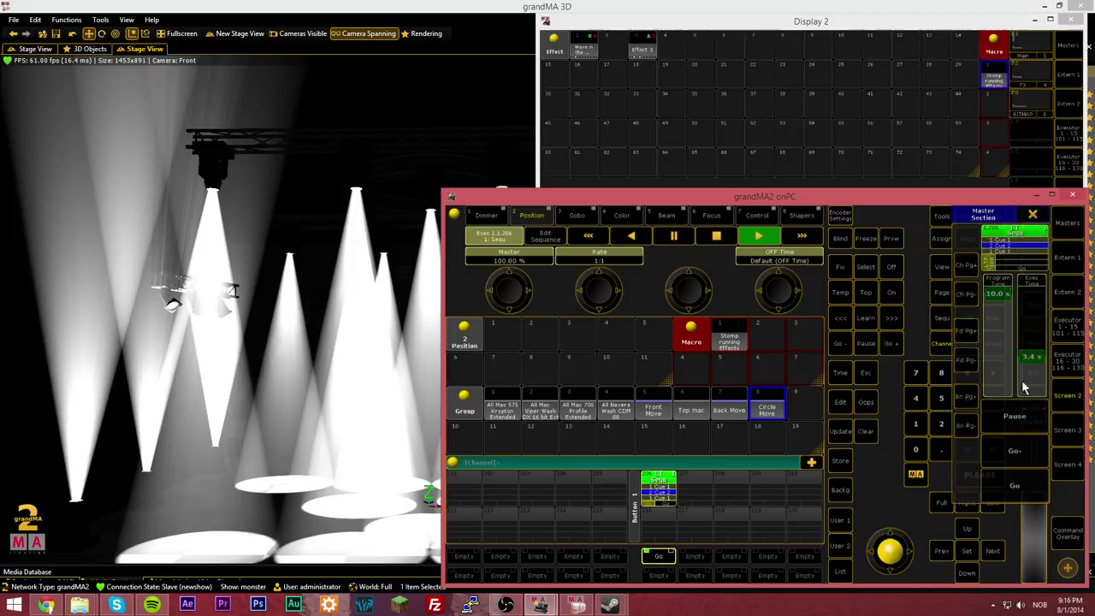
pyautogui.click(1034, 215)
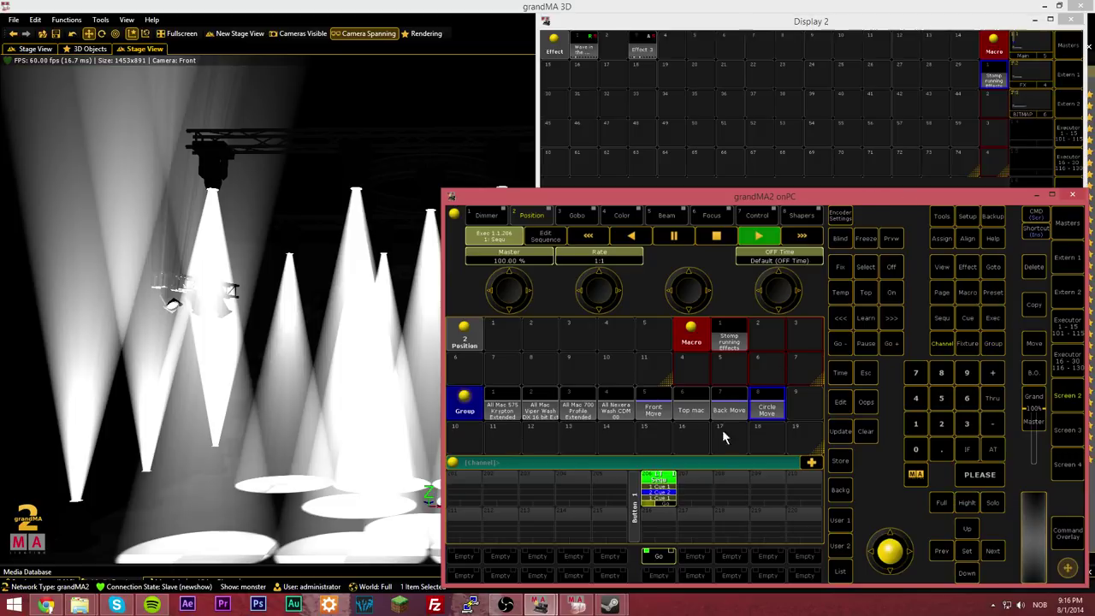
pyautogui.click(653, 555)
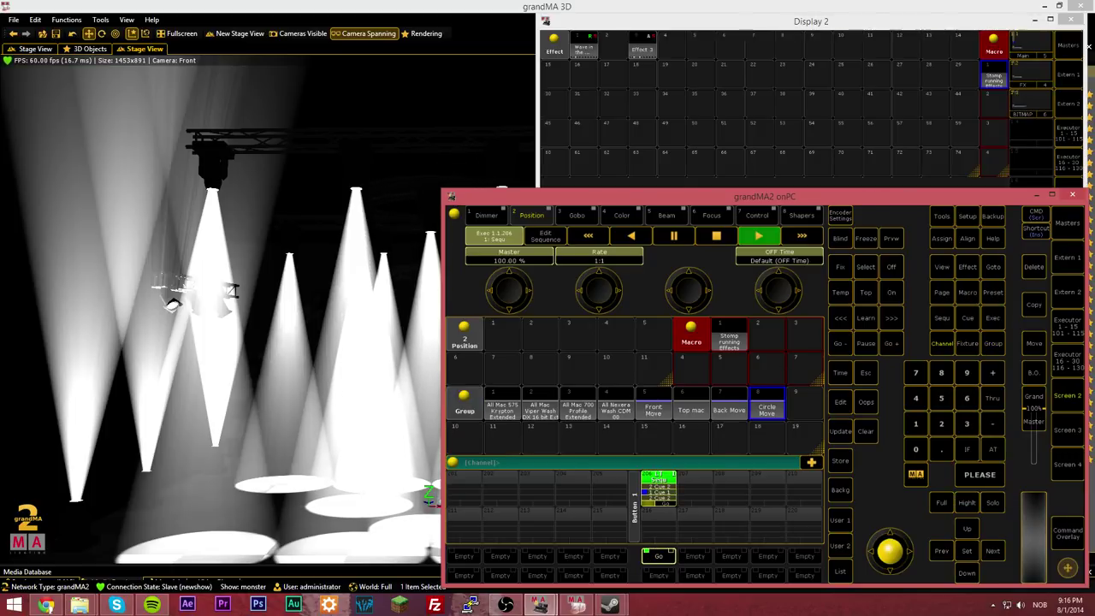
pyautogui.click(576, 604)
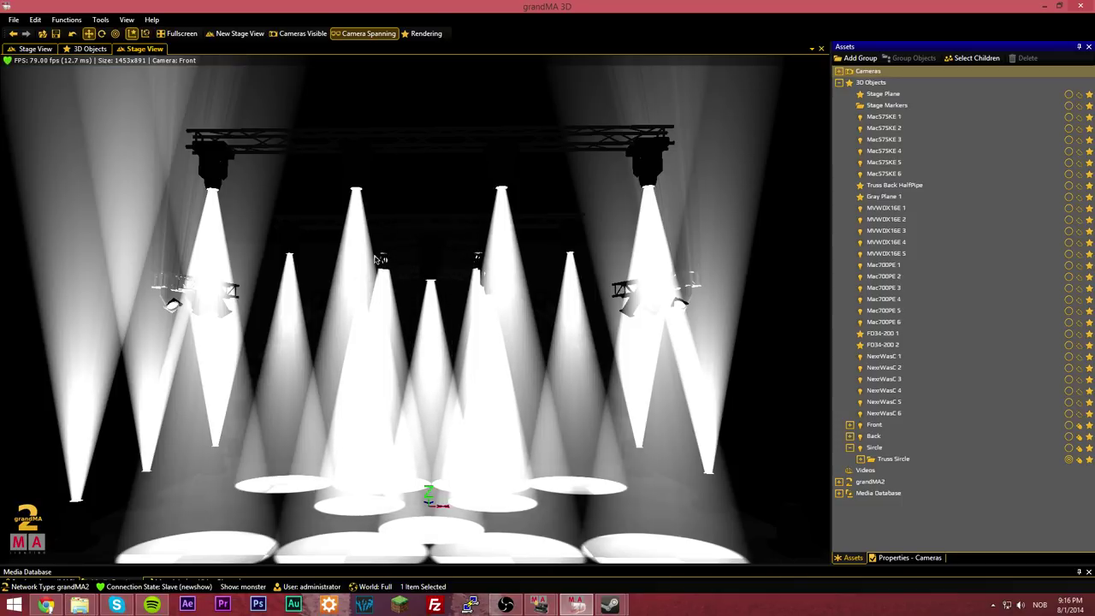
pyautogui.hotkey('alt', 'Tab')
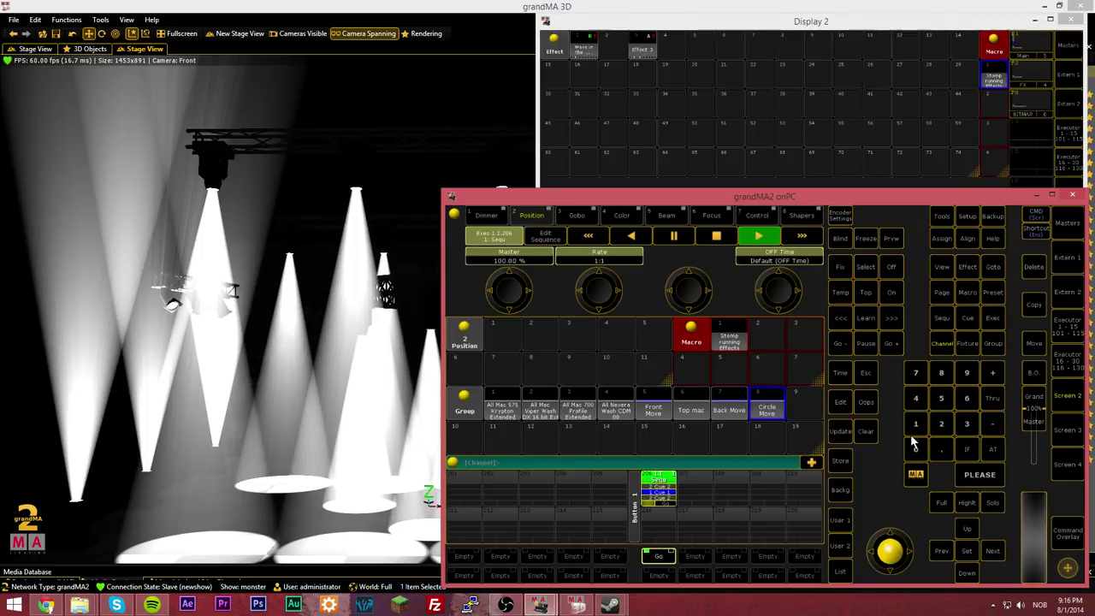
pyautogui.click(657, 557)
pyautogui.hotkey('alt', 'Tab')
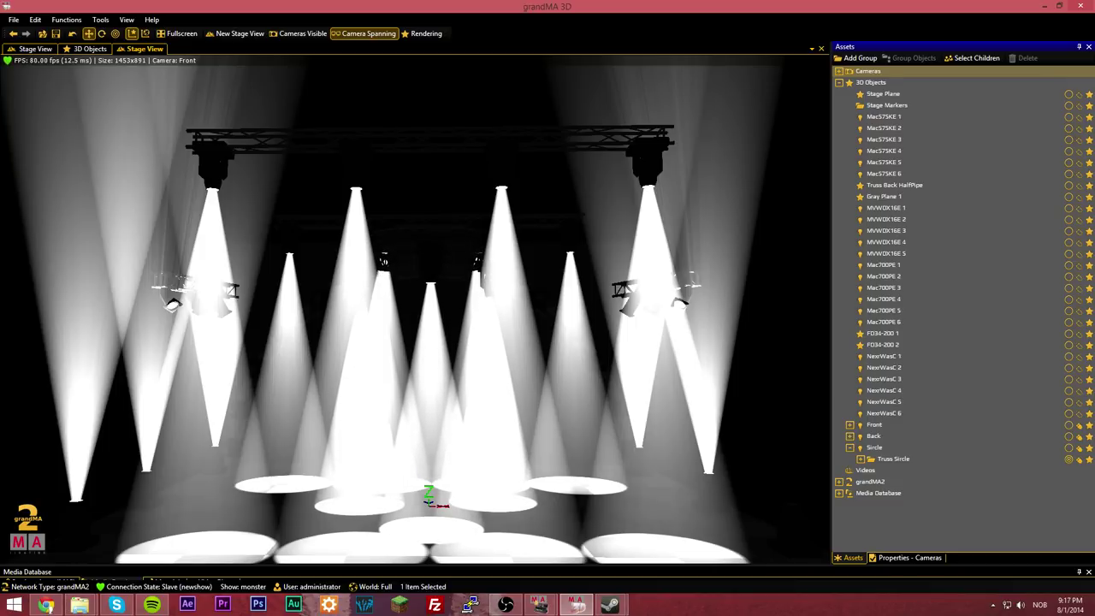
# Turn off the running playback on executor 206 in grandMA2 onPC, and return to the stage in grandMA 3D
pyautogui.click(537, 605)
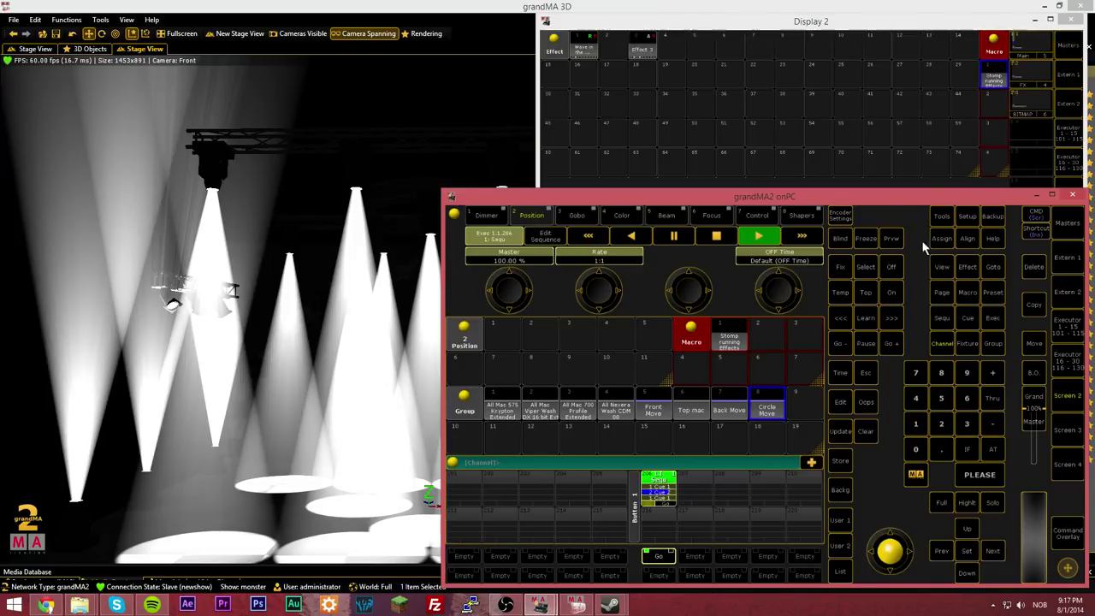
pyautogui.click(891, 267)
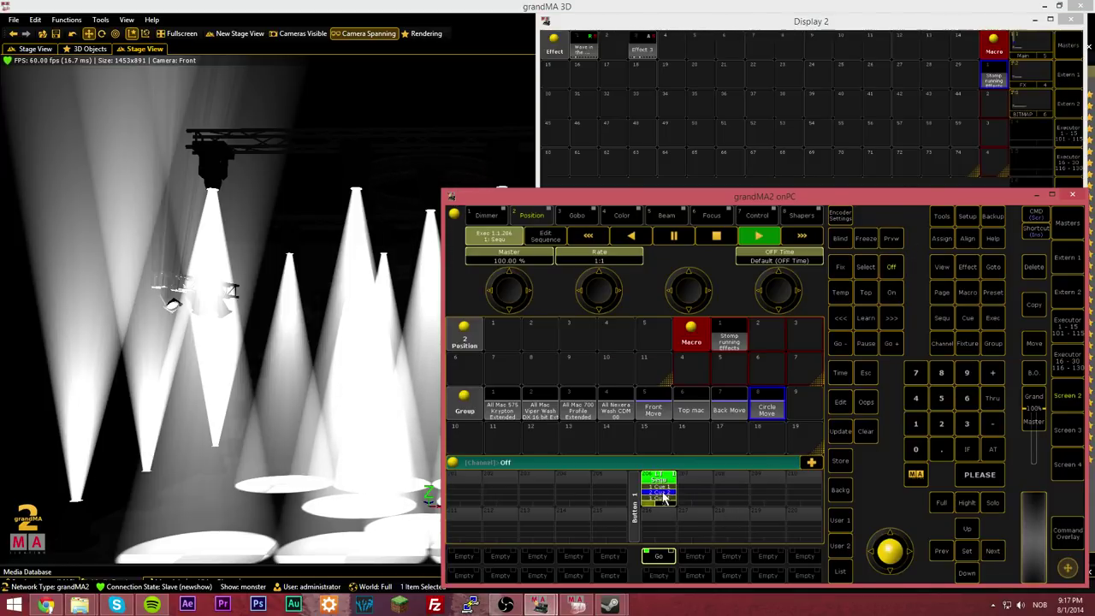
pyautogui.click(661, 497)
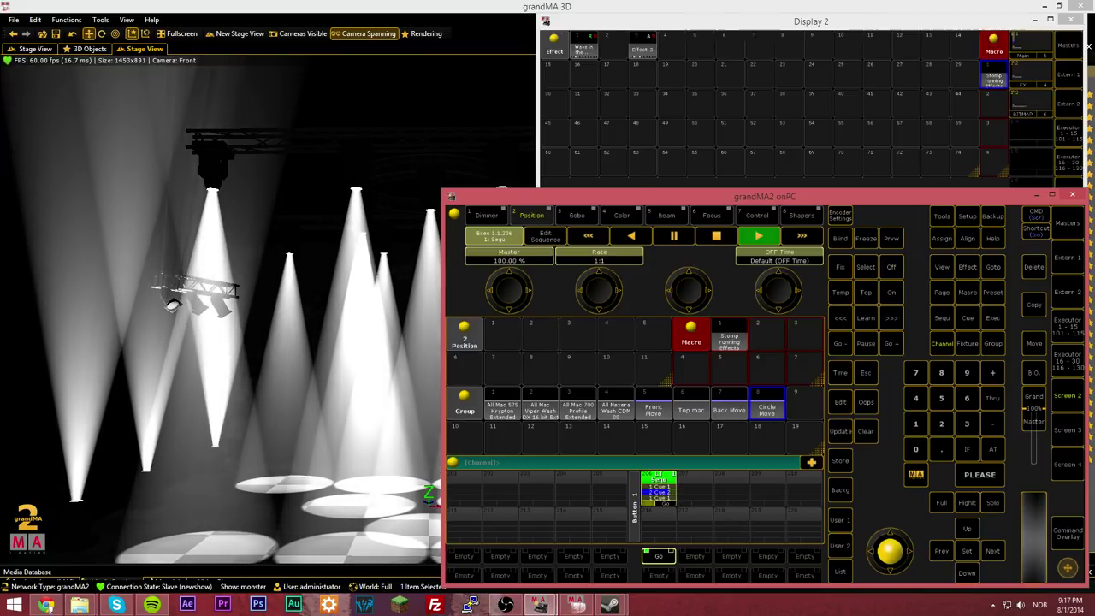
pyautogui.click(370, 368)
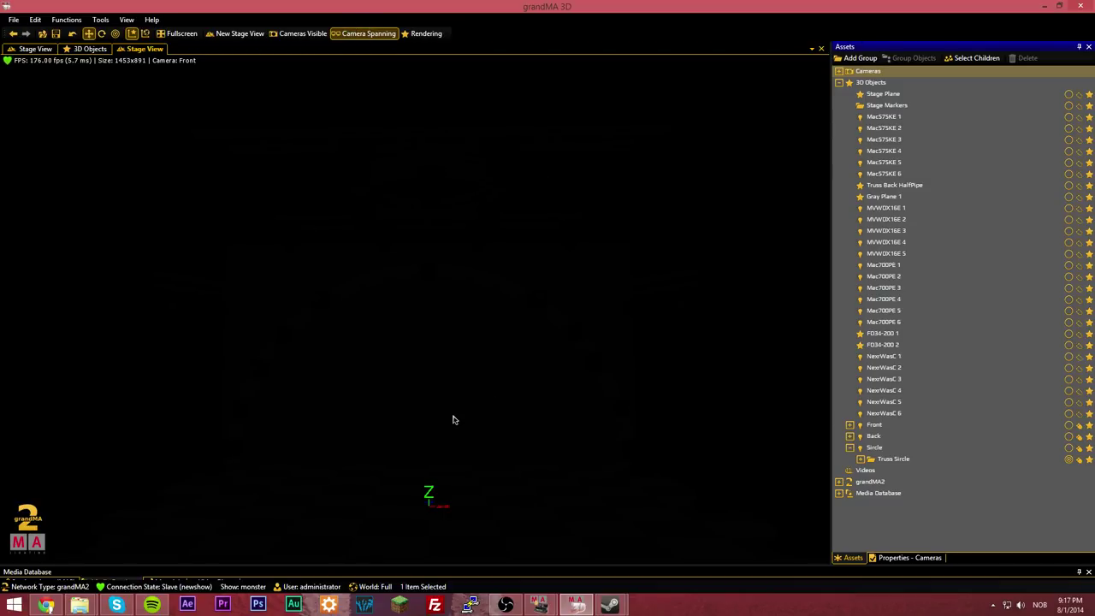
pyautogui.click(505, 605)
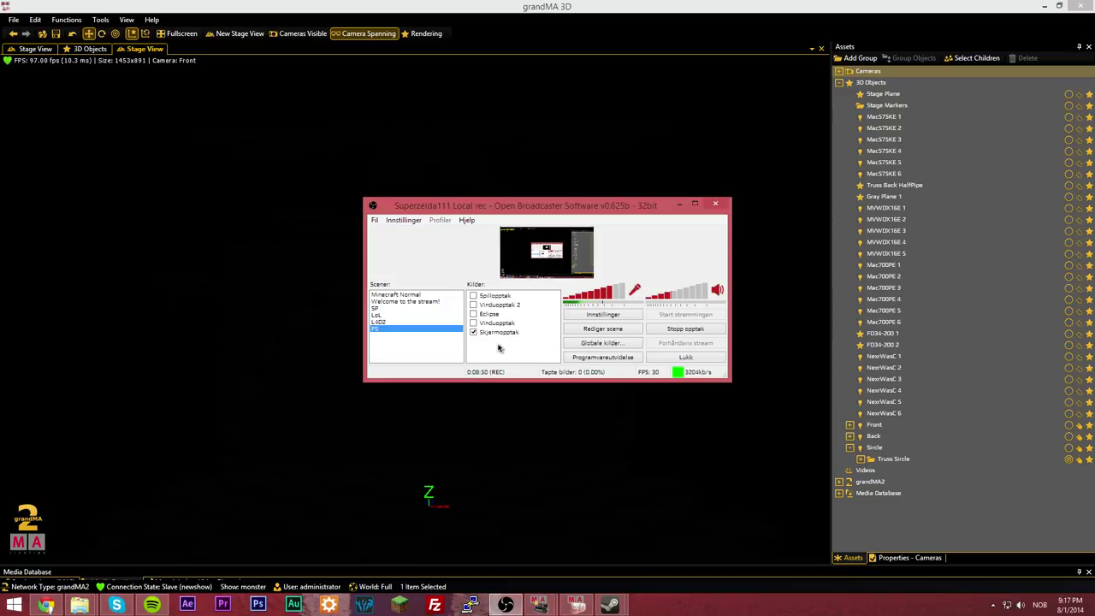
pyautogui.click(680, 204)
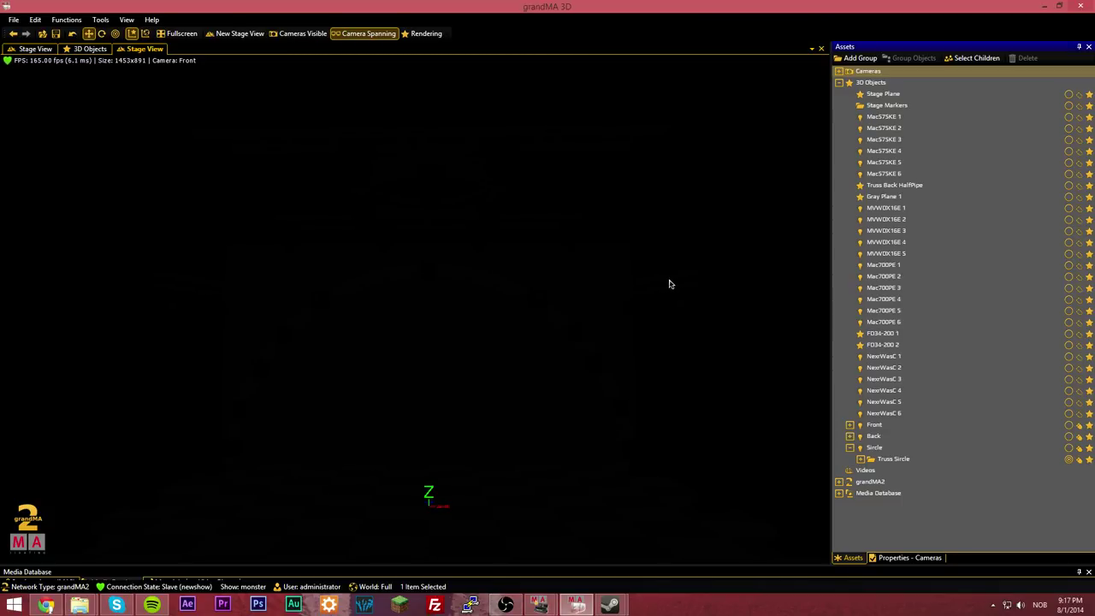